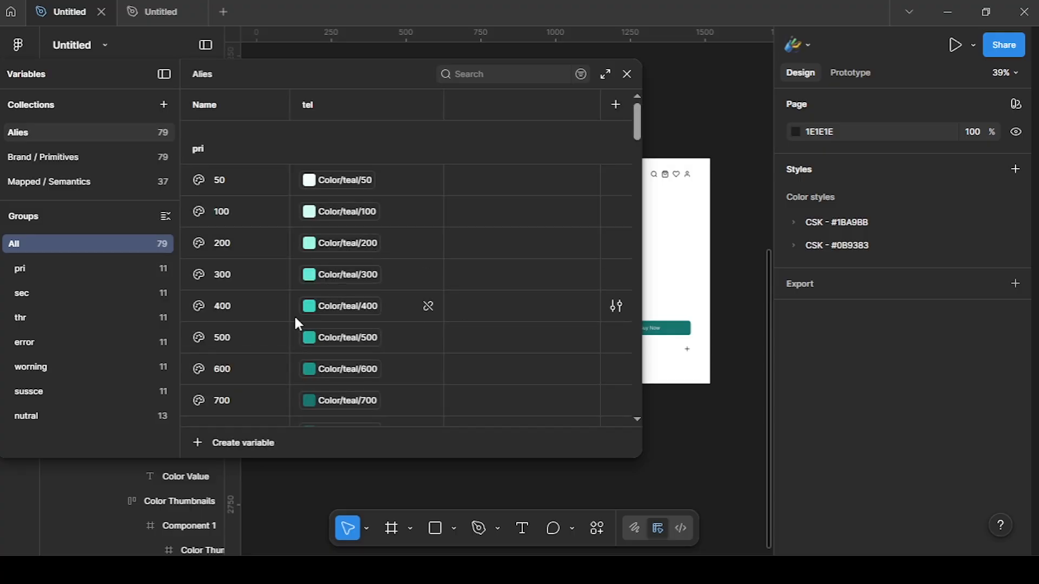
Review the variables in the Alies, Brand / Primitives and Mapped / Semantics collections and compare how they reference each other.
{"action": "left_click", "coordinate": [86, 181]}
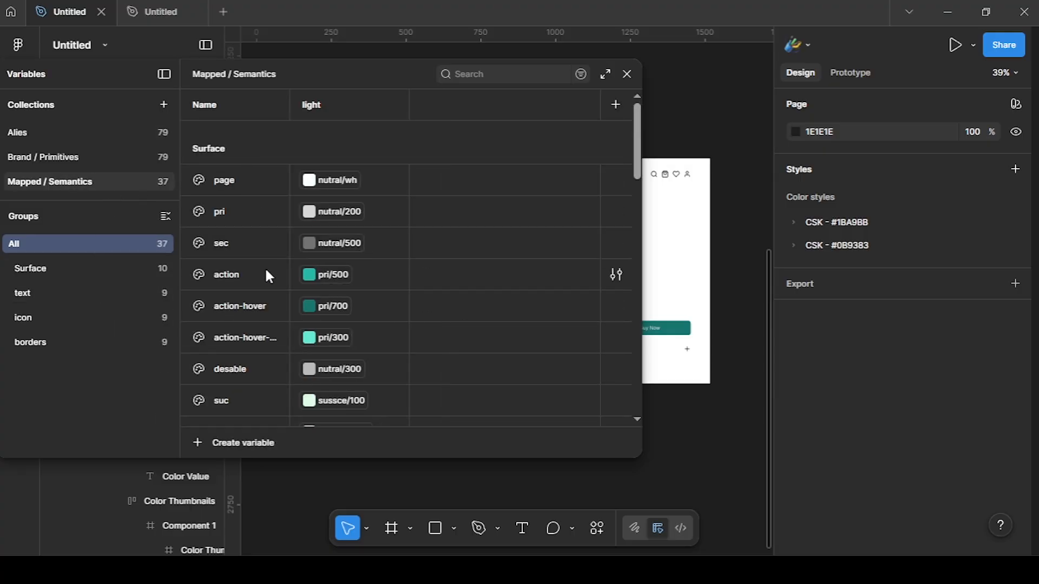
{"action": "scroll", "coordinate": [264, 267], "scroll_direction": "down", "scroll_amount": 10}
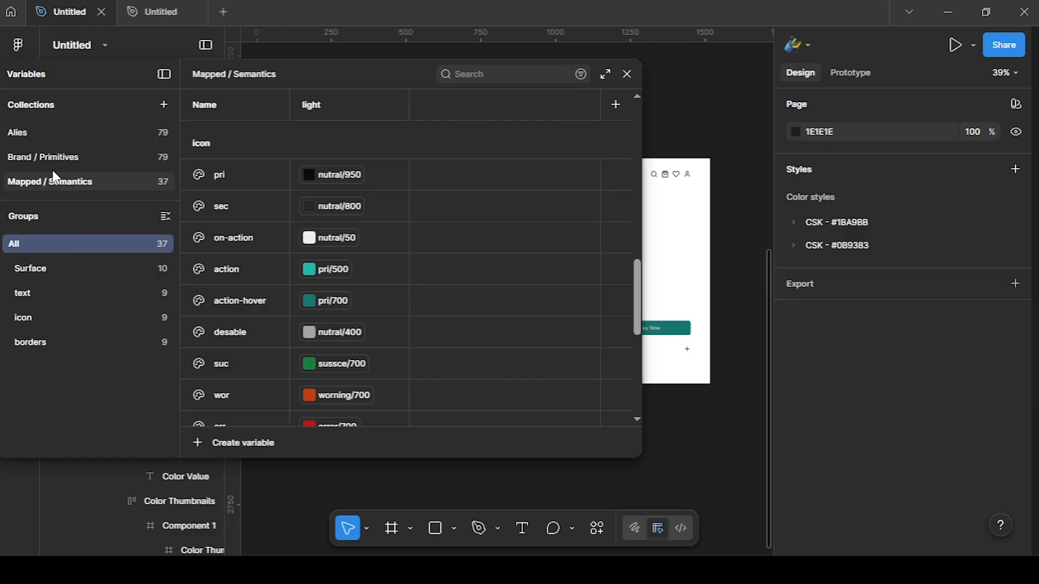
{"action": "left_click", "coordinate": [54, 135]}
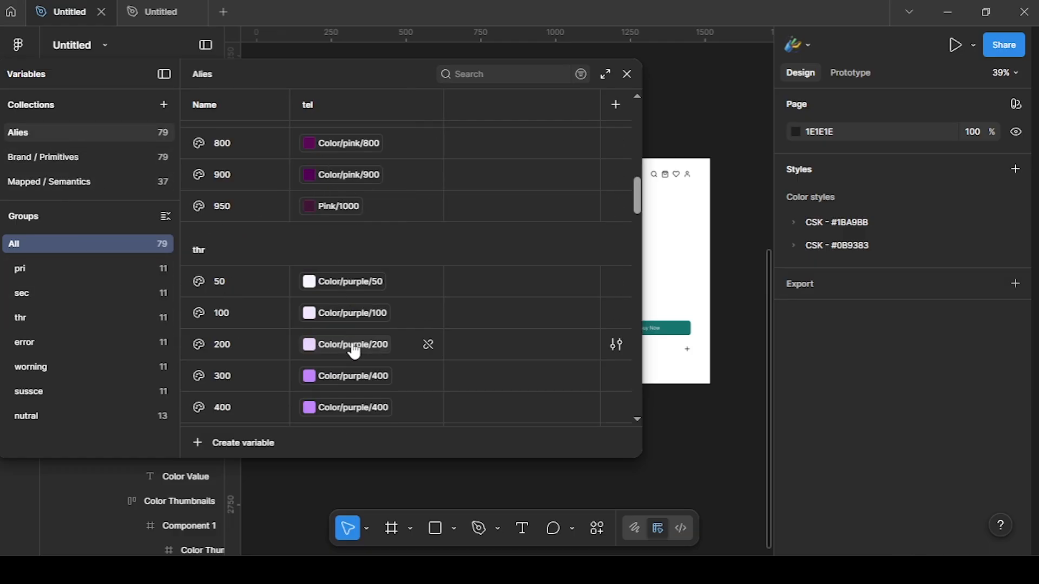
{"action": "left_click", "coordinate": [86, 158]}
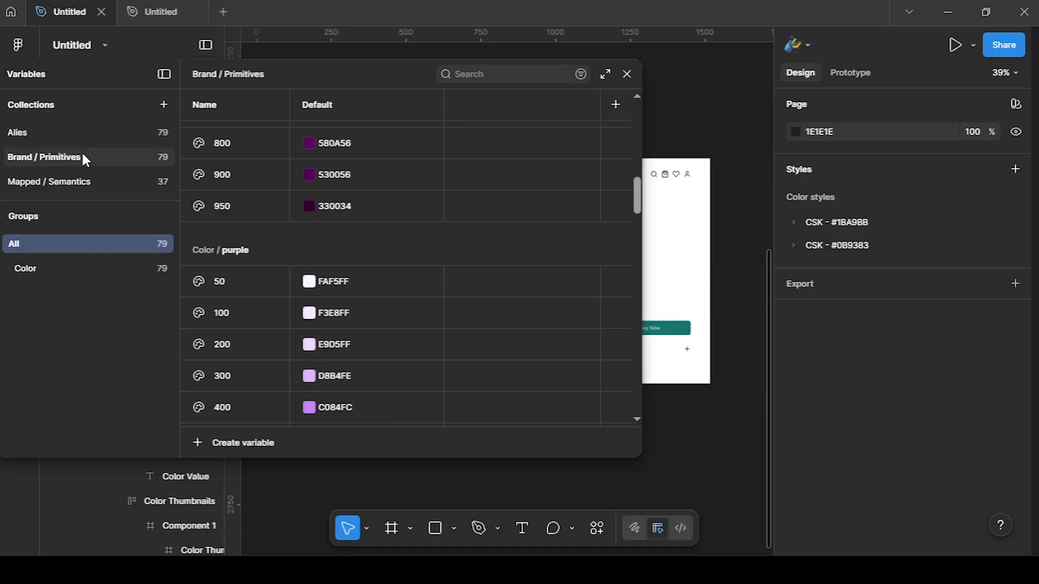
{"action": "left_click", "coordinate": [49, 122]}
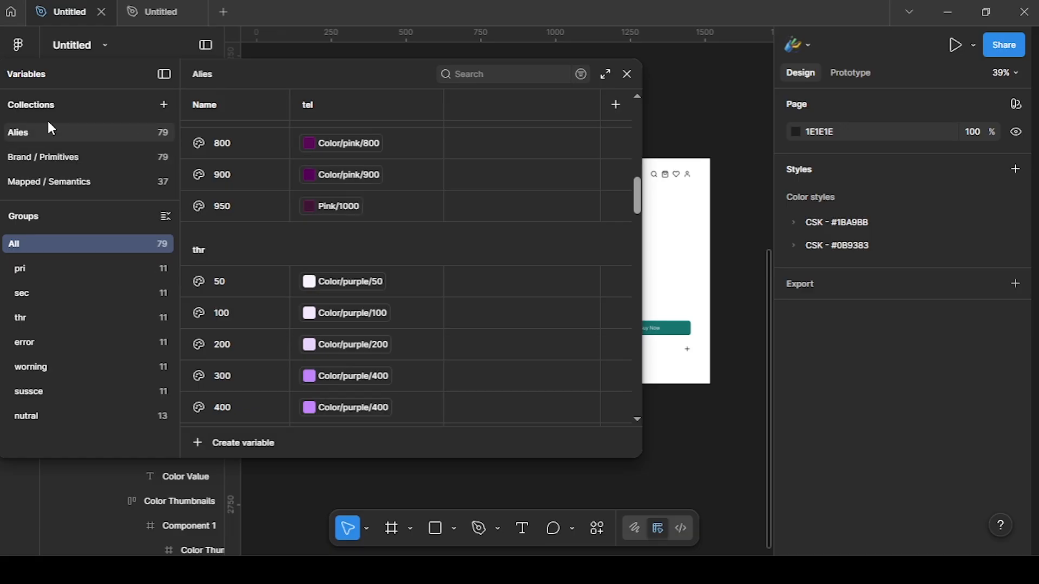
{"action": "left_click", "coordinate": [79, 182]}
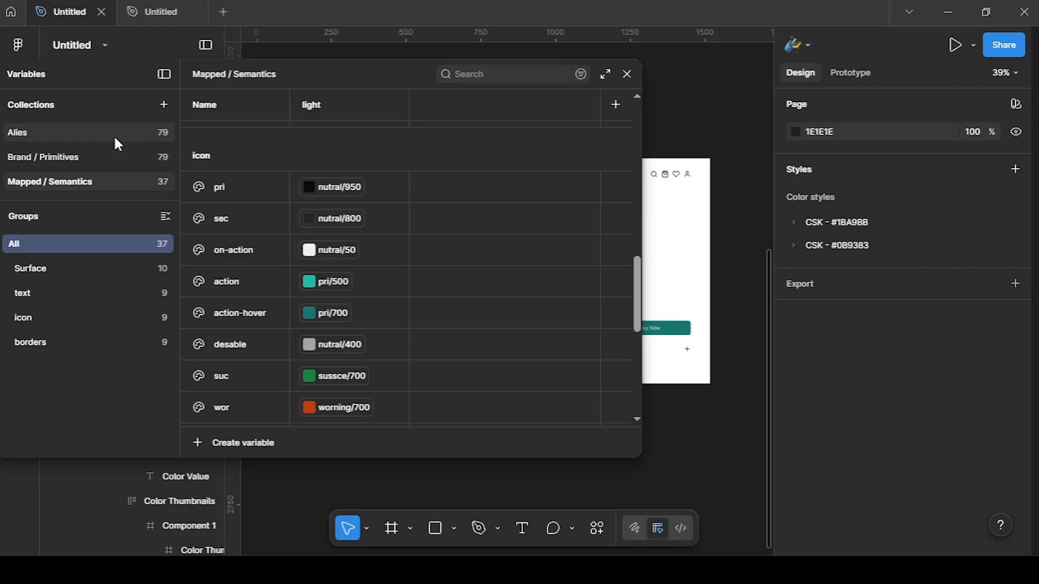
{"action": "left_click", "coordinate": [105, 159]}
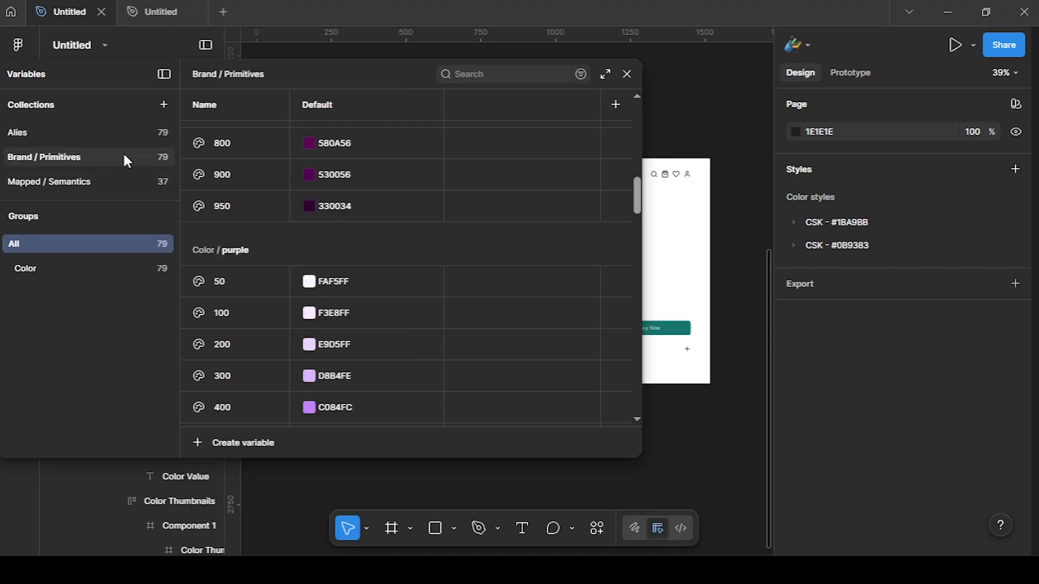
{"action": "left_click", "coordinate": [18, 137]}
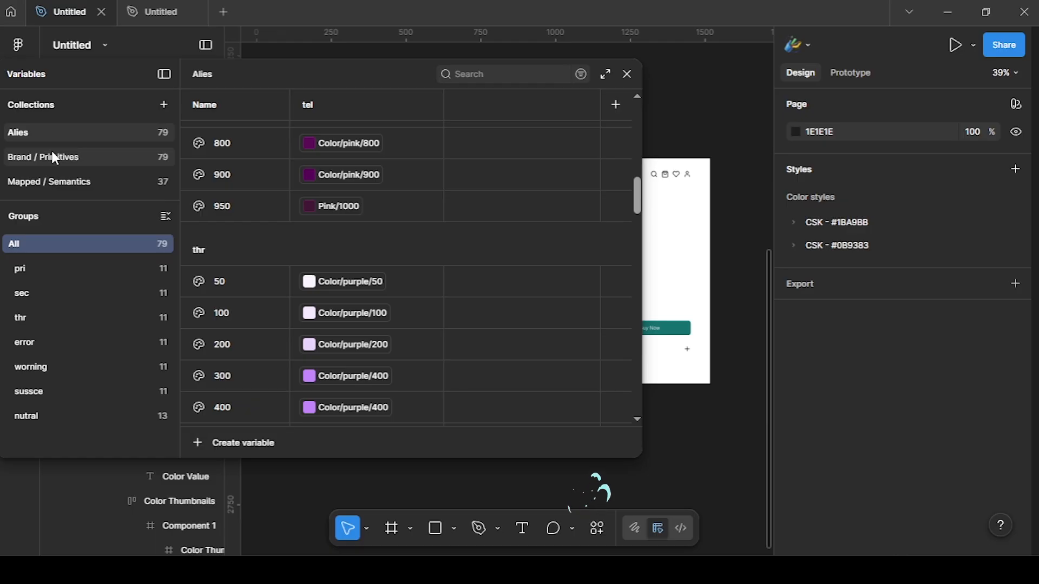
Turn off all color scopes, including Show in all supported properties, for every variable in the Brand / Primitives collection.
{"action": "left_click", "coordinate": [54, 158]}
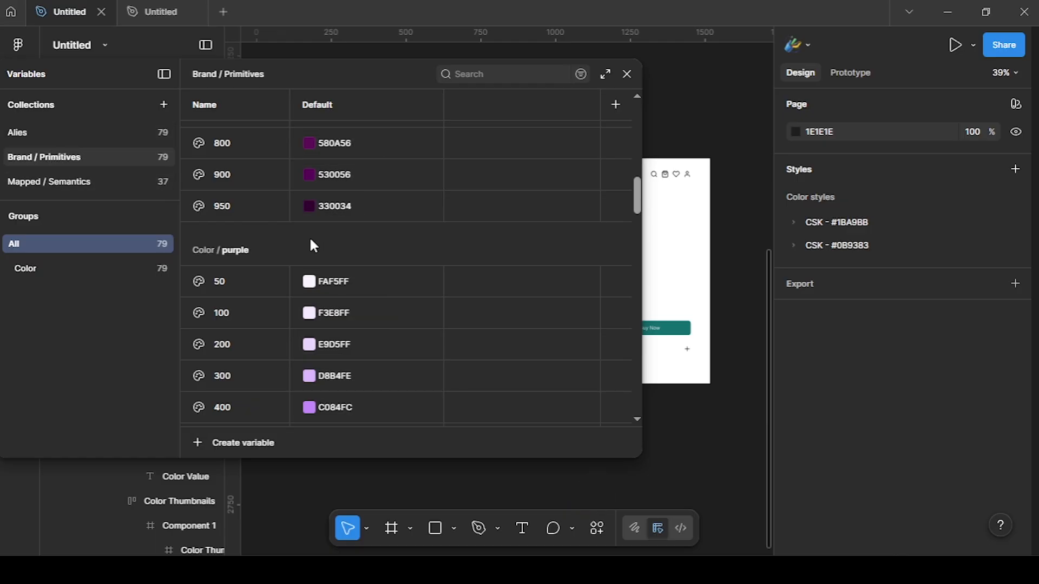
{"action": "scroll", "coordinate": [274, 211], "scroll_direction": "up", "scroll_amount": 8}
{"action": "scroll", "coordinate": [255, 258], "scroll_direction": "down", "scroll_amount": 10}
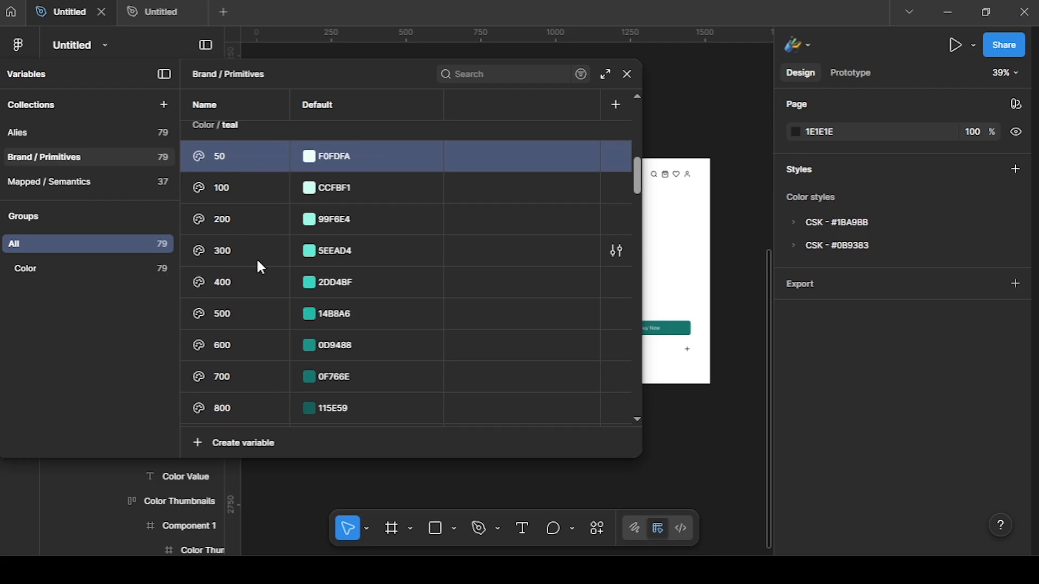
{"action": "scroll", "coordinate": [264, 400], "scroll_direction": "down", "scroll_amount": 10}
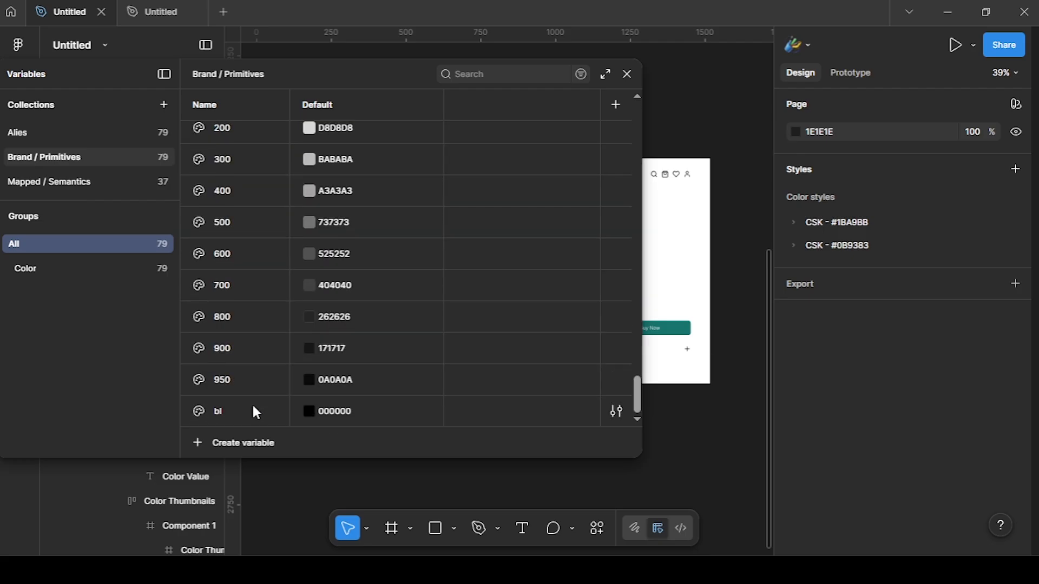
{"action": "key", "text": "ctrl+a"}
{"action": "right_click", "coordinate": [256, 412]}
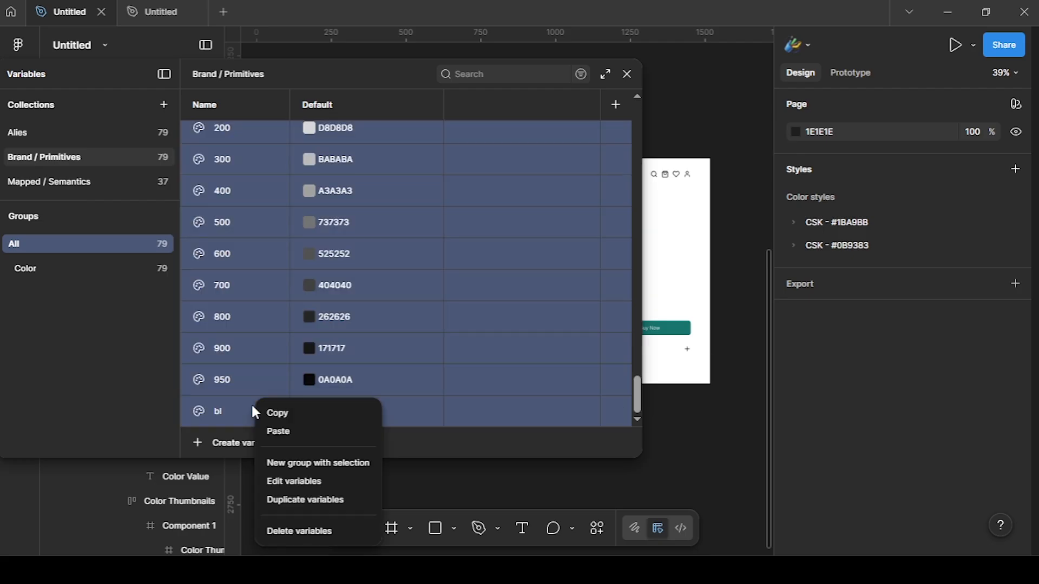
{"action": "left_click", "coordinate": [303, 481]}
{"action": "left_click", "coordinate": [317, 377]}
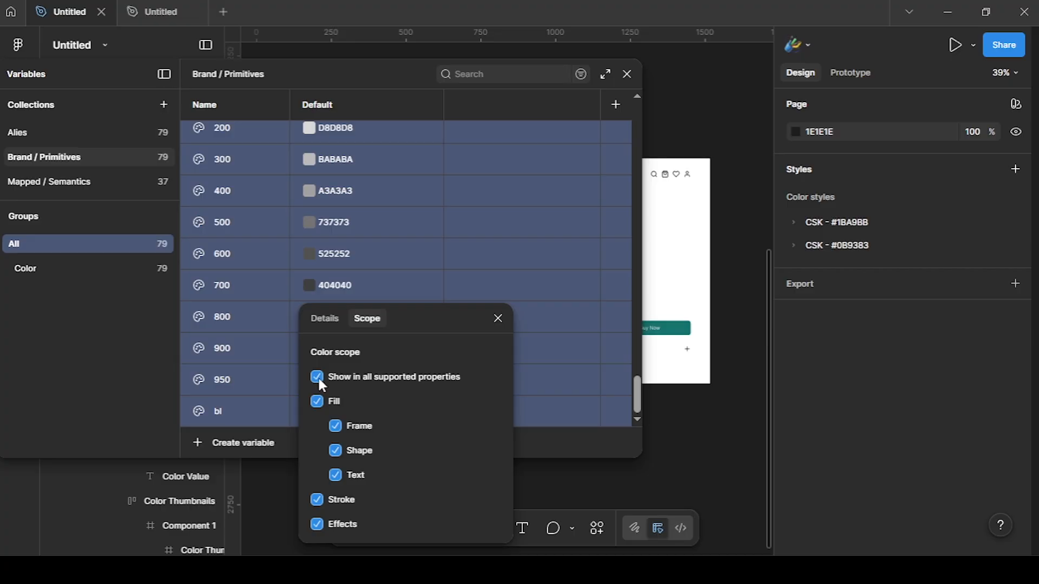
{"action": "left_click", "coordinate": [317, 377]}
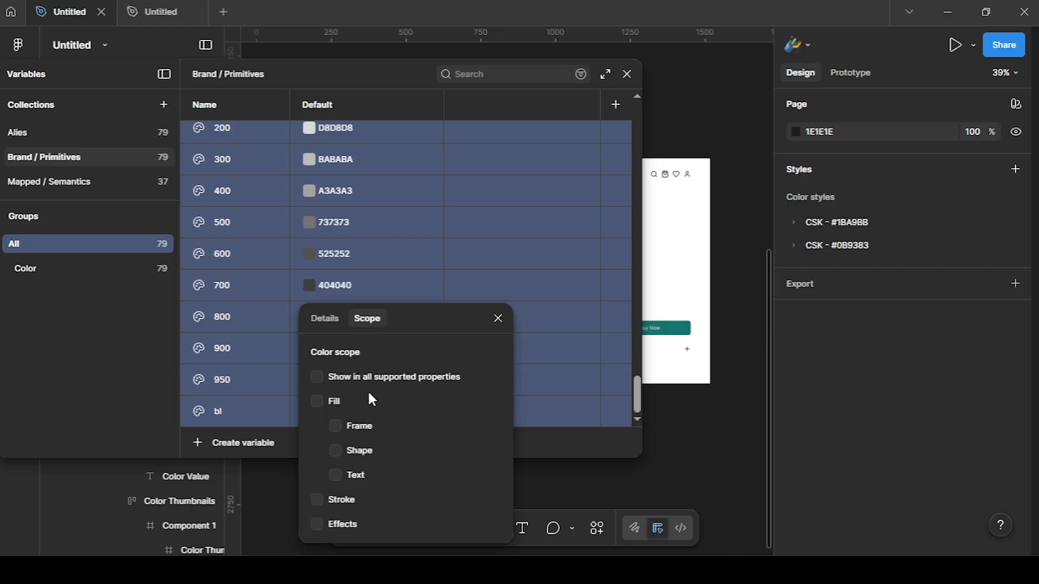
{"action": "left_click", "coordinate": [498, 319]}
Select all variables in the Alies collection and check their color scope settings.
{"action": "left_click", "coordinate": [22, 133]}
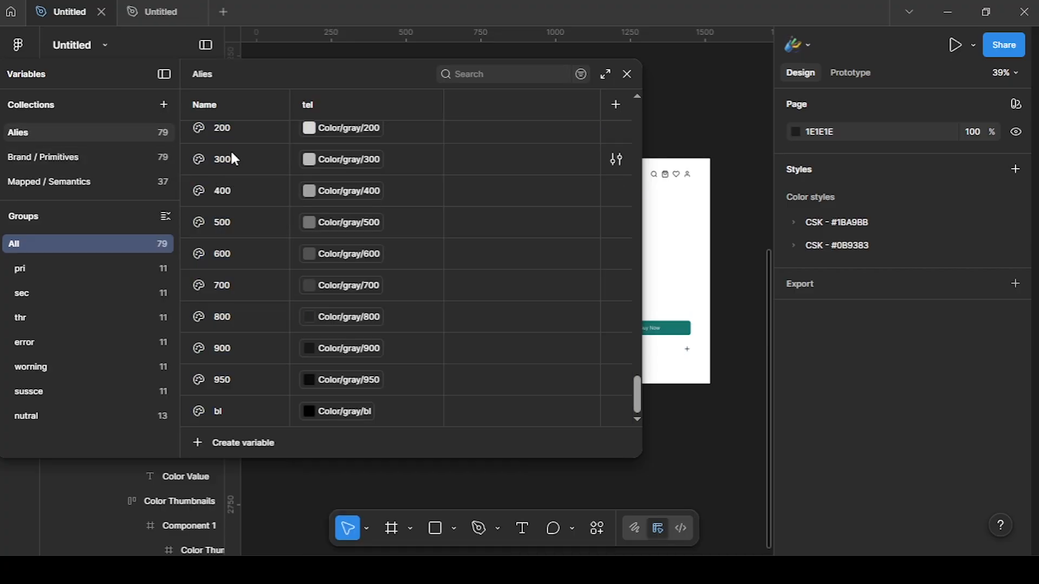
{"action": "scroll", "coordinate": [241, 245], "scroll_direction": "up", "scroll_amount": 10}
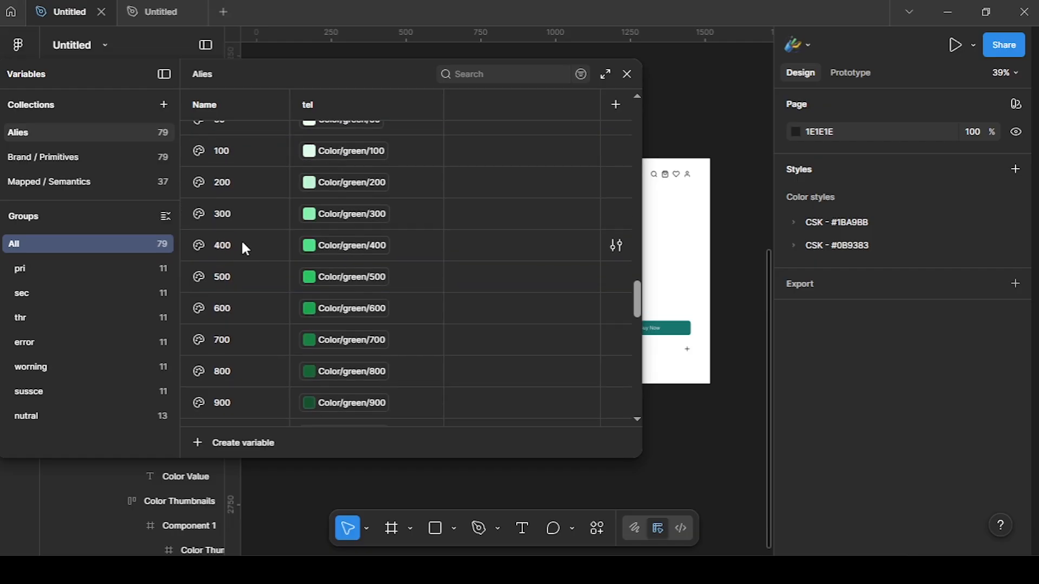
{"action": "scroll", "coordinate": [241, 248], "scroll_direction": "up", "scroll_amount": 10}
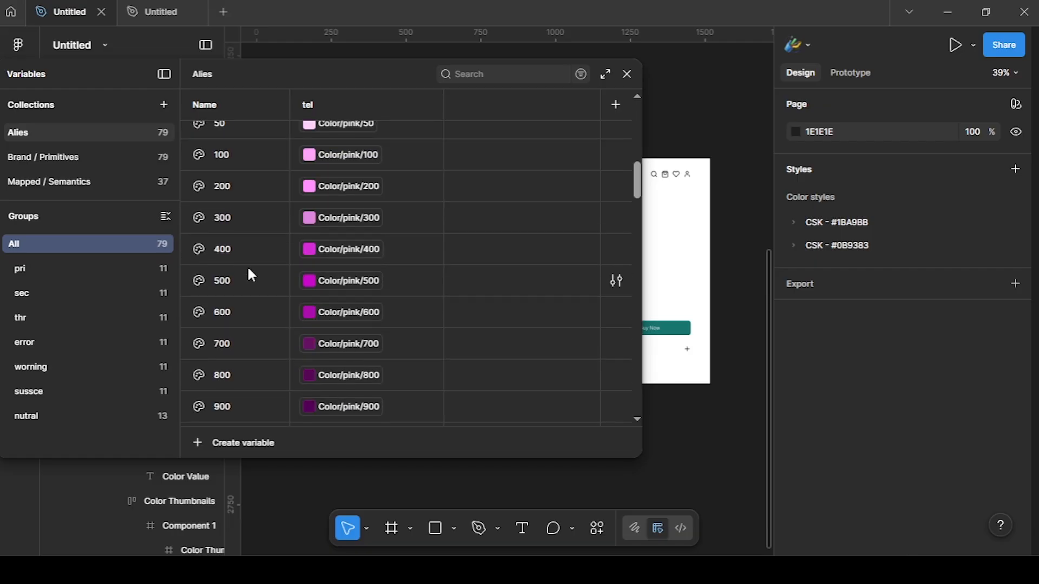
{"action": "scroll", "coordinate": [254, 303], "scroll_direction": "down", "scroll_amount": 12}
{"action": "key", "text": "ctrl+a"}
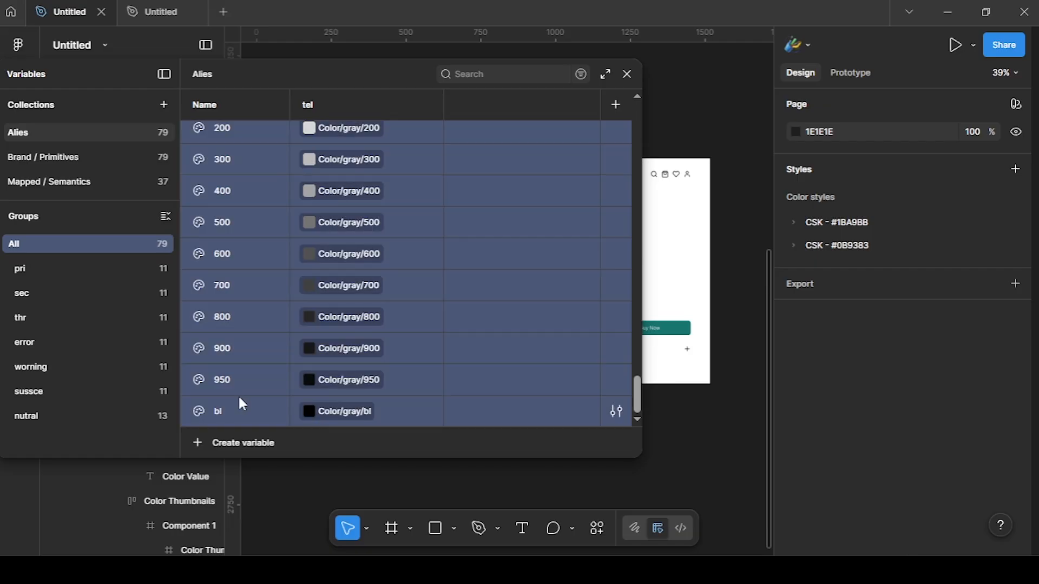
{"action": "right_click", "coordinate": [240, 399]}
{"action": "left_click", "coordinate": [276, 472]}
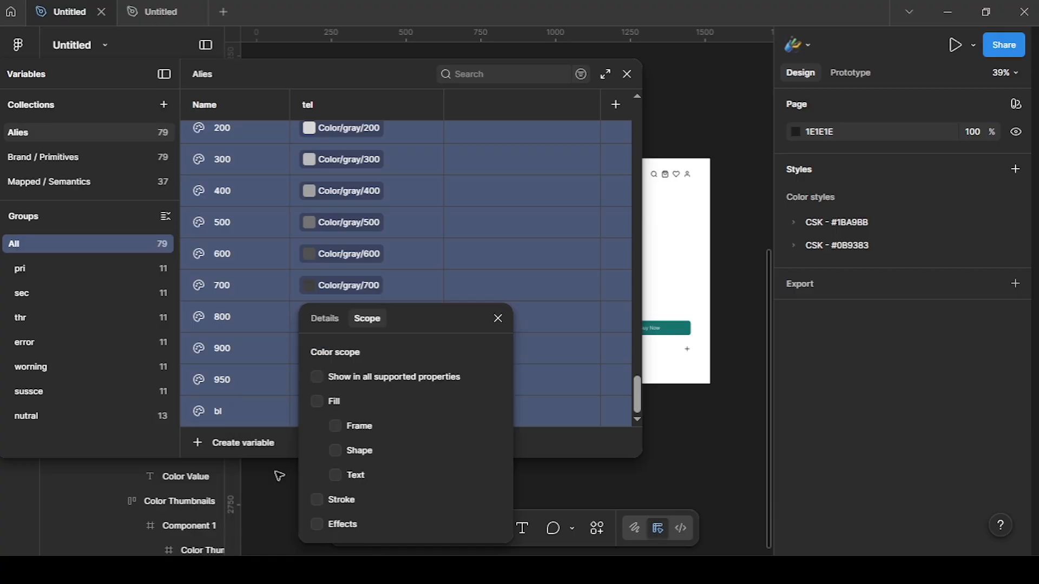
{"action": "left_click", "coordinate": [498, 318]}
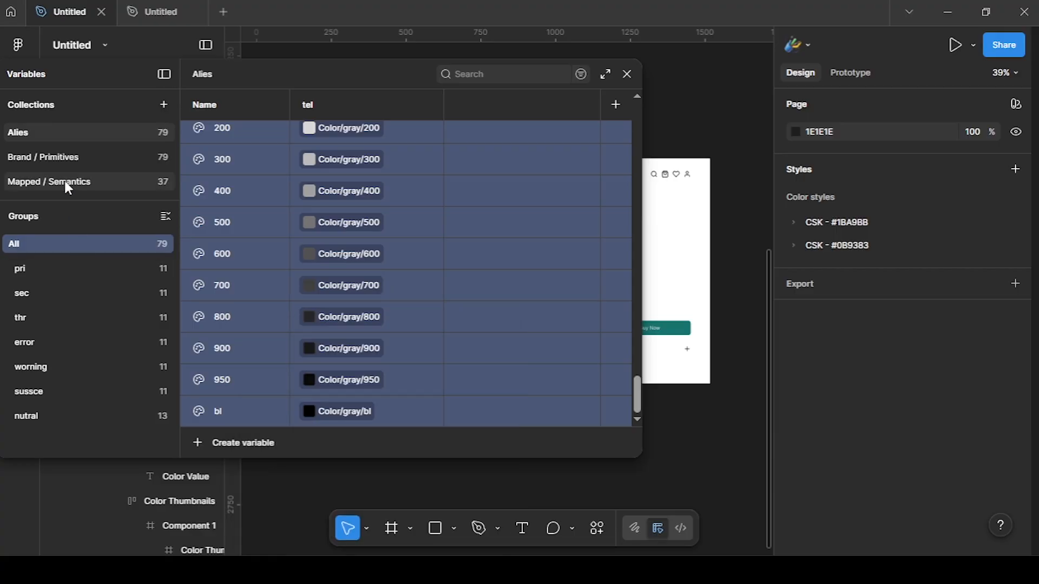
Select all variables in the Surface group of Mapped / Semantics and check their color scope.
{"action": "left_click", "coordinate": [67, 181]}
{"action": "left_click", "coordinate": [73, 268]}
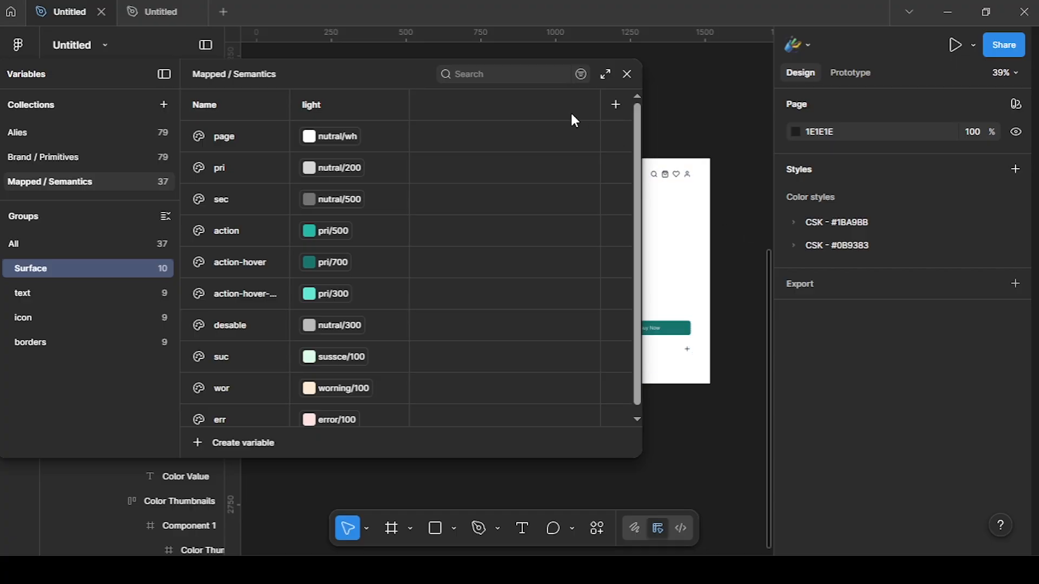
{"action": "left_click", "coordinate": [252, 142]}
{"action": "scroll", "coordinate": [247, 405], "scroll_direction": "down", "scroll_amount": 1}
{"action": "left_click", "coordinate": [239, 401], "text": "shift"}
{"action": "right_click", "coordinate": [240, 400]}
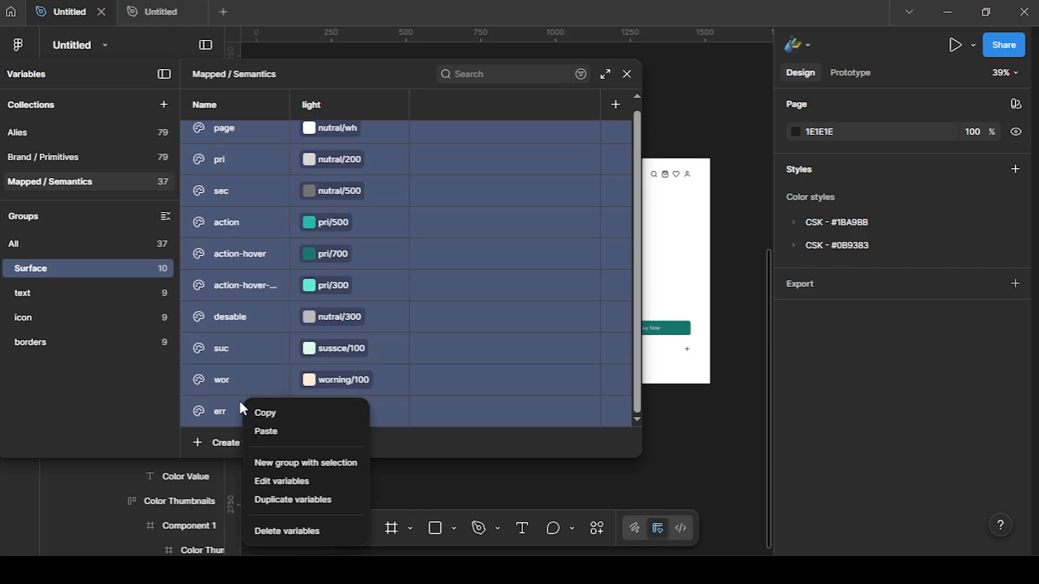
{"action": "left_click", "coordinate": [313, 482]}
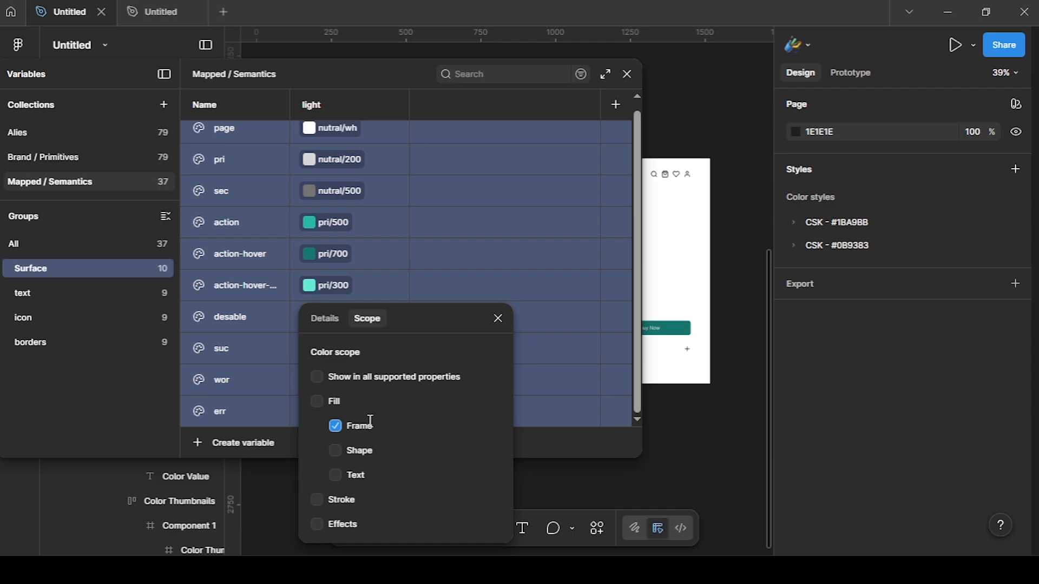
{"action": "left_click", "coordinate": [497, 317]}
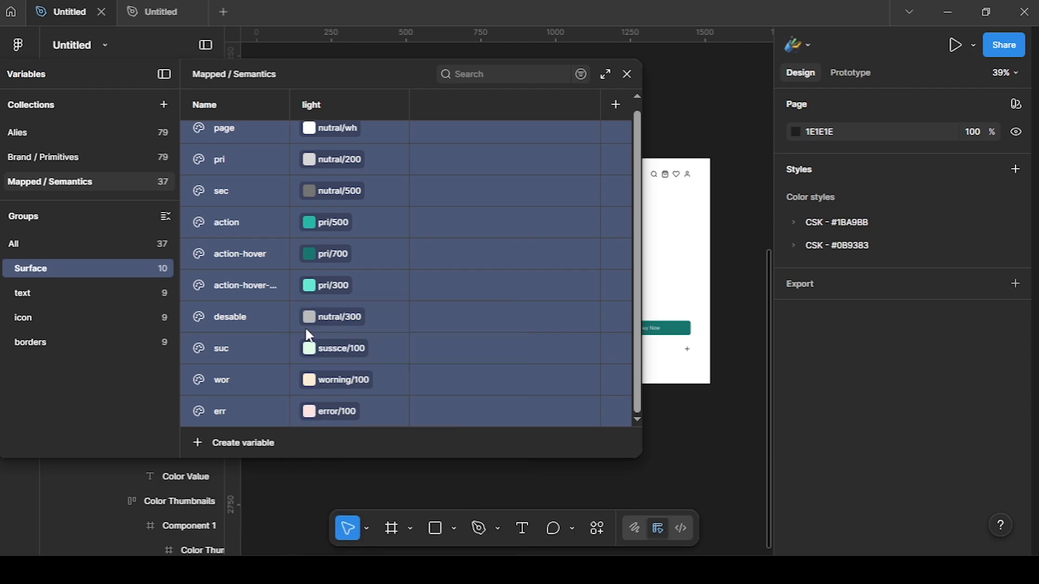
Select all variables in the text group of Mapped / Semantics and check their color scope.
{"action": "left_click", "coordinate": [86, 291]}
{"action": "left_click", "coordinate": [248, 132]}
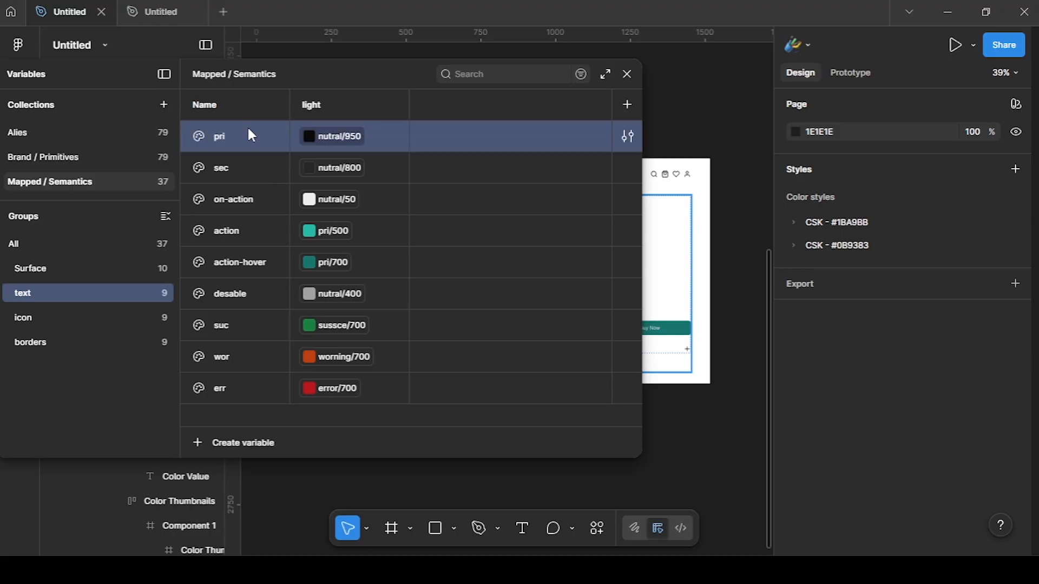
{"action": "left_click", "coordinate": [238, 393], "text": "shift"}
{"action": "right_click", "coordinate": [238, 393]}
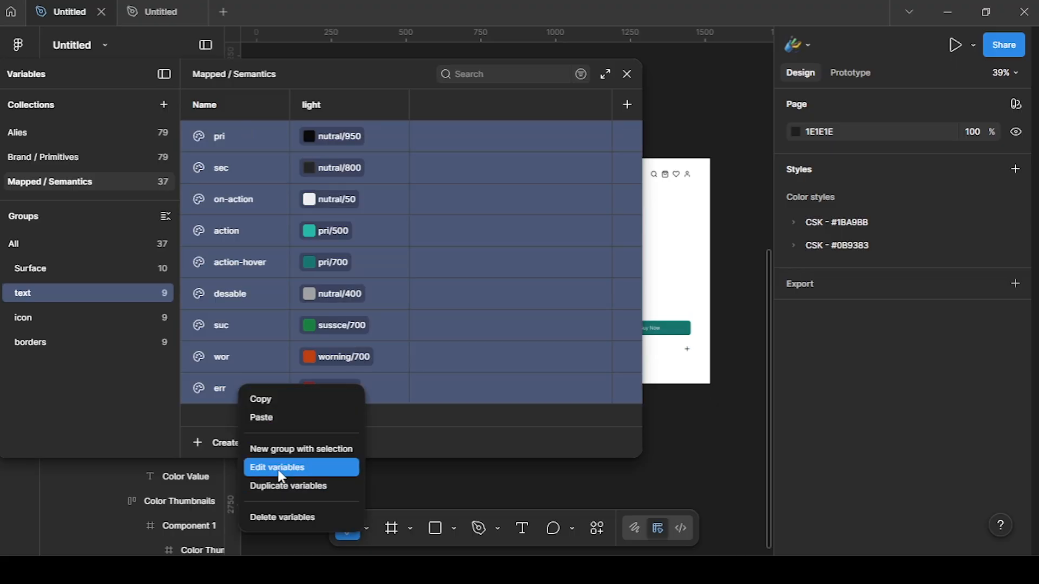
{"action": "left_click", "coordinate": [279, 467]}
{"action": "left_click", "coordinate": [503, 319]}
Select all variables in the icon group of Mapped / Semantics and check their color scope.
{"action": "left_click", "coordinate": [47, 318]}
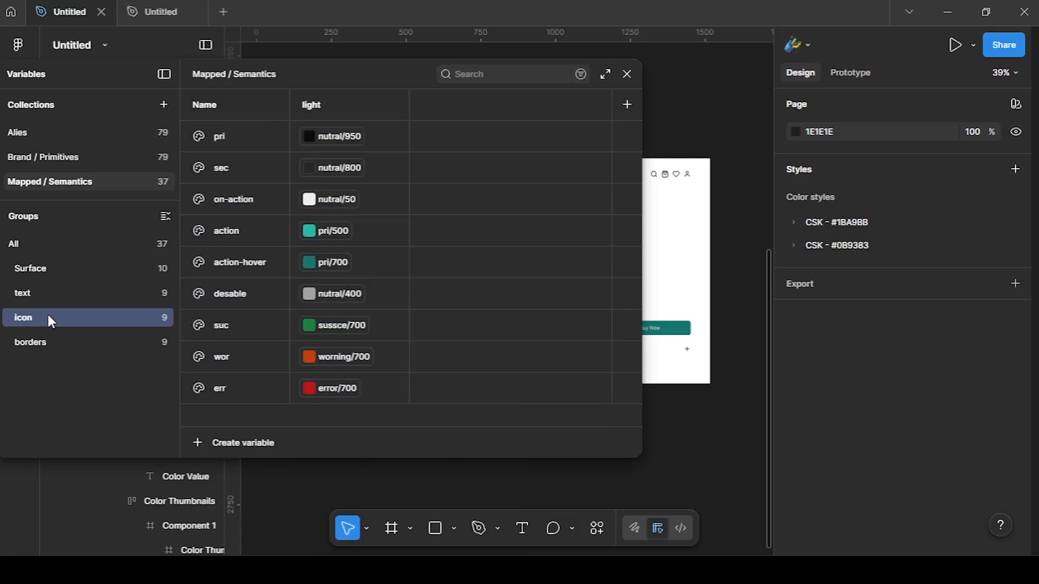
{"action": "left_click", "coordinate": [223, 146]}
{"action": "left_click", "coordinate": [254, 380], "text": "shift"}
{"action": "right_click", "coordinate": [256, 383]}
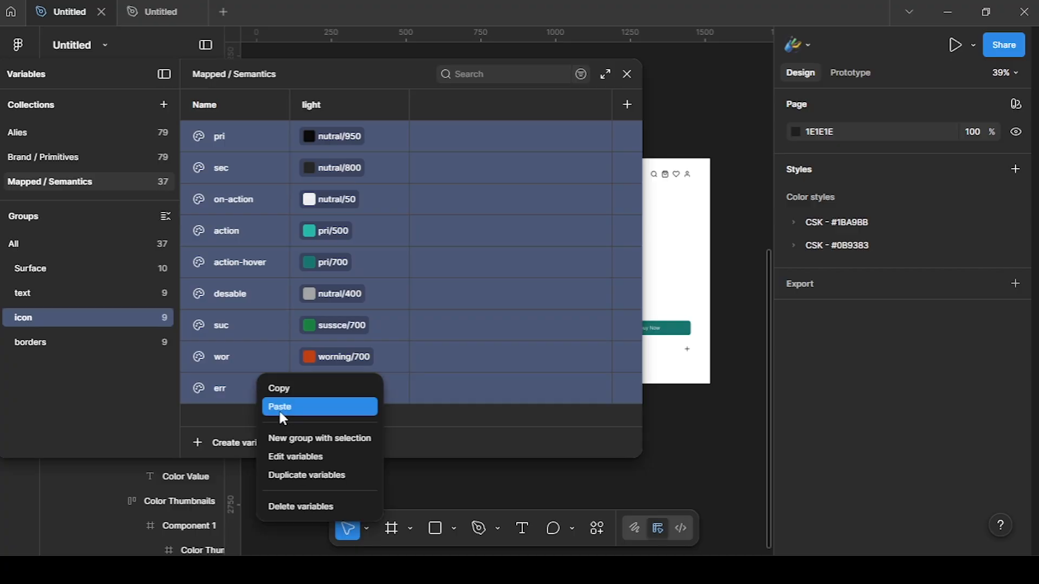
{"action": "left_click", "coordinate": [280, 457]}
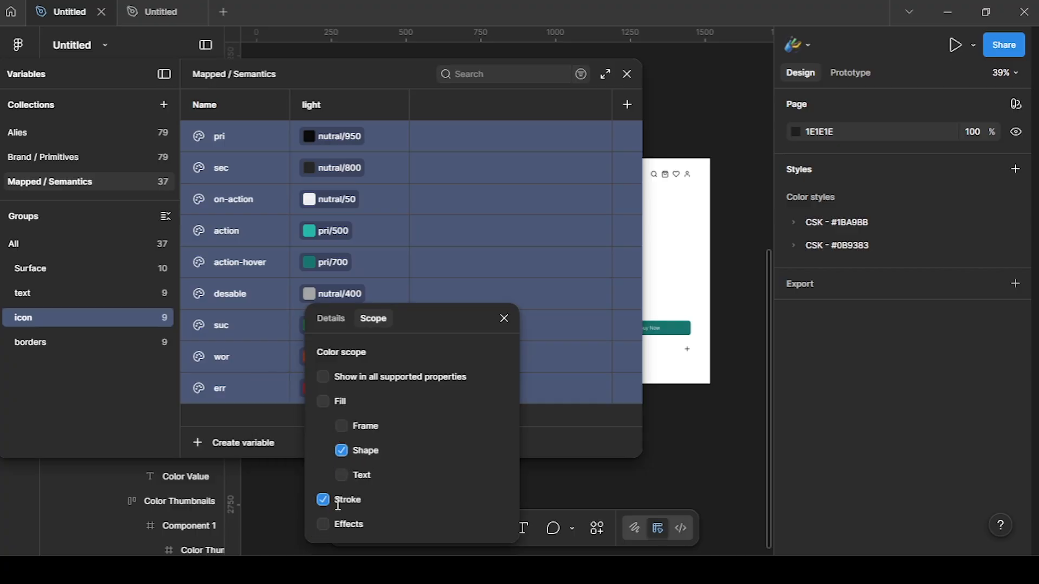
{"action": "left_click", "coordinate": [504, 319]}
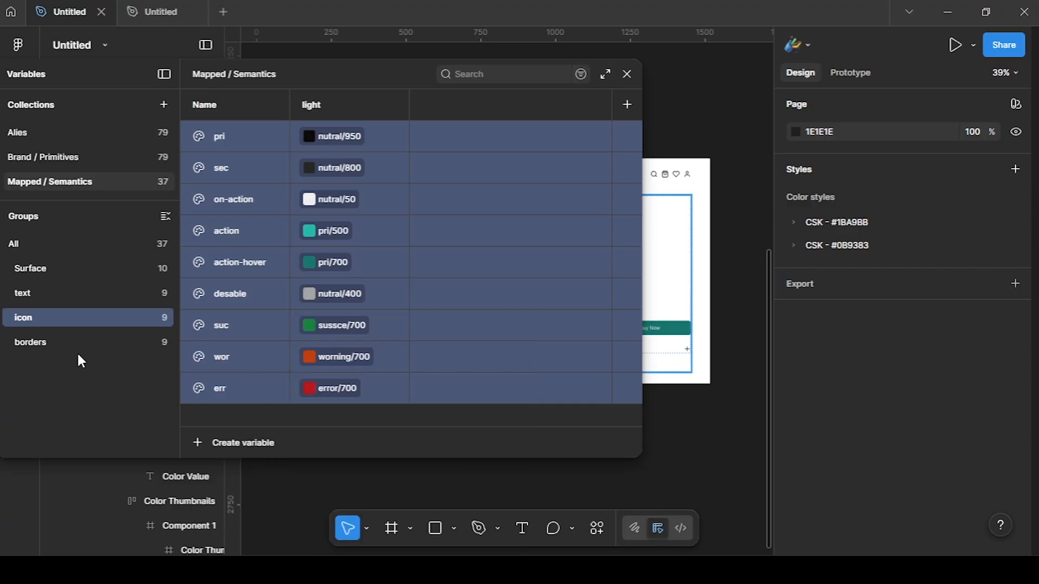
Select all variables in the borders group of Mapped / Semantics and check their color scope.
{"action": "left_click", "coordinate": [76, 343]}
{"action": "left_click", "coordinate": [211, 136]}
{"action": "left_click", "coordinate": [249, 379], "text": "shift"}
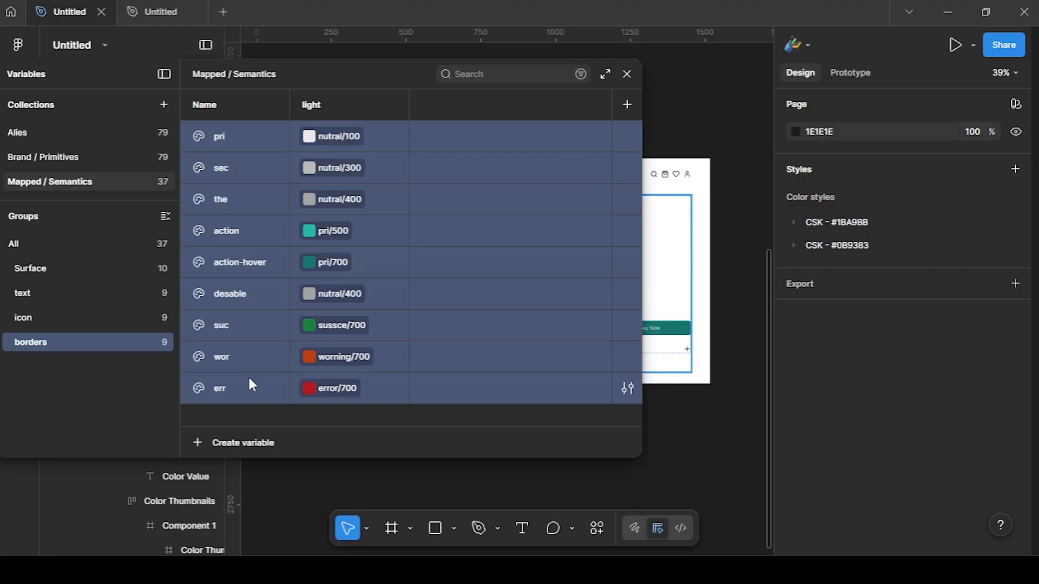
{"action": "right_click", "coordinate": [248, 379]}
{"action": "left_click", "coordinate": [279, 459]}
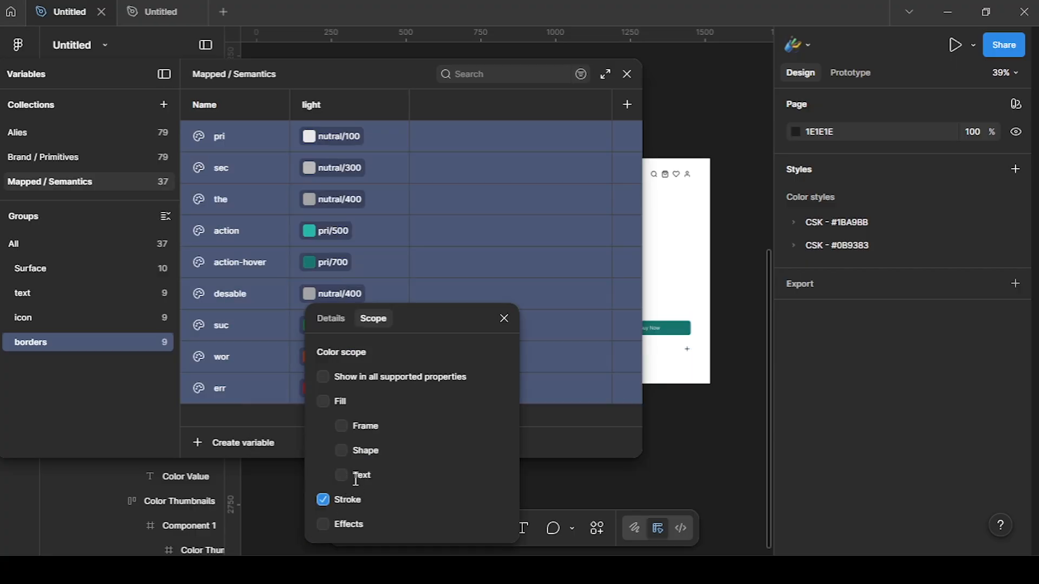
Close the scope settings and the variables window, and select the Main Container frame on the canvas.
{"action": "left_click", "coordinate": [626, 81]}
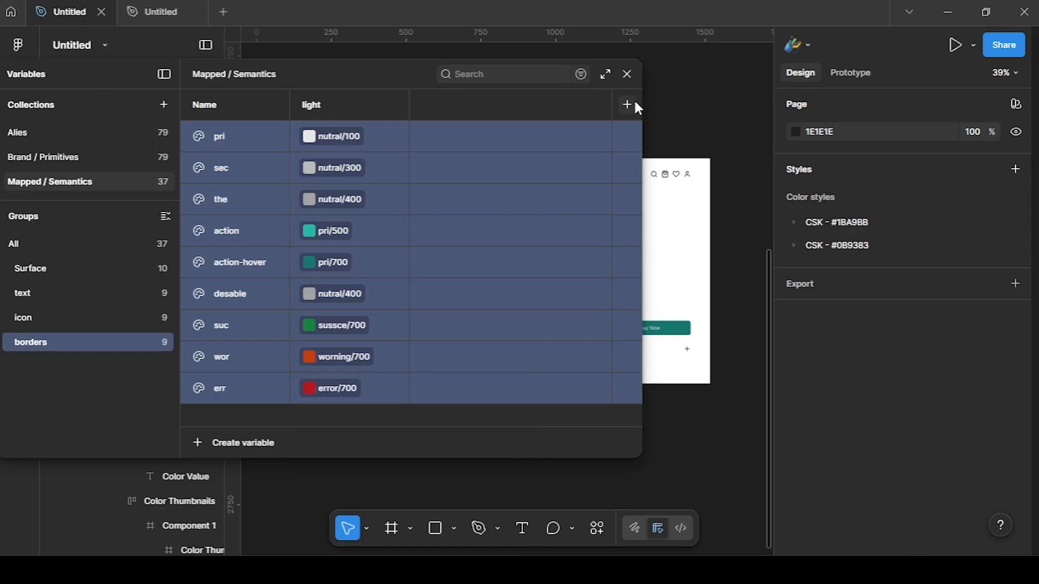
{"action": "left_click", "coordinate": [626, 73]}
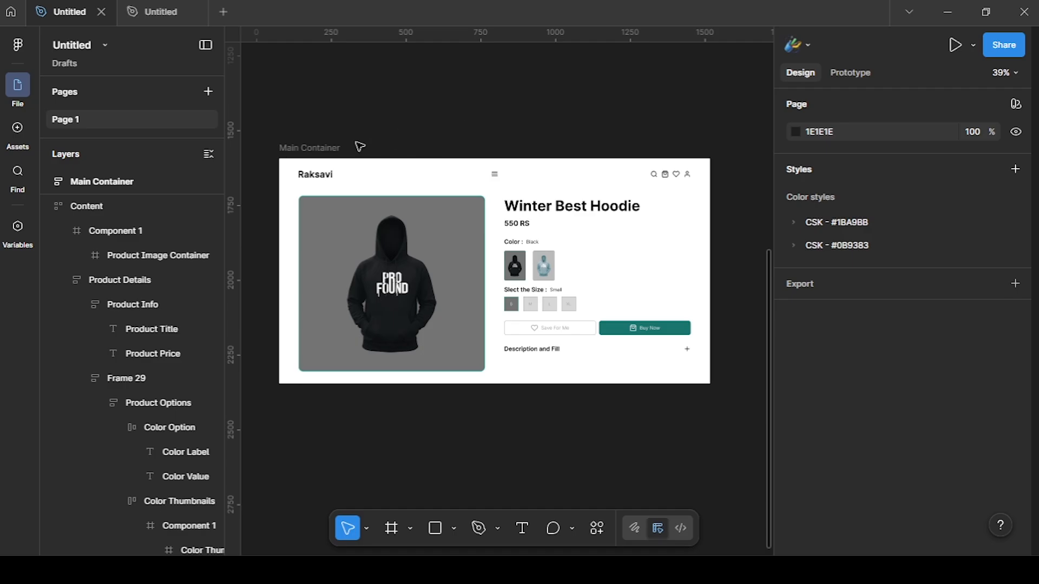
{"action": "left_click", "coordinate": [436, 157]}
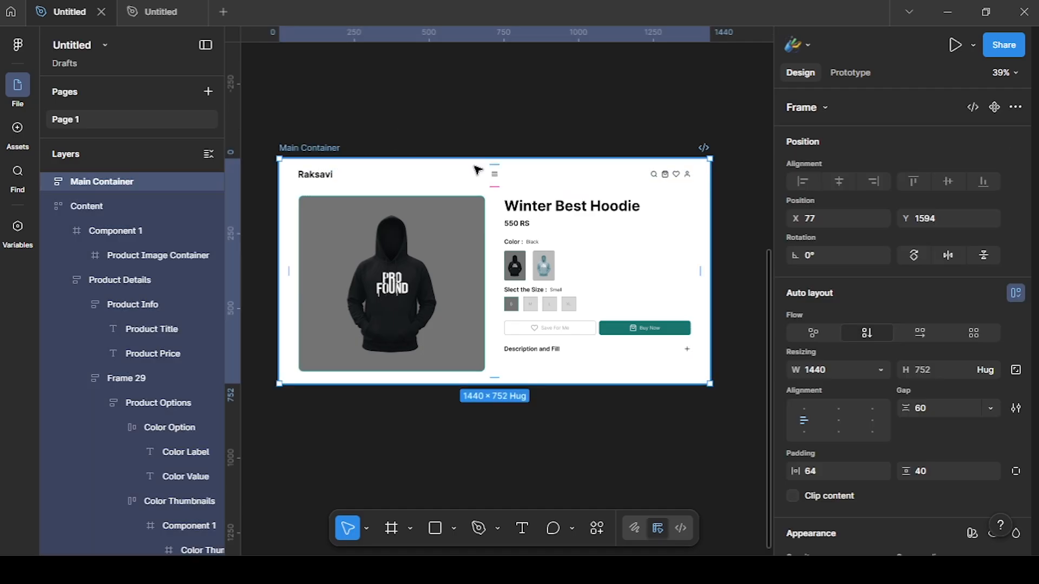
Apply the Surface/page color variable to the Main Container frame's fill.
{"action": "scroll", "coordinate": [869, 375], "scroll_direction": "down", "scroll_amount": 4}
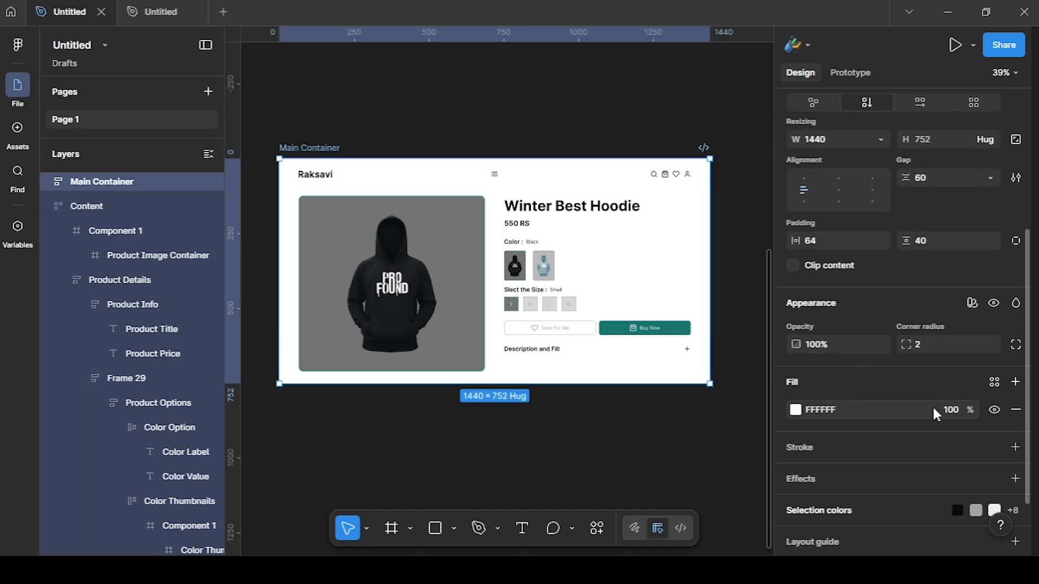
{"action": "left_click", "coordinate": [994, 383]}
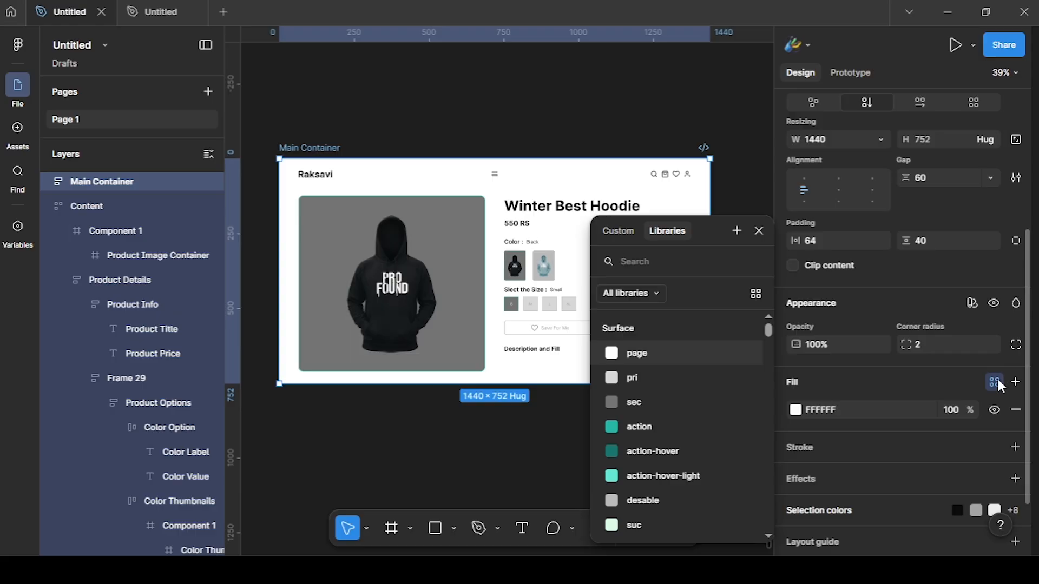
{"action": "left_click", "coordinate": [637, 354]}
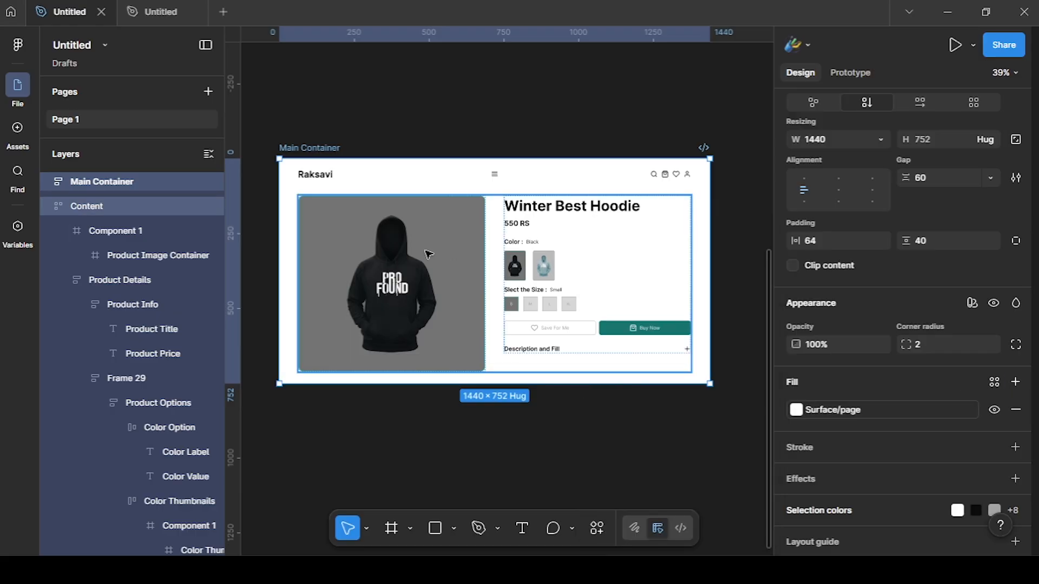
Select the Raksavi logo vector nested in the header's Frame 27 and apply the icon/pri variable to its fill.
{"action": "scroll", "coordinate": [325, 174], "scroll_direction": "up", "scroll_amount": 1}
{"action": "scroll", "coordinate": [325, 175], "scroll_direction": "up", "scroll_amount": 3}
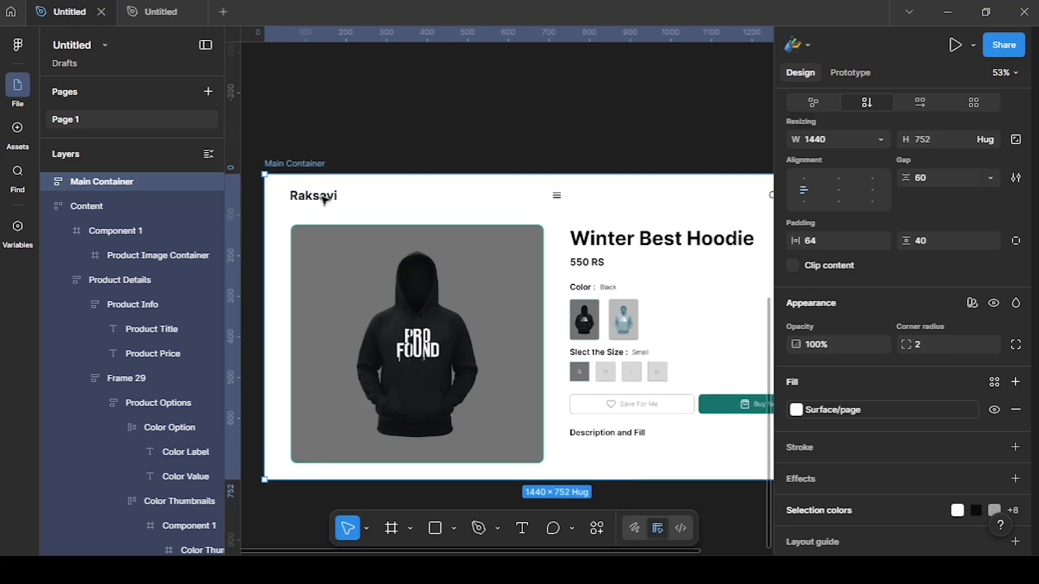
{"action": "left_click", "coordinate": [344, 195]}
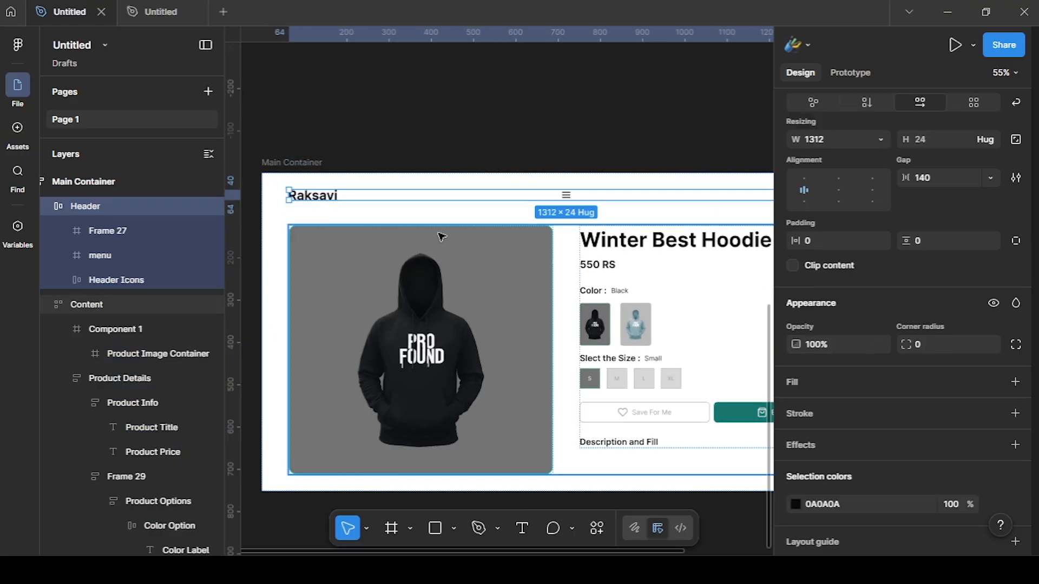
{"action": "scroll", "coordinate": [438, 205], "scroll_direction": "right", "scroll_amount": 2}
{"action": "scroll", "coordinate": [319, 176], "scroll_direction": "left", "scroll_amount": 1}
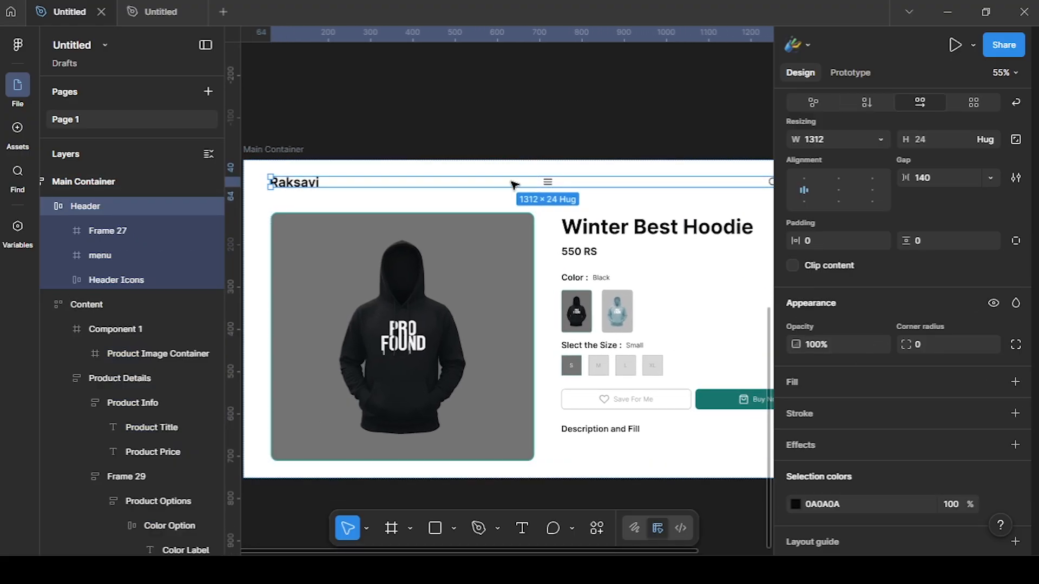
{"action": "scroll", "coordinate": [541, 178], "scroll_direction": "right", "scroll_amount": 2}
{"action": "scroll", "coordinate": [346, 168], "scroll_direction": "left", "scroll_amount": 2}
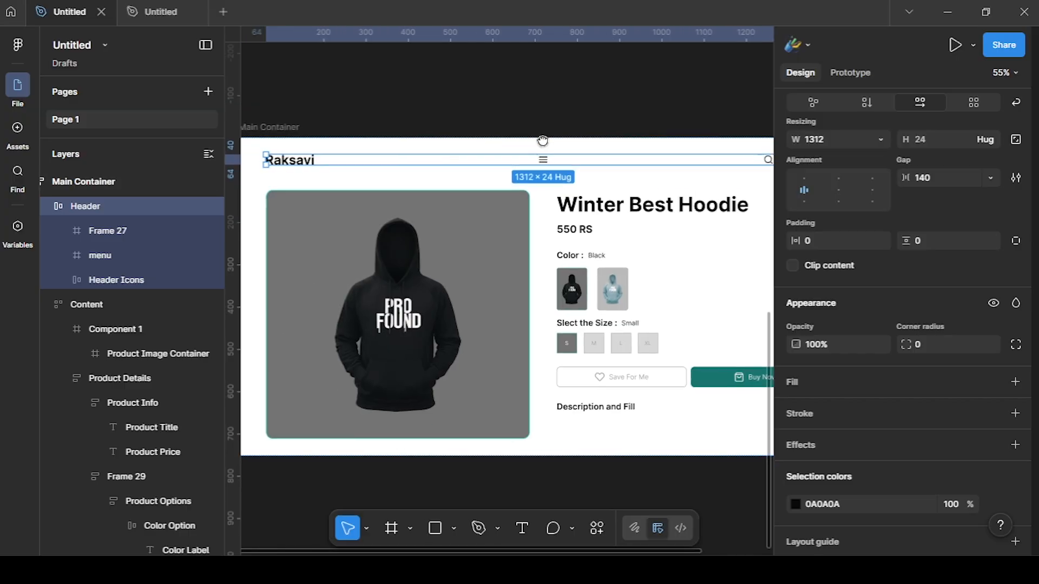
{"action": "scroll", "coordinate": [326, 162], "scroll_direction": "up", "scroll_amount": 2}
{"action": "left_click", "coordinate": [327, 162]}
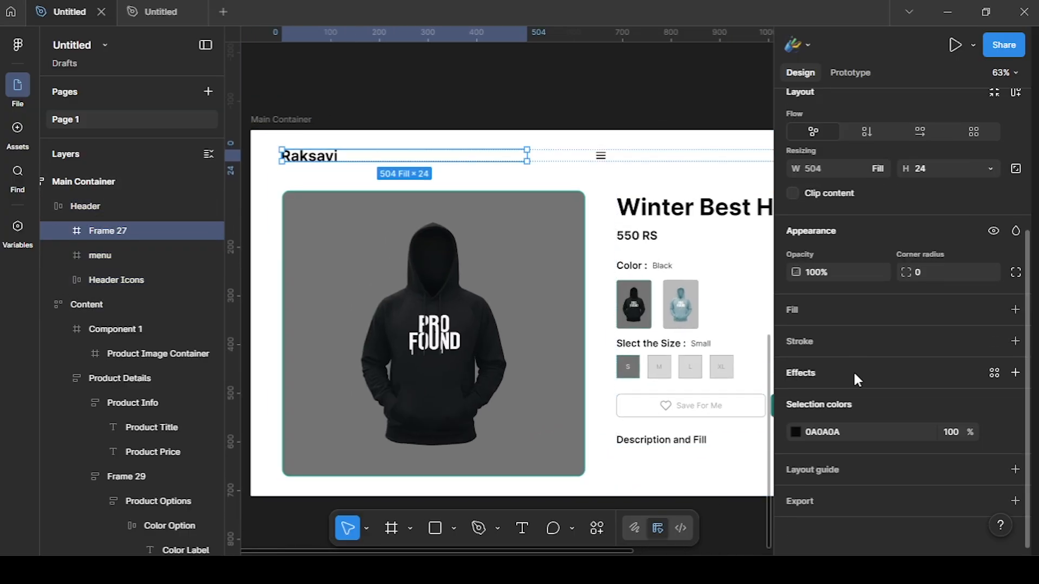
{"action": "double_click", "coordinate": [333, 157]}
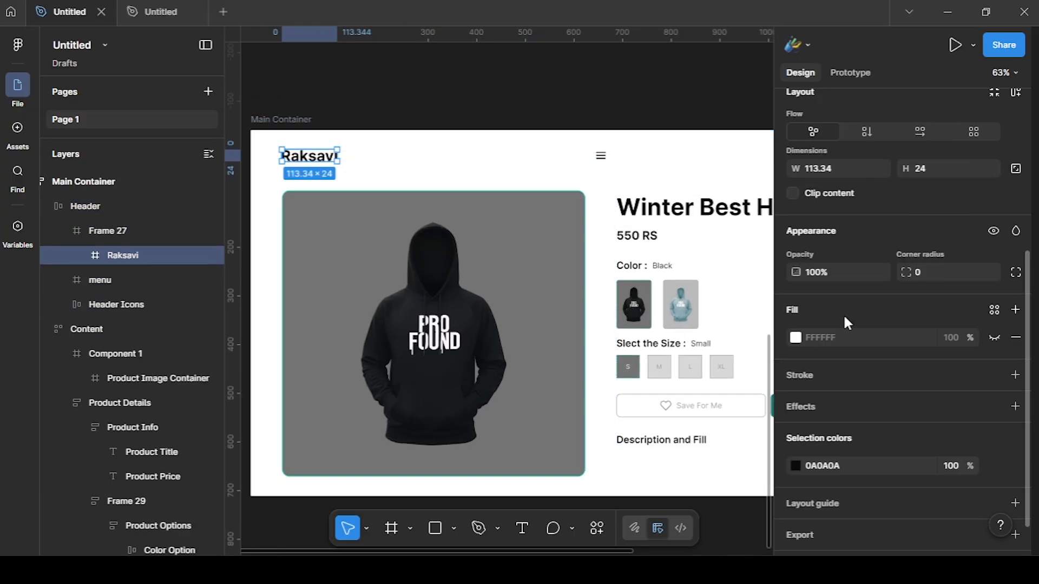
{"action": "scroll", "coordinate": [841, 381], "scroll_direction": "down", "scroll_amount": 1}
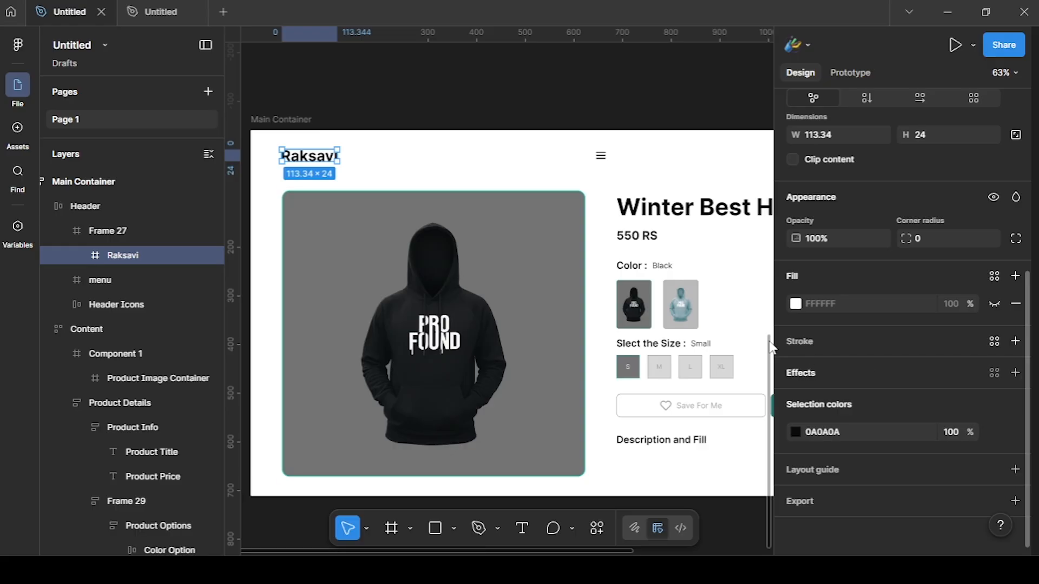
{"action": "left_click", "coordinate": [83, 255]}
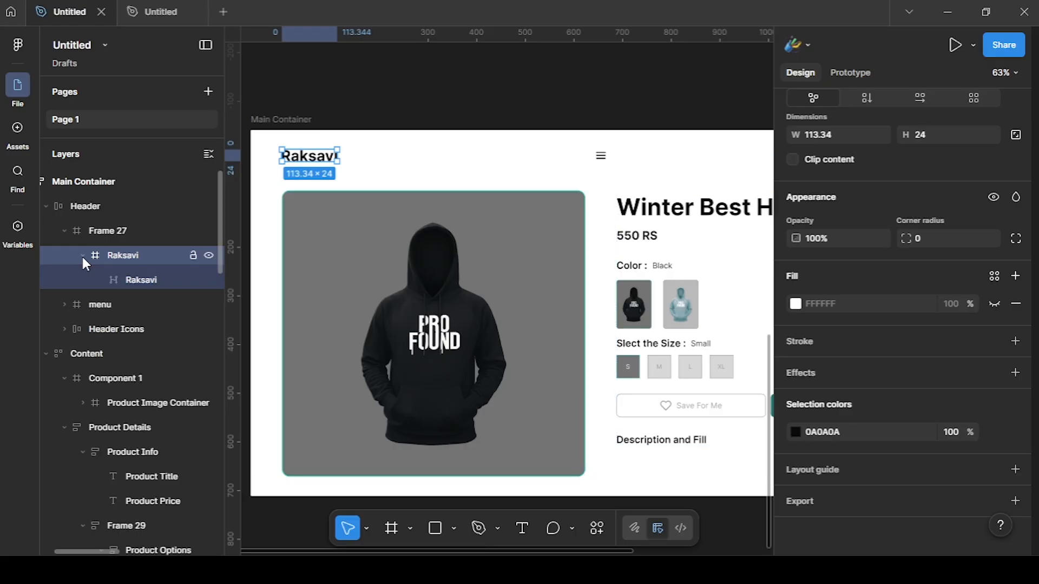
{"action": "left_click", "coordinate": [110, 275]}
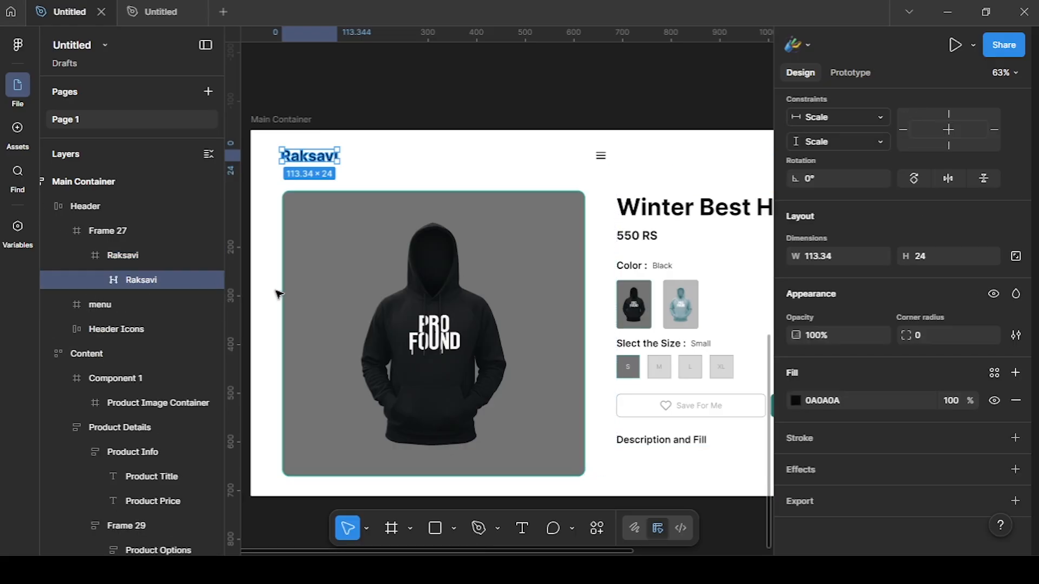
{"action": "left_click", "coordinate": [993, 373]}
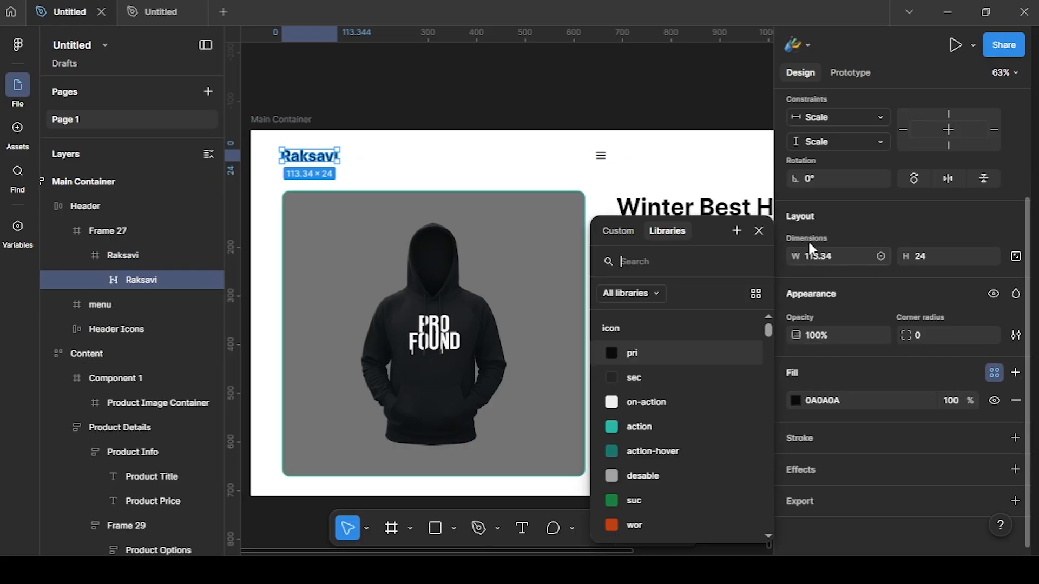
{"action": "left_click", "coordinate": [651, 354]}
Select the three line vectors of the header's menu icon and apply the icon/pri variable to their stroke.
{"action": "left_click", "coordinate": [602, 157]}
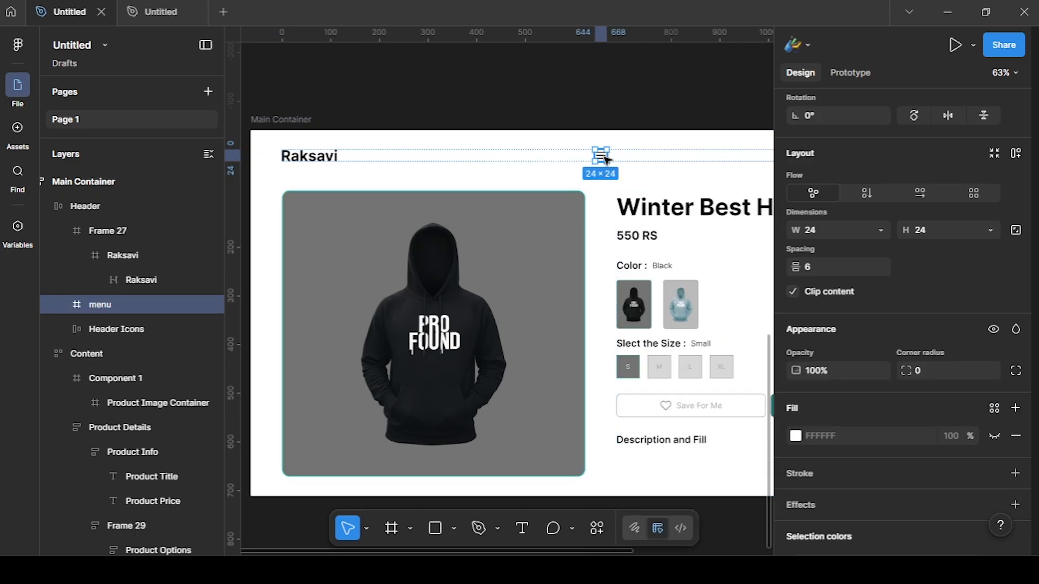
{"action": "double_click", "coordinate": [605, 159]}
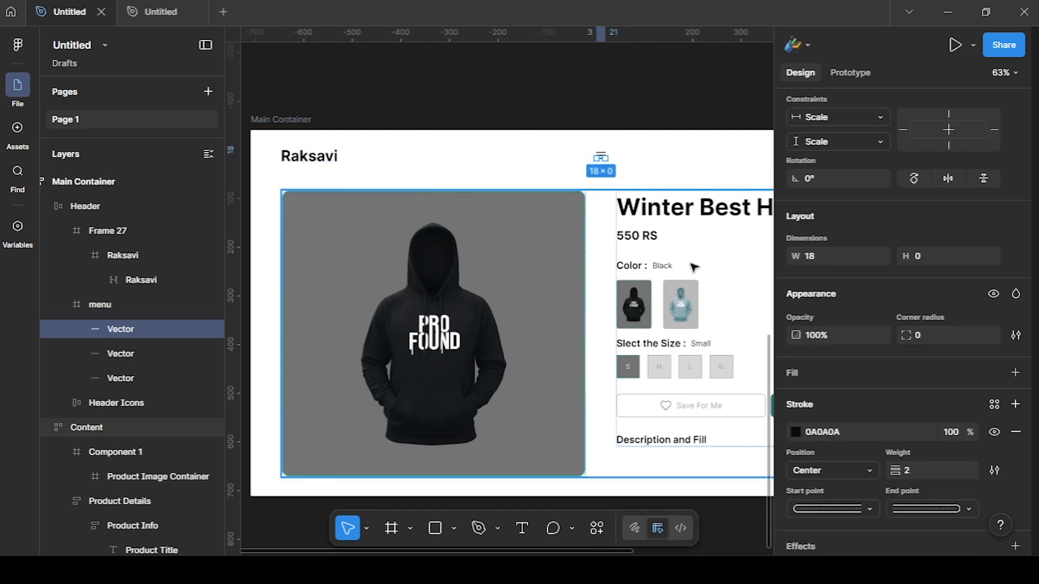
{"action": "left_click", "coordinate": [104, 304]}
{"action": "scroll", "coordinate": [839, 422], "scroll_direction": "down", "scroll_amount": 2}
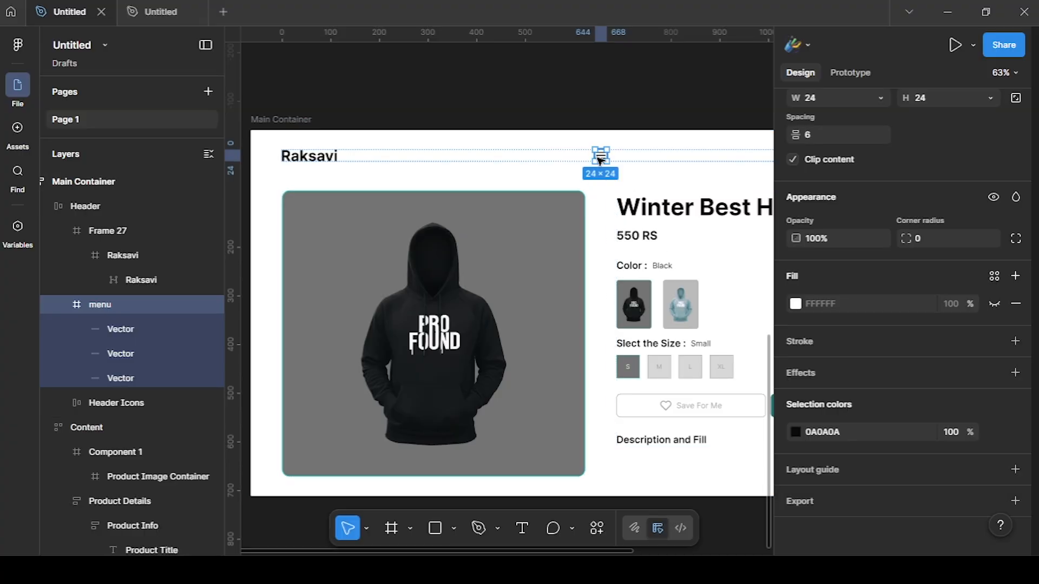
{"action": "key", "text": "Return"}
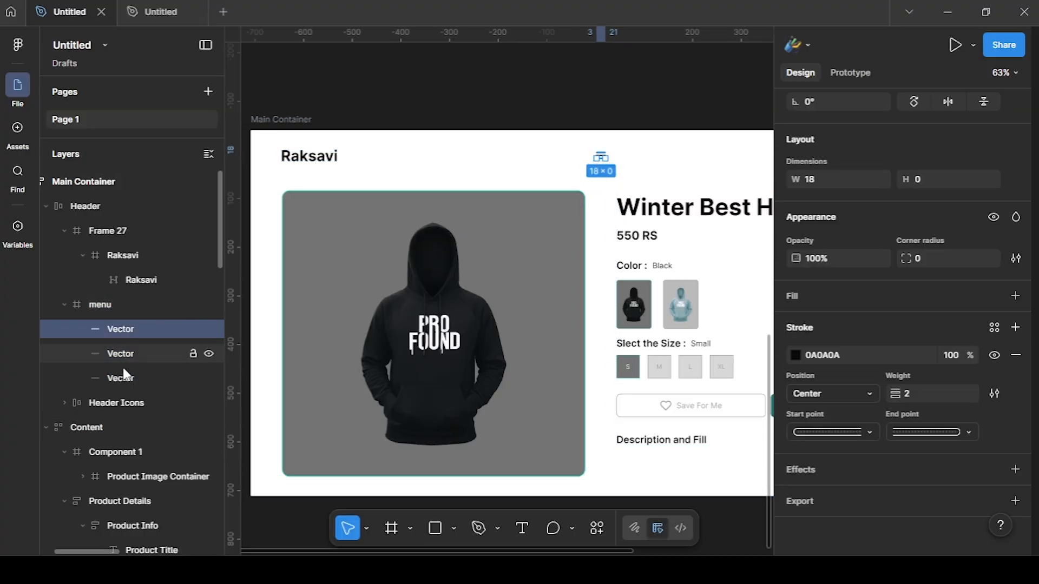
{"action": "left_click", "coordinate": [994, 364]}
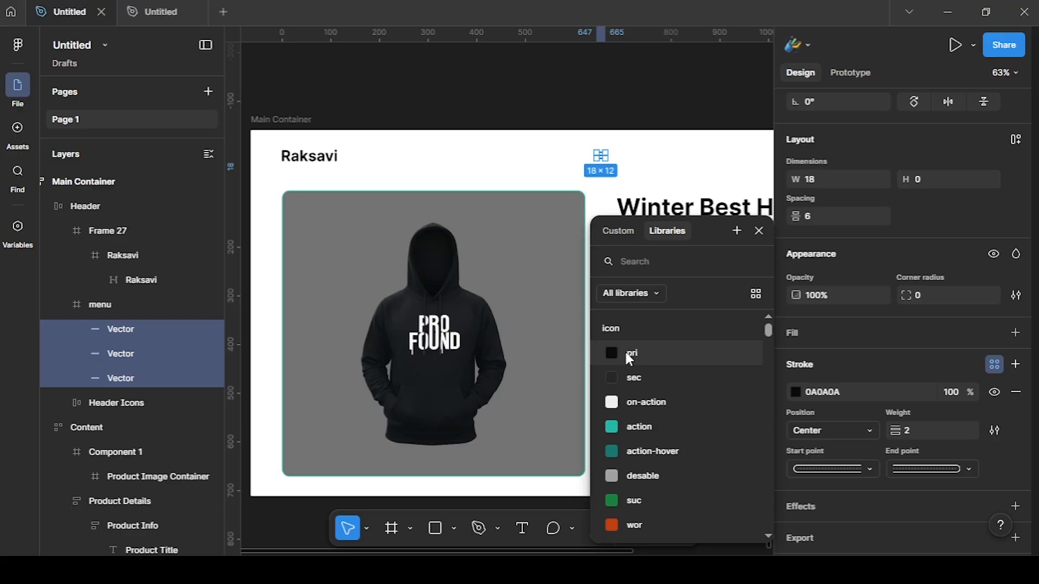
{"action": "scroll", "coordinate": [625, 350], "scroll_direction": "down", "scroll_amount": 2}
{"action": "scroll", "coordinate": [632, 352], "scroll_direction": "up", "scroll_amount": 2}
{"action": "scroll", "coordinate": [644, 363], "scroll_direction": "down", "scroll_amount": 2}
{"action": "scroll", "coordinate": [649, 370], "scroll_direction": "down", "scroll_amount": 2}
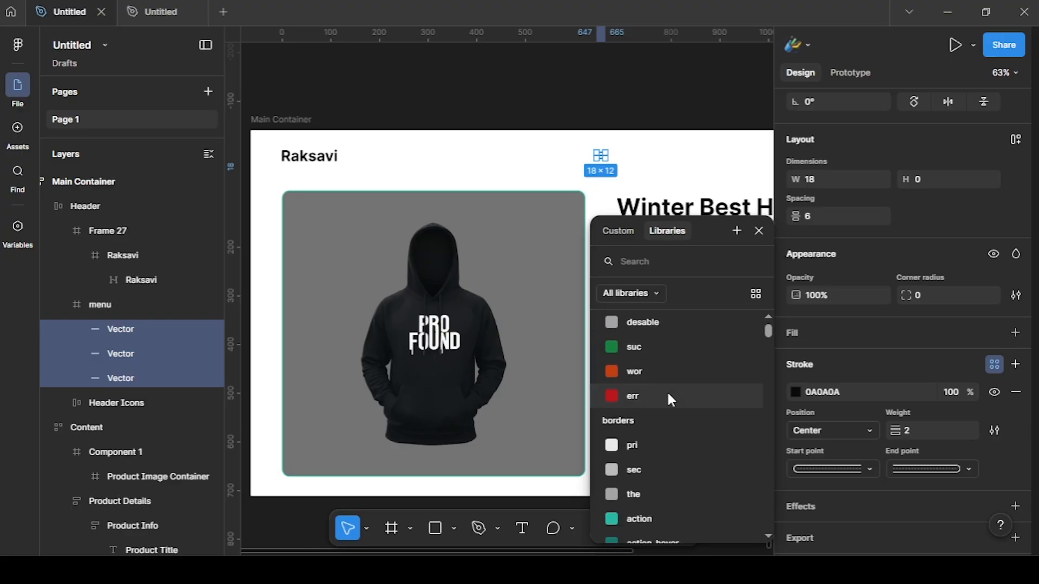
{"action": "scroll", "coordinate": [667, 391], "scroll_direction": "up", "scroll_amount": 4}
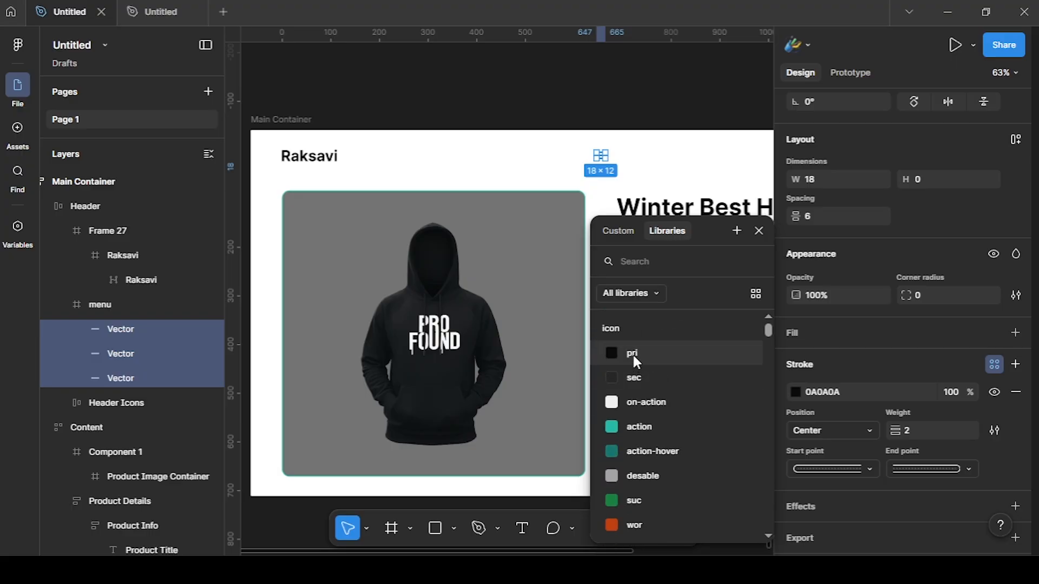
{"action": "left_click", "coordinate": [632, 353]}
Select the search, shopping bag, heart and user icons in Header Icons and replace their 0A0A0A color with icon/pri.
{"action": "scroll", "coordinate": [568, 104], "scroll_direction": "right", "scroll_amount": 5}
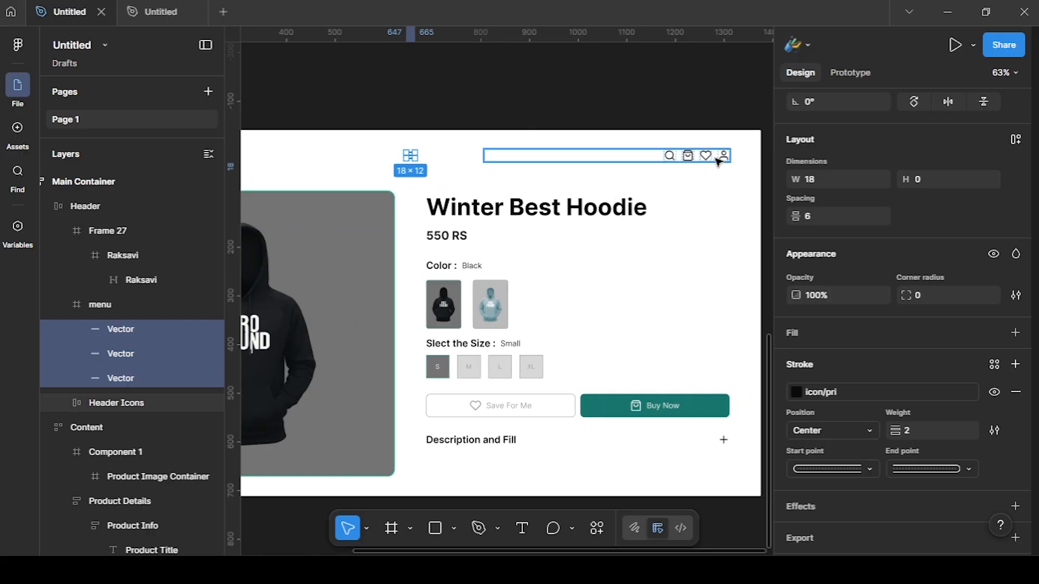
{"action": "left_click", "coordinate": [705, 156]}
{"action": "left_click", "coordinate": [706, 156]}
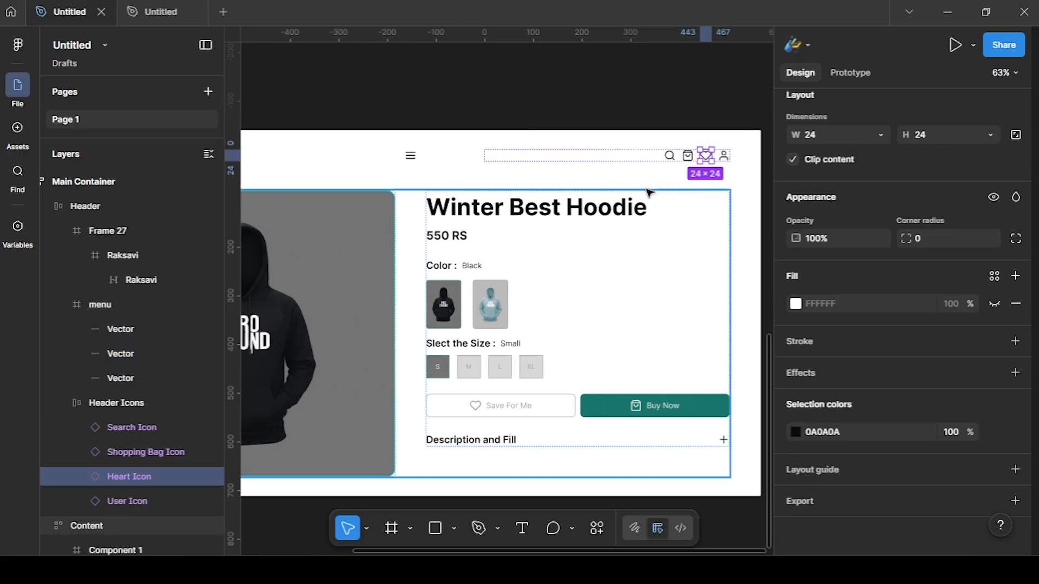
{"action": "left_click", "coordinate": [118, 404]}
{"action": "left_click", "coordinate": [117, 427]}
{"action": "left_click", "coordinate": [122, 498], "text": "shift"}
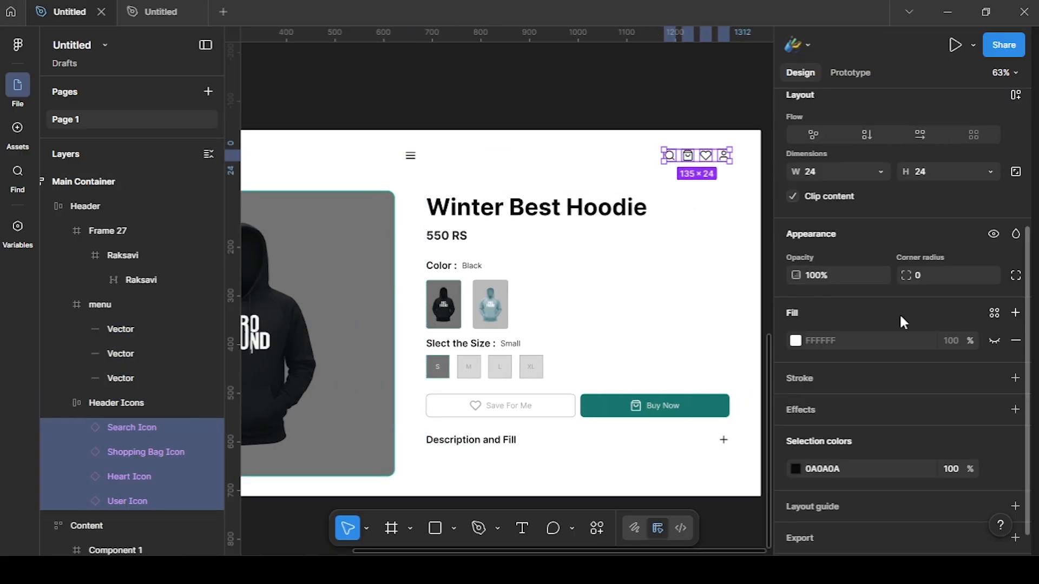
{"action": "scroll", "coordinate": [892, 347], "scroll_direction": "down", "scroll_amount": 1}
{"action": "left_click", "coordinate": [994, 431]}
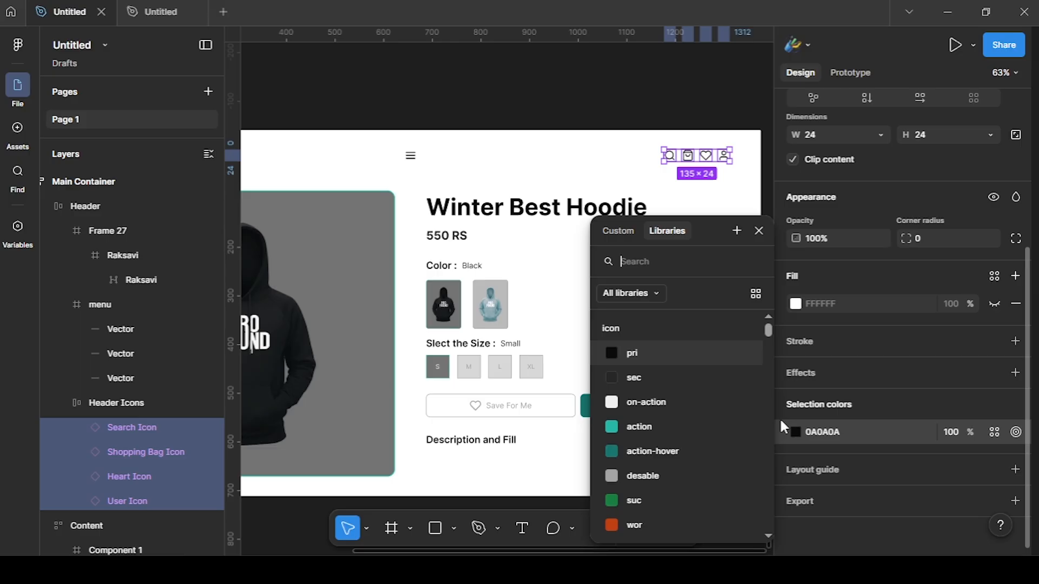
{"action": "left_click", "coordinate": [657, 354]}
{"action": "left_click", "coordinate": [758, 231]}
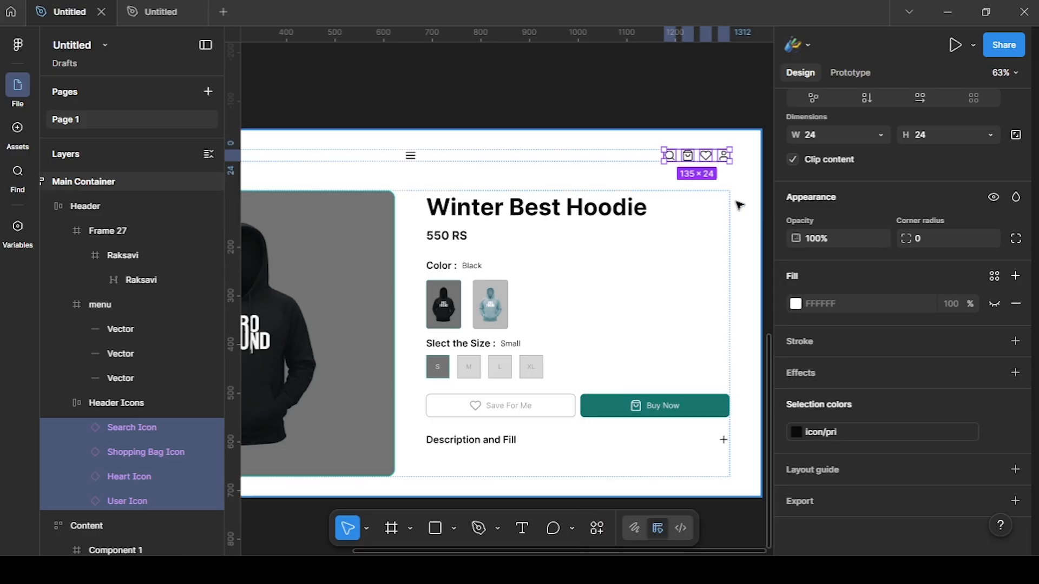
{"action": "left_click", "coordinate": [680, 110]}
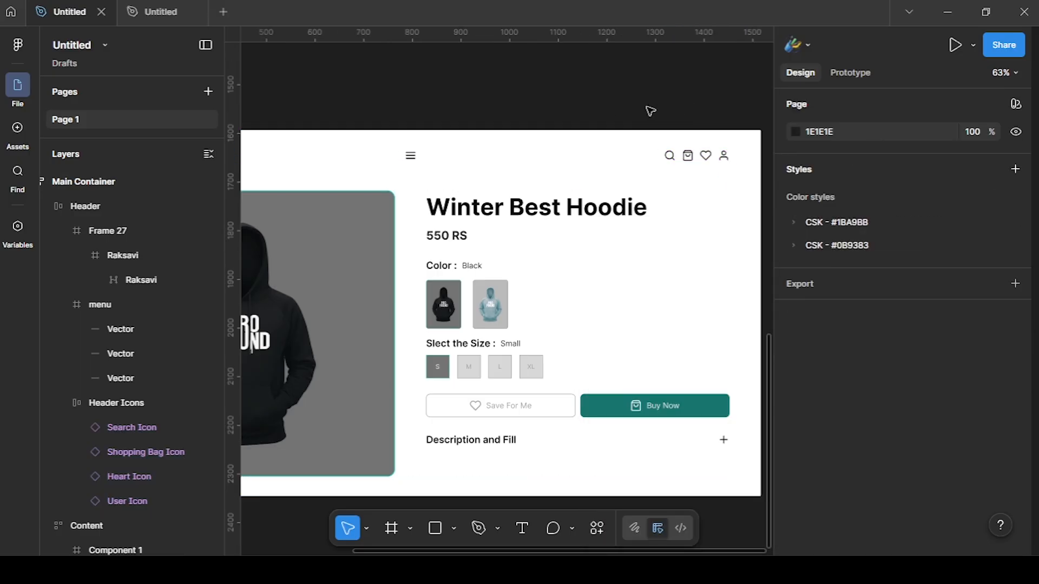
Apply the Surface/pri variable to the fill of the Product Image Container behind the large hoodie picture.
{"action": "scroll", "coordinate": [428, 162], "scroll_direction": "down", "scroll_amount": 2}
{"action": "scroll", "coordinate": [450, 177], "scroll_direction": "left", "scroll_amount": 5}
{"action": "scroll", "coordinate": [459, 177], "scroll_direction": "down", "scroll_amount": 3}
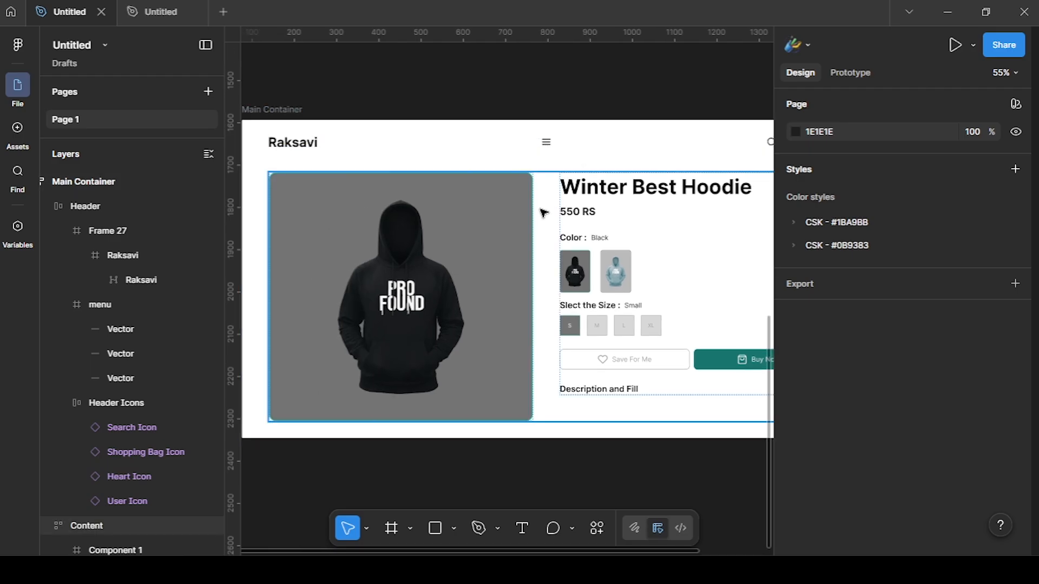
{"action": "left_click", "coordinate": [479, 177]}
{"action": "left_click", "coordinate": [158, 349]}
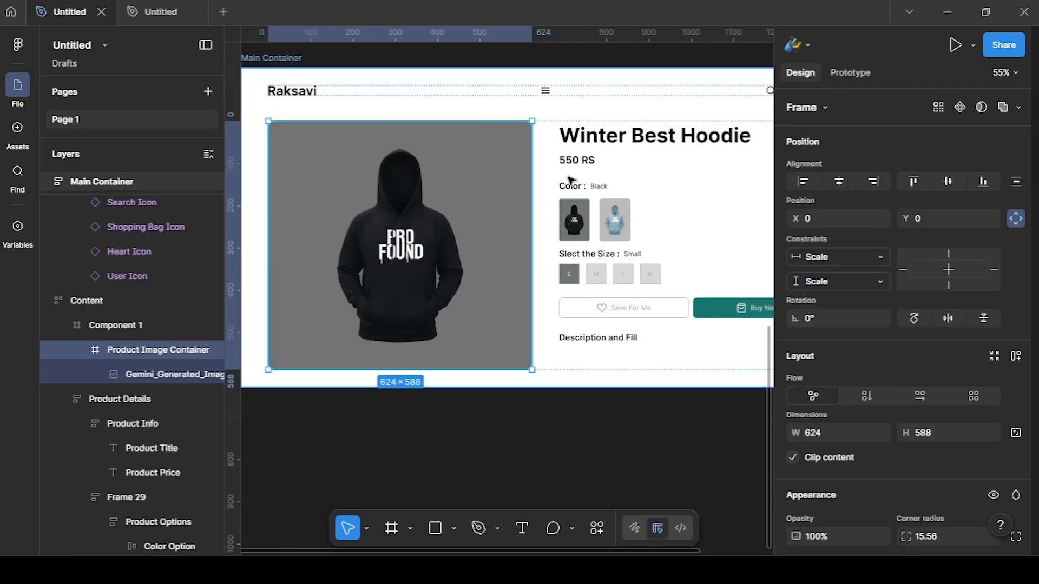
{"action": "scroll", "coordinate": [933, 333], "scroll_direction": "down", "scroll_amount": 3}
{"action": "scroll", "coordinate": [846, 432], "scroll_direction": "down", "scroll_amount": 2}
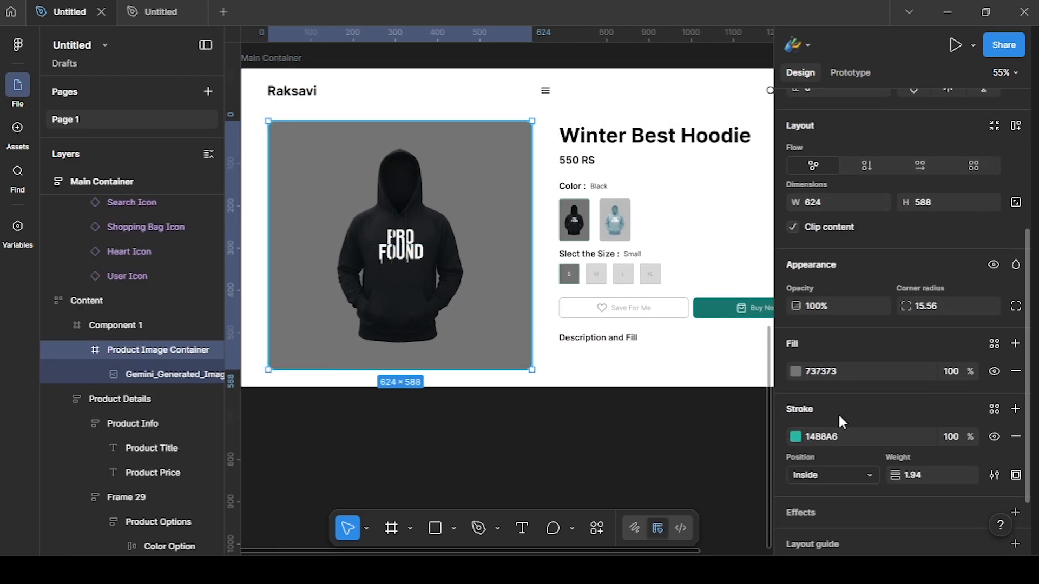
{"action": "left_click", "coordinate": [994, 344]}
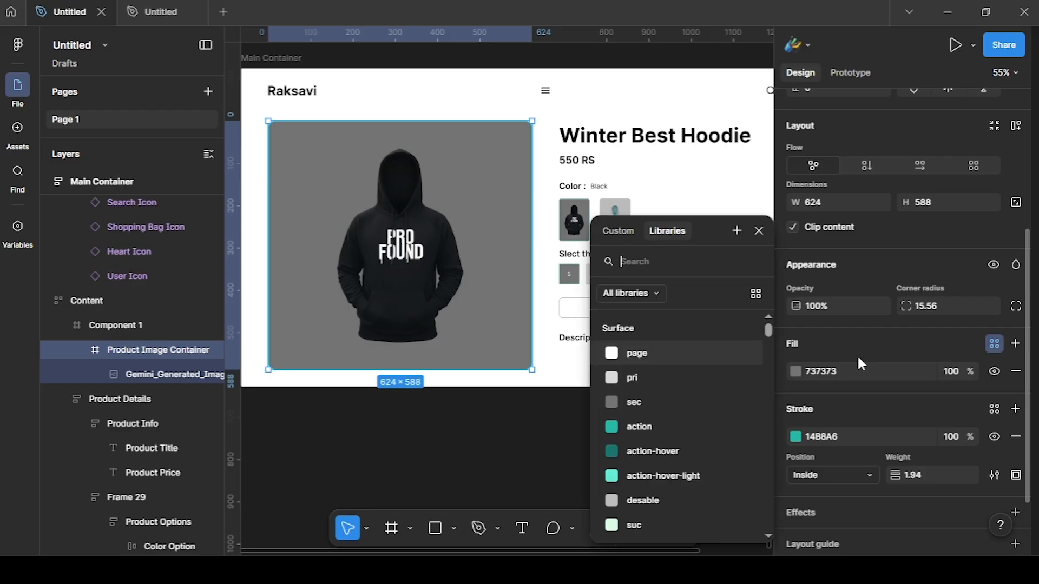
{"action": "left_click", "coordinate": [648, 378]}
{"action": "left_click", "coordinate": [501, 408]}
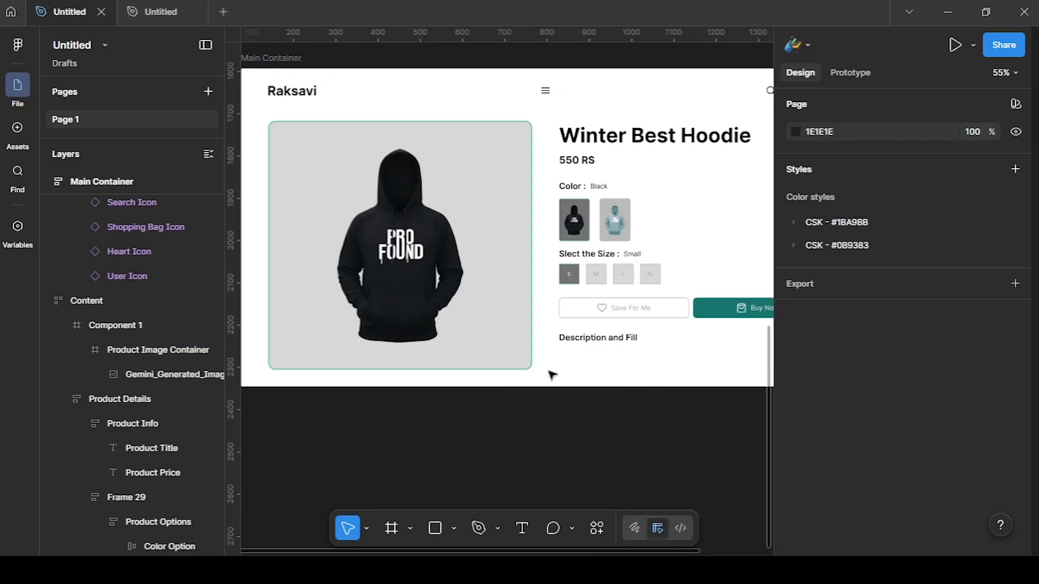
Apply the icon/action variable to the Product Image Container's stroke and deselect the frame.
{"action": "scroll", "coordinate": [586, 248], "scroll_direction": "up", "scroll_amount": 1}
{"action": "left_click", "coordinate": [489, 225]}
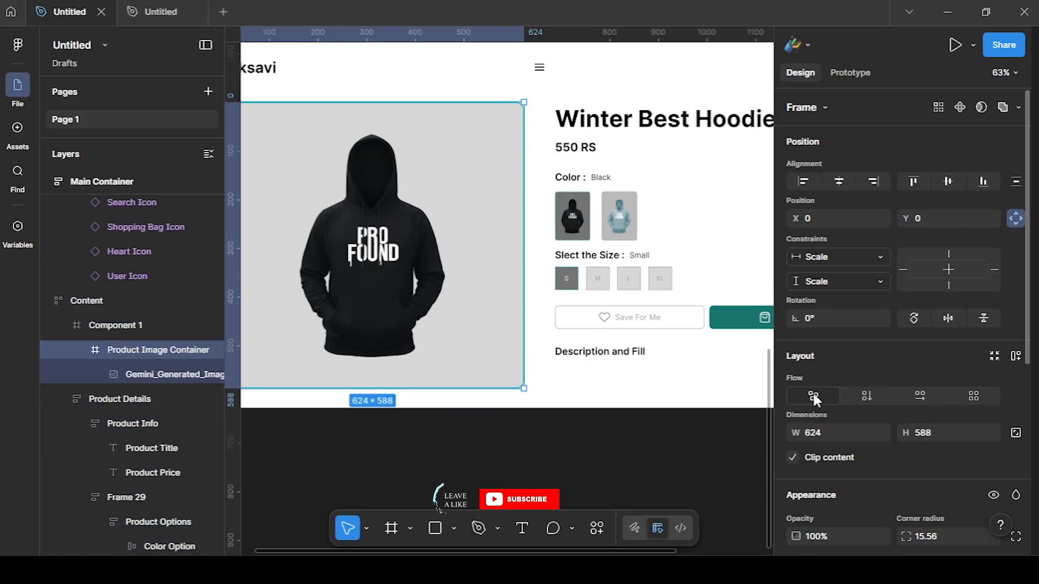
{"action": "scroll", "coordinate": [825, 444], "scroll_direction": "down", "scroll_amount": 4}
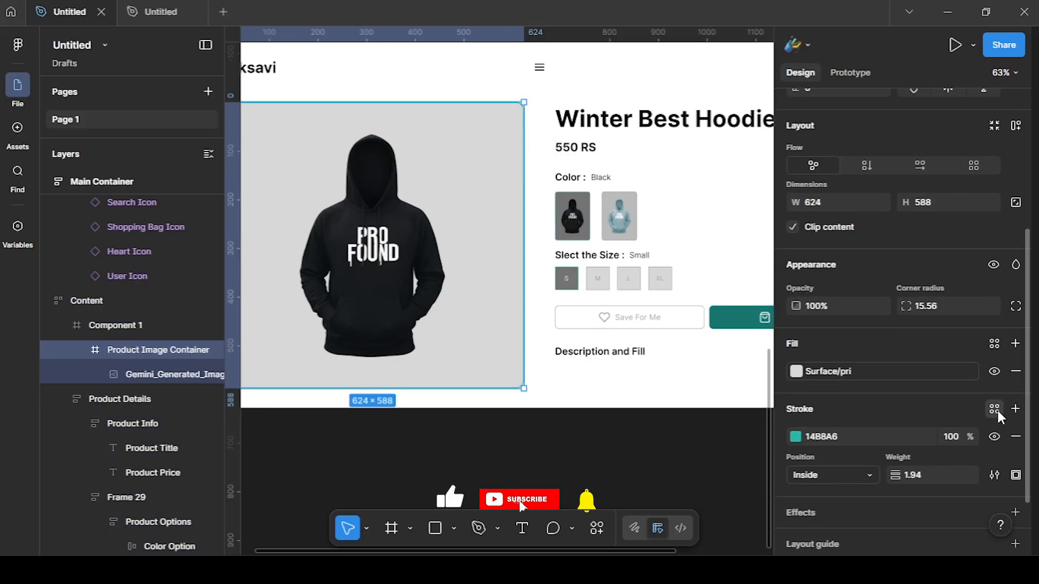
{"action": "left_click", "coordinate": [994, 409]}
{"action": "left_click", "coordinate": [656, 426]}
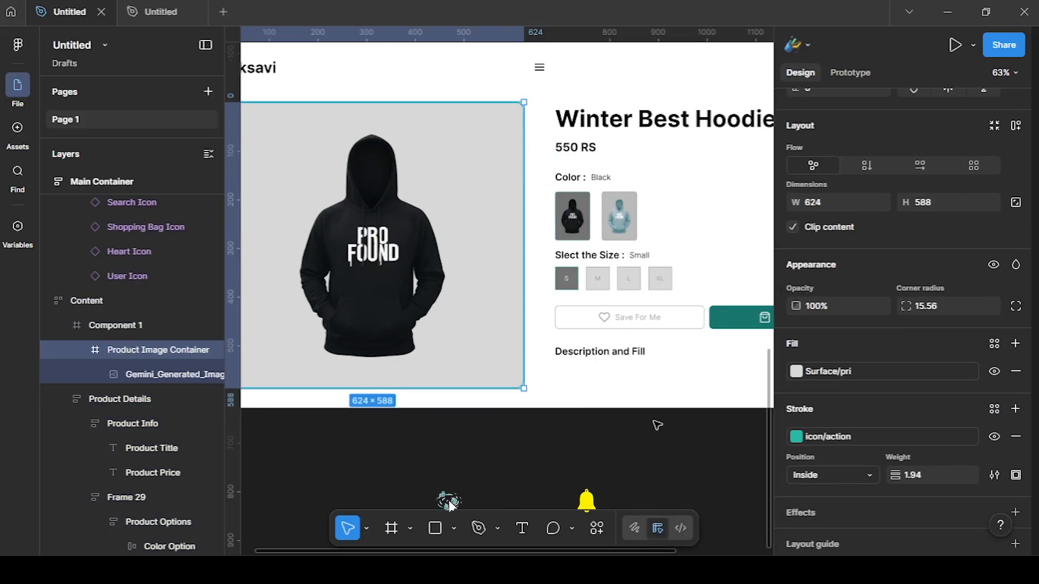
{"action": "left_click", "coordinate": [546, 501]}
{"action": "left_click", "coordinate": [588, 123]}
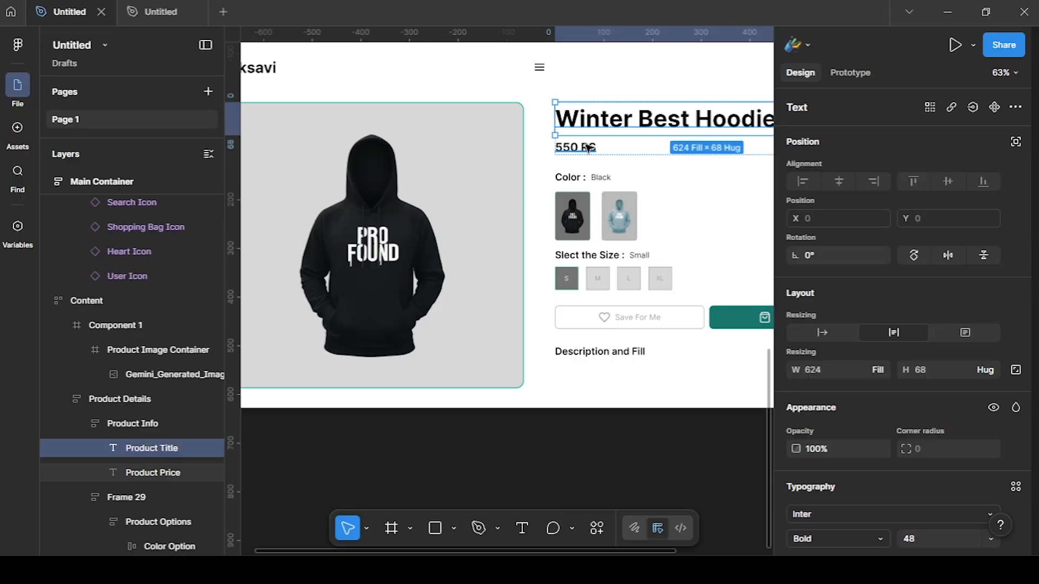
{"action": "left_click", "coordinate": [589, 148], "text": "shift"}
{"action": "scroll", "coordinate": [802, 352], "scroll_direction": "down", "scroll_amount": 3}
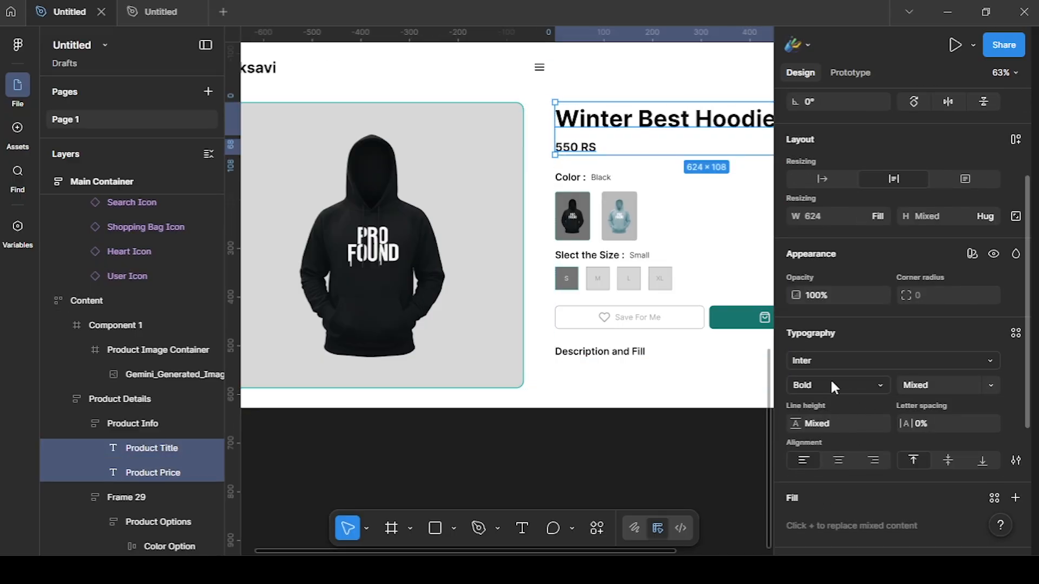
{"action": "scroll", "coordinate": [833, 389], "scroll_direction": "down", "scroll_amount": 4}
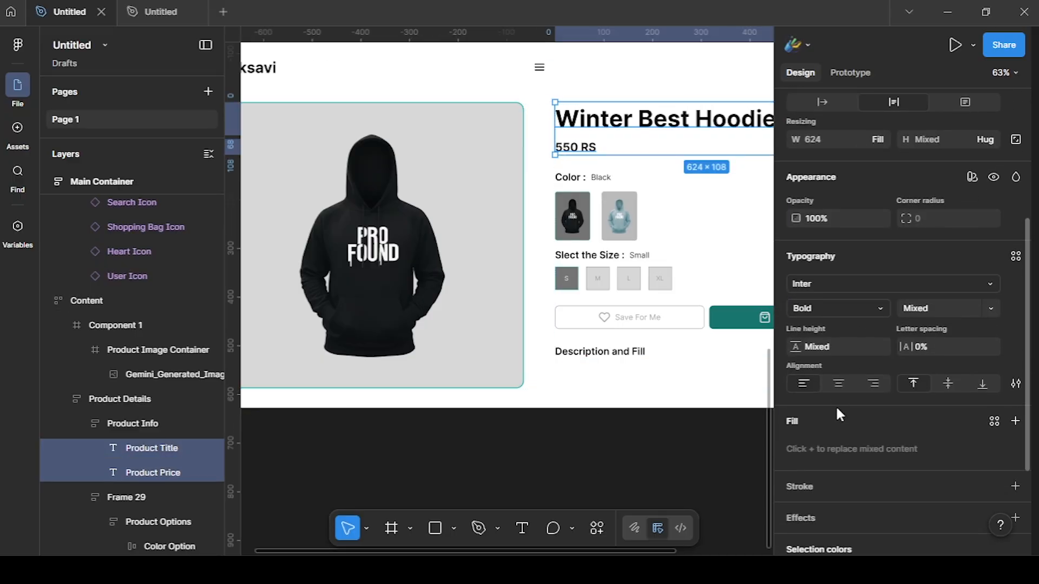
{"action": "left_click", "coordinate": [740, 475]}
Apply the text/pri variable to the fill of the Winter Best Hoodie product title.
{"action": "left_click", "coordinate": [679, 120], "text": "ctrl"}
{"action": "scroll", "coordinate": [850, 311], "scroll_direction": "down", "scroll_amount": 3}
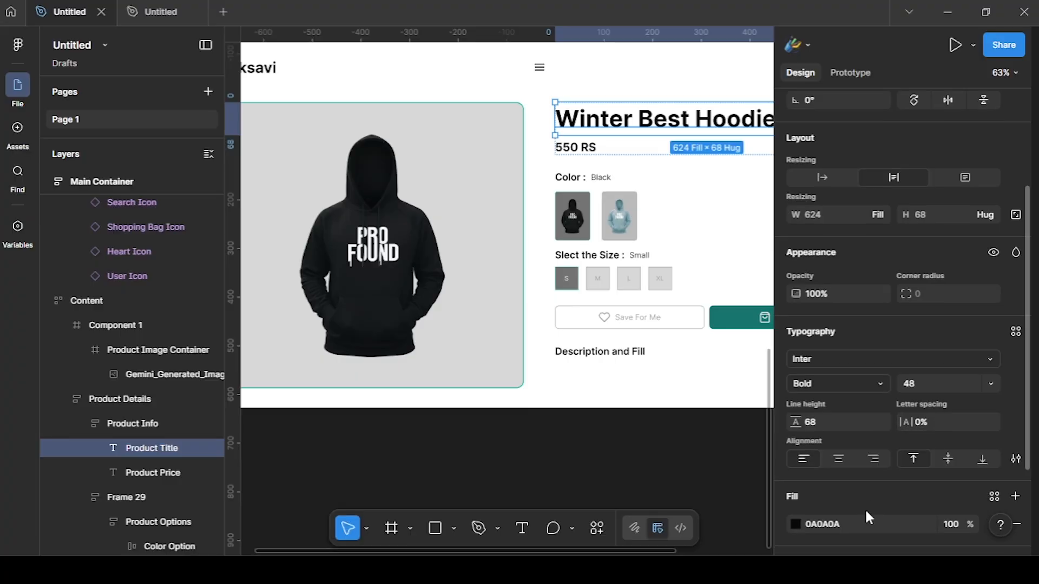
{"action": "scroll", "coordinate": [865, 518], "scroll_direction": "down", "scroll_amount": 2}
{"action": "left_click", "coordinate": [994, 421]}
{"action": "left_click", "coordinate": [645, 352]}
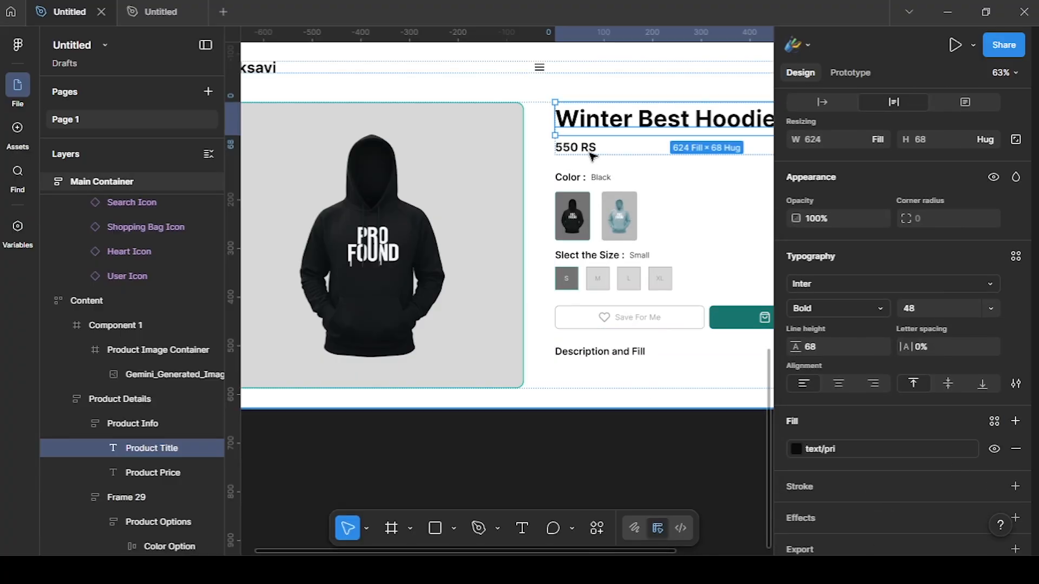
Apply the text/sec variable to the fill of the 550 RS product price and deselect it.
{"action": "left_click", "coordinate": [589, 150]}
{"action": "left_click", "coordinate": [992, 449]}
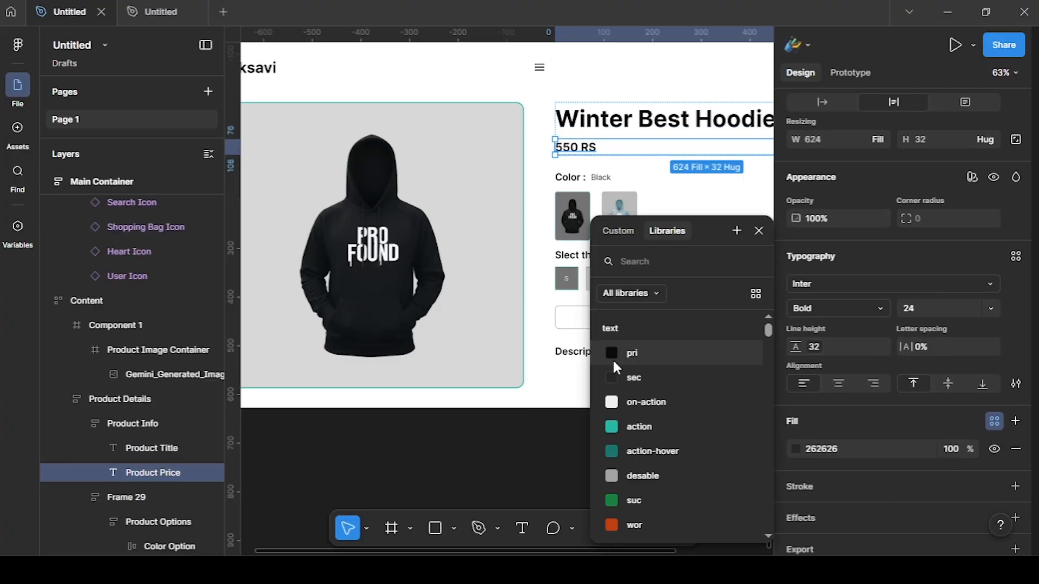
{"action": "left_click", "coordinate": [612, 377]}
{"action": "left_click", "coordinate": [556, 464]}
Apply the text/pri variable to the fill of the "Color :" label in Product Options.
{"action": "left_click_drag", "start_coordinate": [609, 321], "coordinate": [550, 340]}
{"action": "scroll", "coordinate": [486, 210], "scroll_direction": "up", "scroll_amount": 3}
{"action": "left_click", "coordinate": [511, 198], "text": "ctrl"}
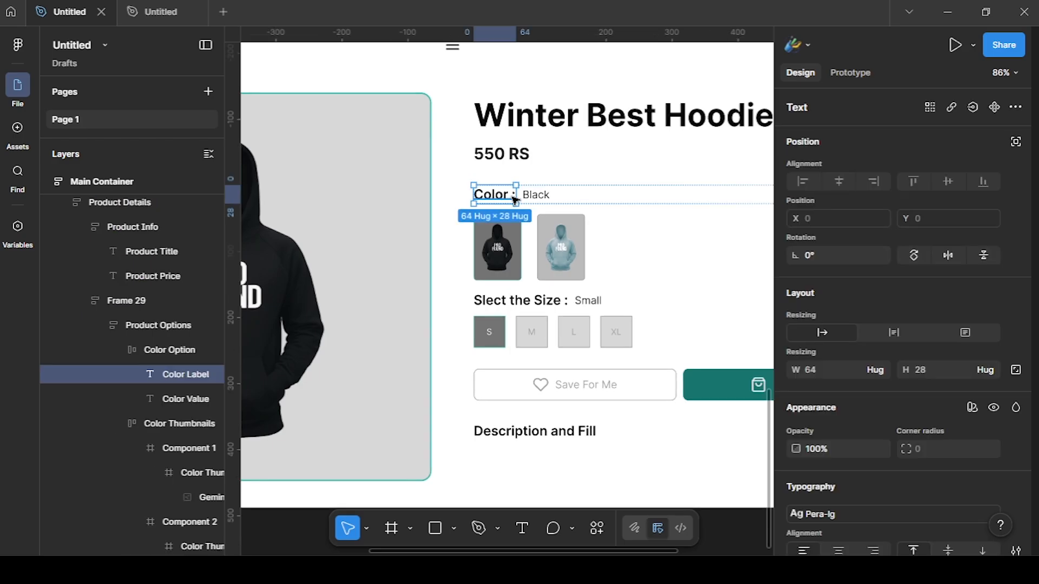
{"action": "scroll", "coordinate": [833, 423], "scroll_direction": "down", "scroll_amount": 3}
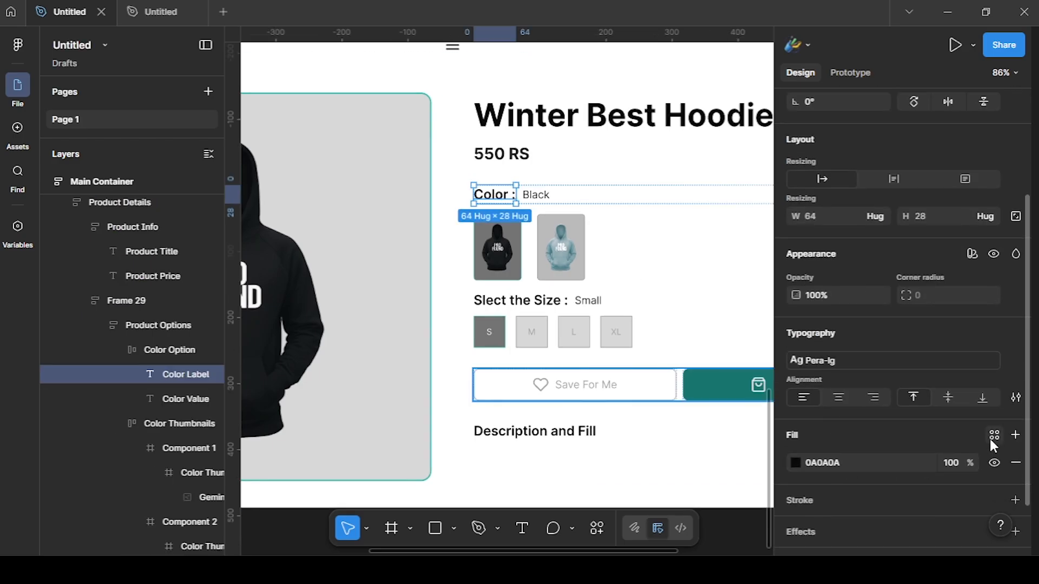
{"action": "left_click", "coordinate": [992, 438]}
{"action": "left_click", "coordinate": [648, 352]}
Apply the text/sec variable to the fill of the "Black" color value beside the Color label.
{"action": "left_click", "coordinate": [533, 195]}
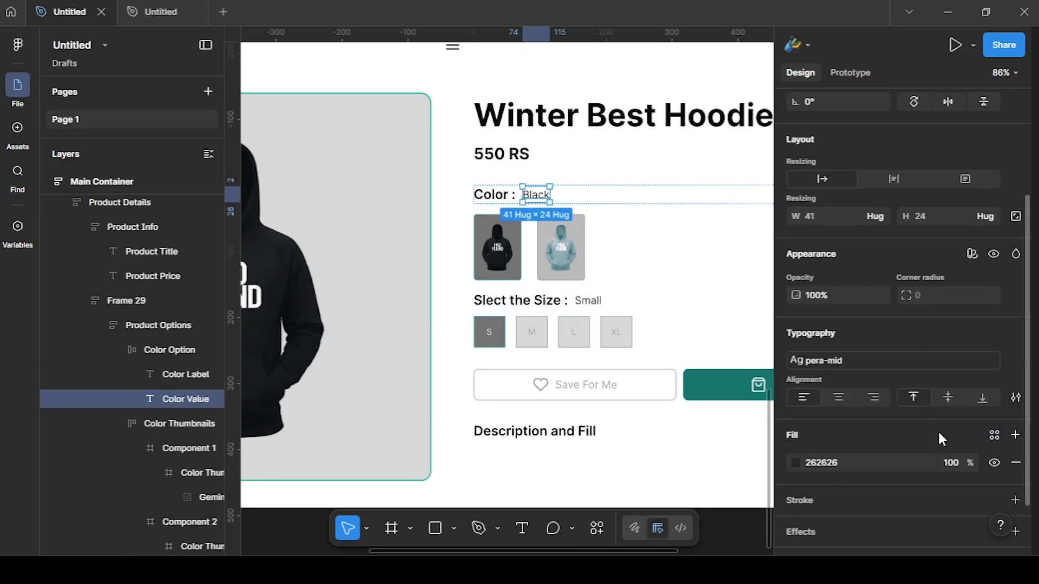
{"action": "left_click", "coordinate": [993, 436]}
{"action": "left_click", "coordinate": [681, 378]}
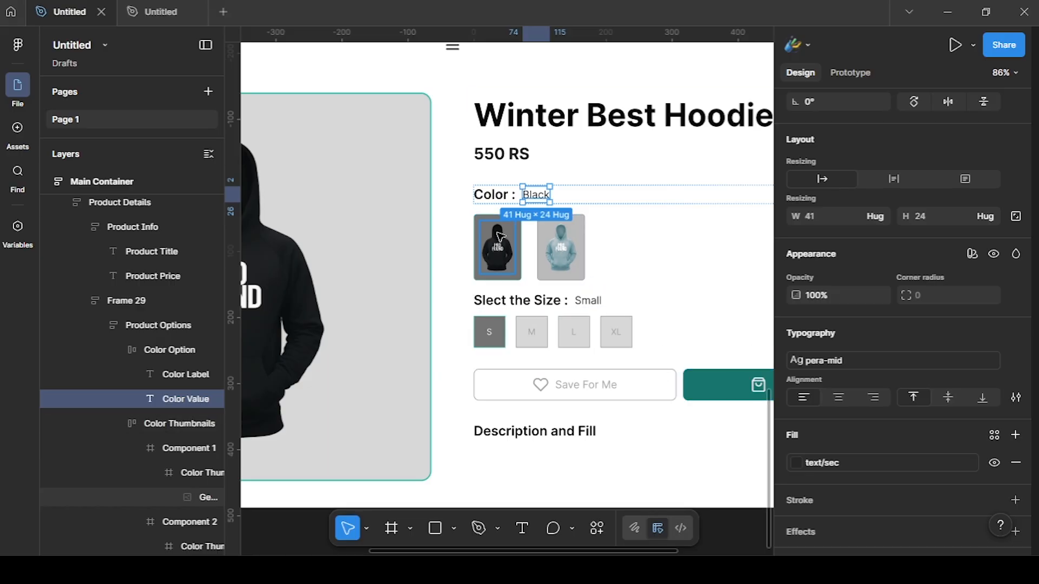
Apply Surface/sec to the fill and icon/action to the stroke of the black hoodie's color thumbnail.
{"action": "scroll", "coordinate": [516, 219], "scroll_direction": "up", "scroll_amount": 2}
{"action": "left_click", "coordinate": [517, 220], "text": "ctrl"}
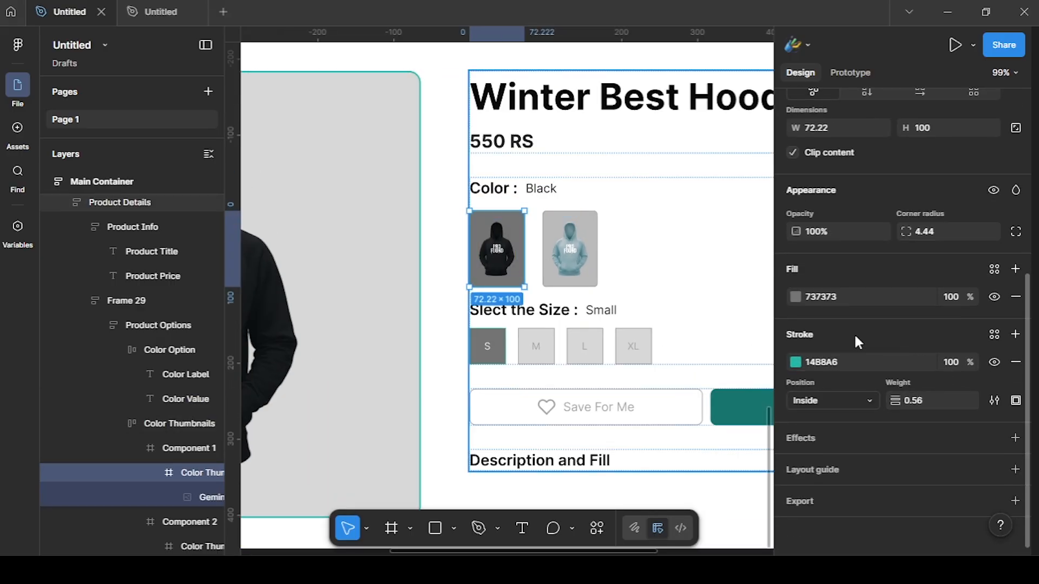
{"action": "left_click", "coordinate": [995, 269]}
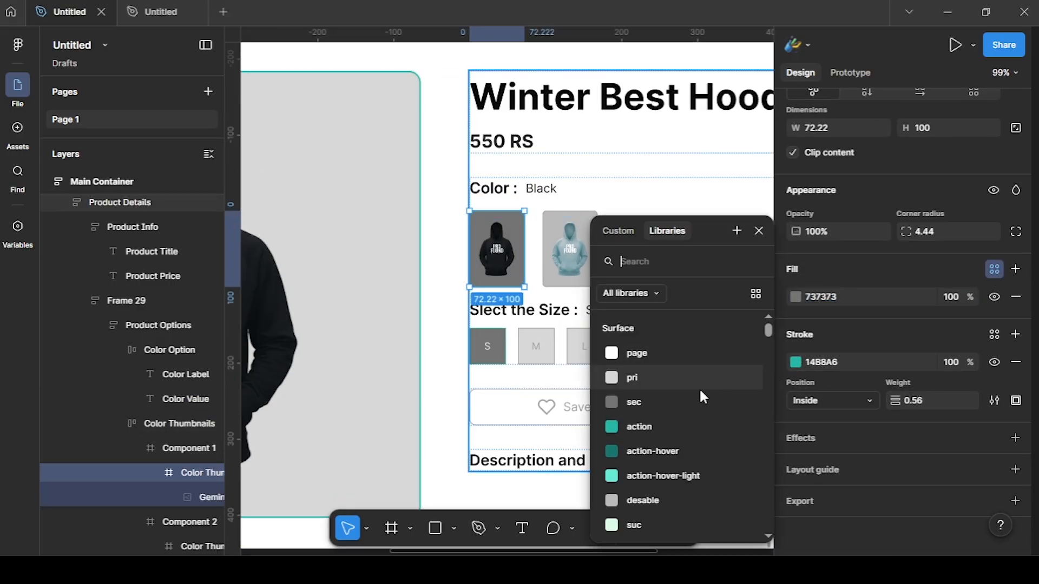
{"action": "left_click", "coordinate": [645, 401]}
{"action": "scroll", "coordinate": [514, 254], "scroll_direction": "up", "scroll_amount": 3}
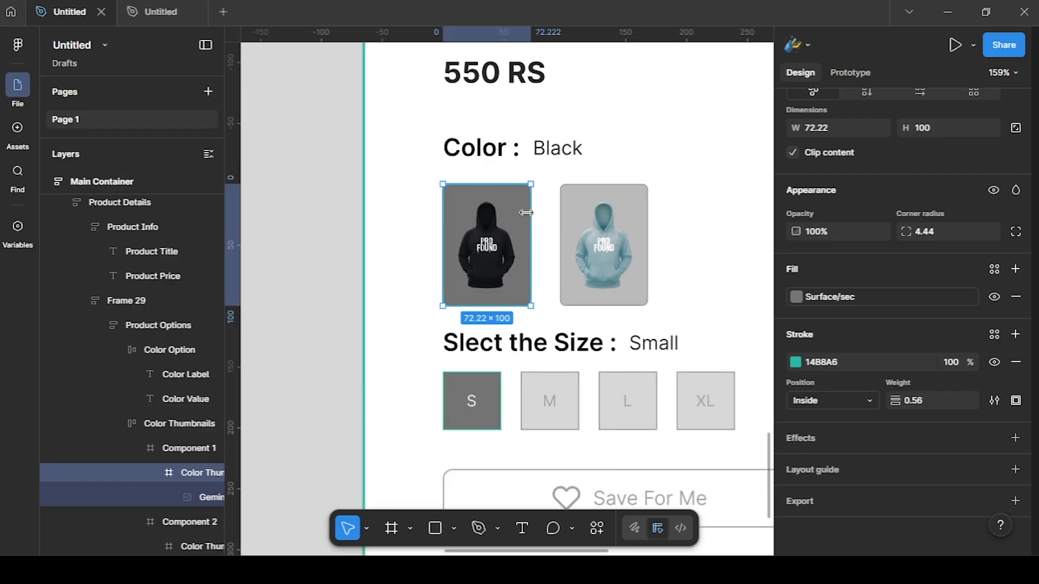
{"action": "left_click", "coordinate": [995, 334]}
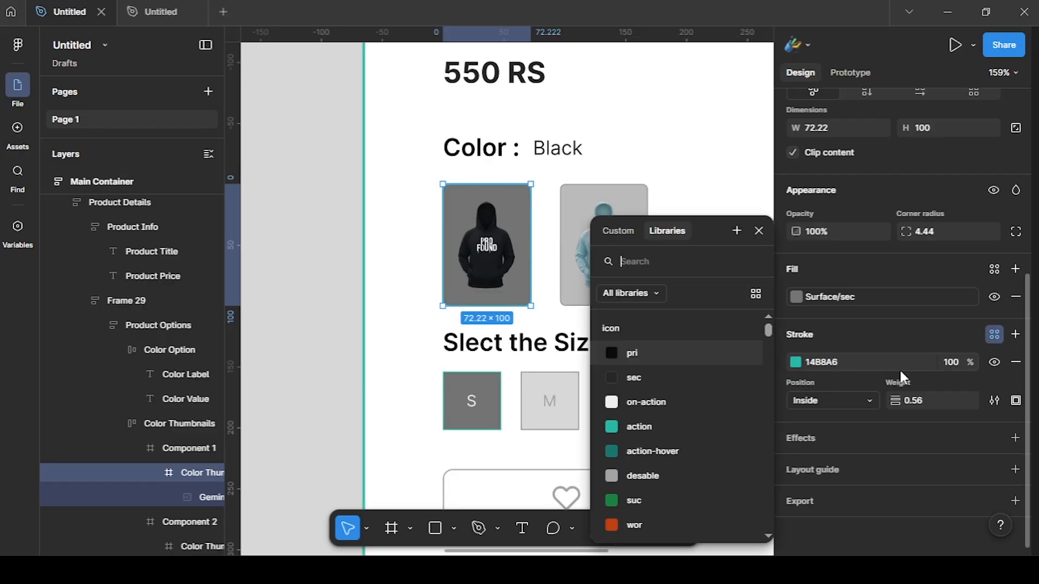
{"action": "left_click", "coordinate": [644, 426]}
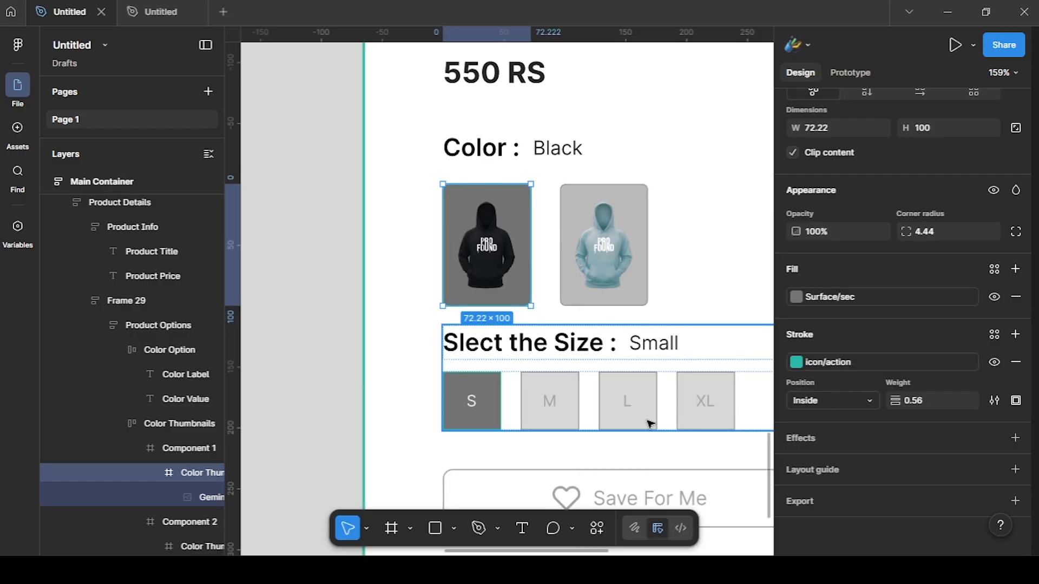
Apply Surface/desable to the fill and icon/desable to the stroke of the light blue hoodie's color thumbnail.
{"action": "left_click", "coordinate": [630, 201]}
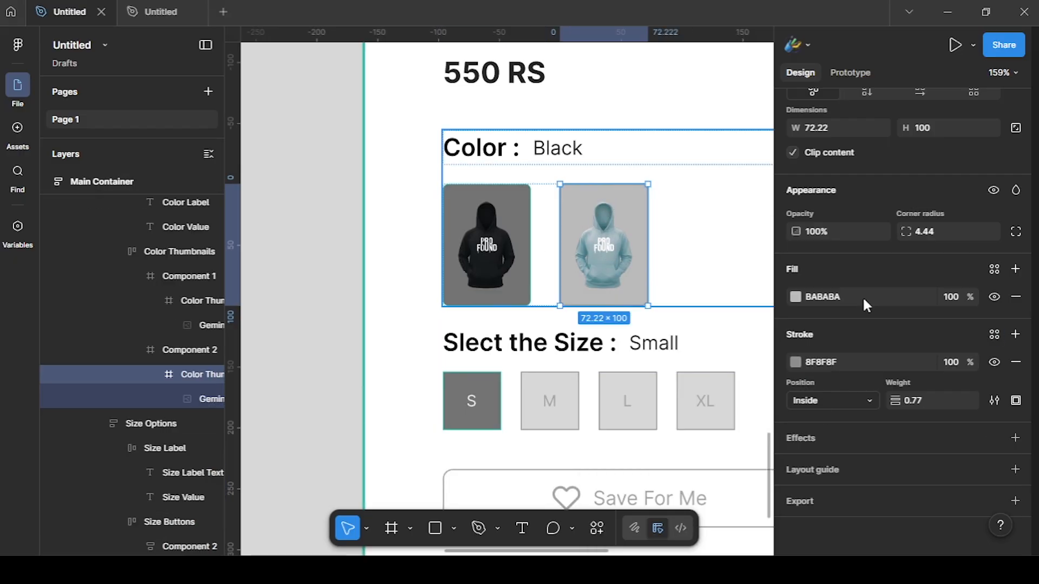
{"action": "left_click", "coordinate": [994, 270]}
{"action": "left_click", "coordinate": [644, 498]}
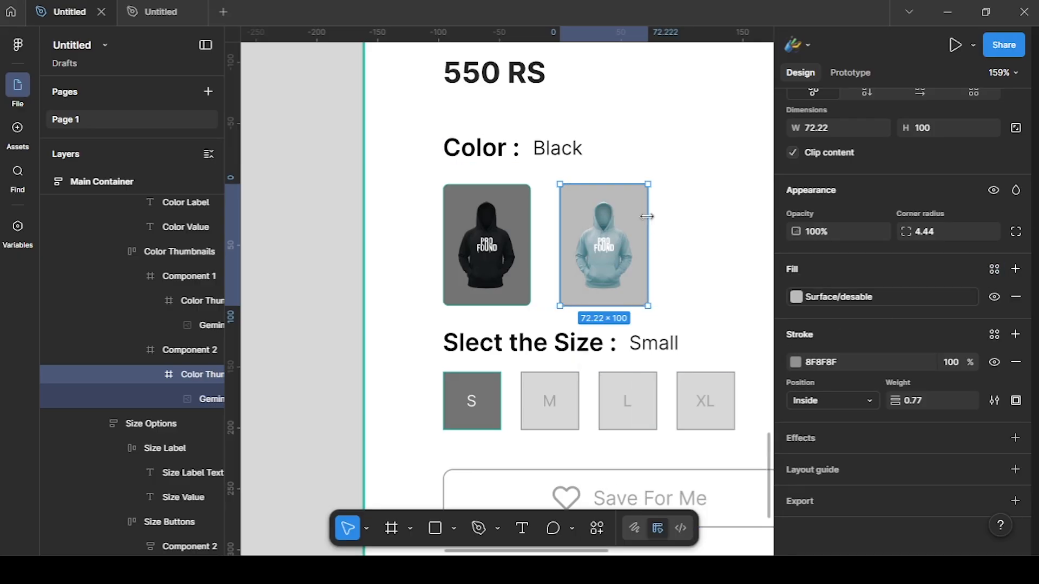
{"action": "left_click", "coordinate": [1016, 362]}
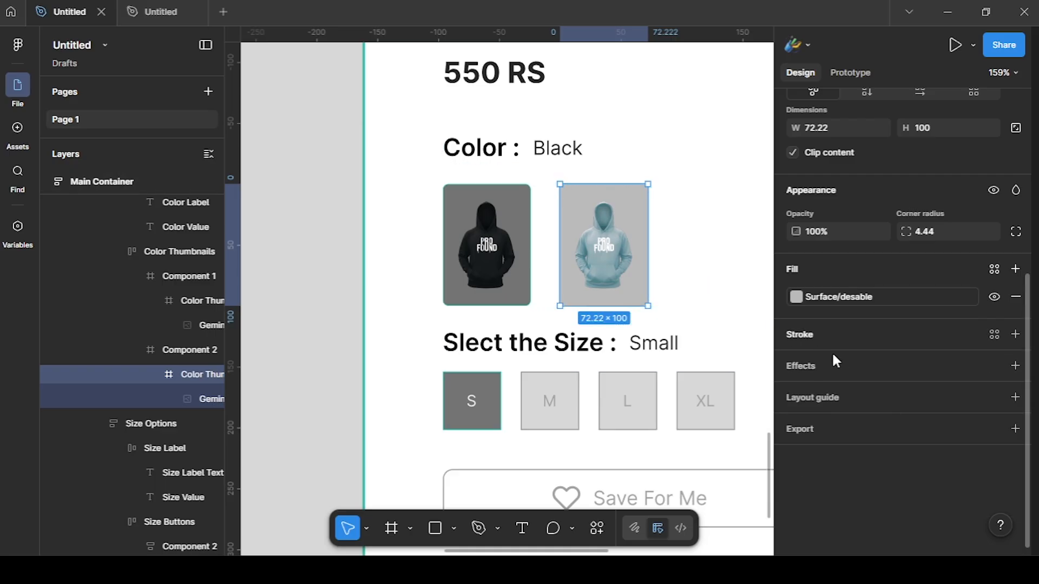
{"action": "key", "text": "ctrl+z"}
{"action": "left_click", "coordinate": [995, 334]}
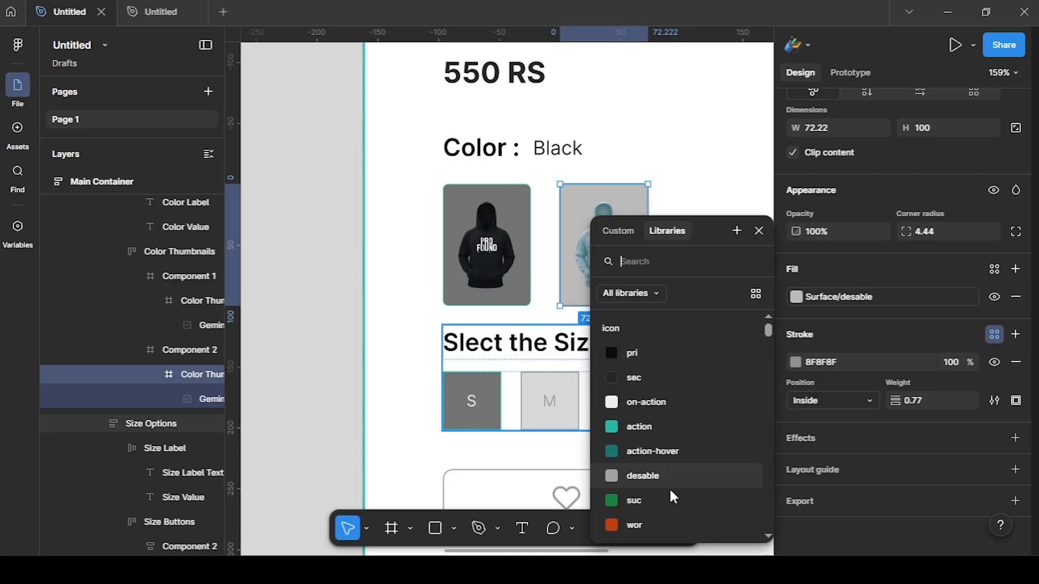
{"action": "left_click", "coordinate": [668, 487]}
{"action": "left_click", "coordinate": [700, 297]}
Apply the text/pri variable to the fill of the "Slect the Size :" label.
{"action": "scroll", "coordinate": [632, 223], "scroll_direction": "up", "scroll_amount": 1, "text": "ctrl"}
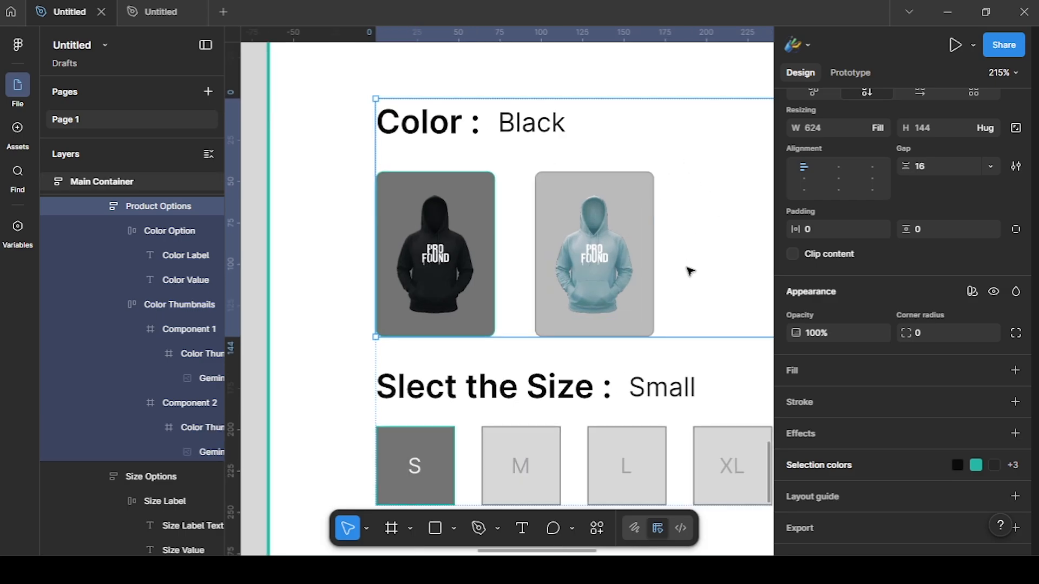
{"action": "scroll", "coordinate": [687, 269], "scroll_direction": "down", "scroll_amount": 3}
{"action": "left_click", "coordinate": [520, 262]}
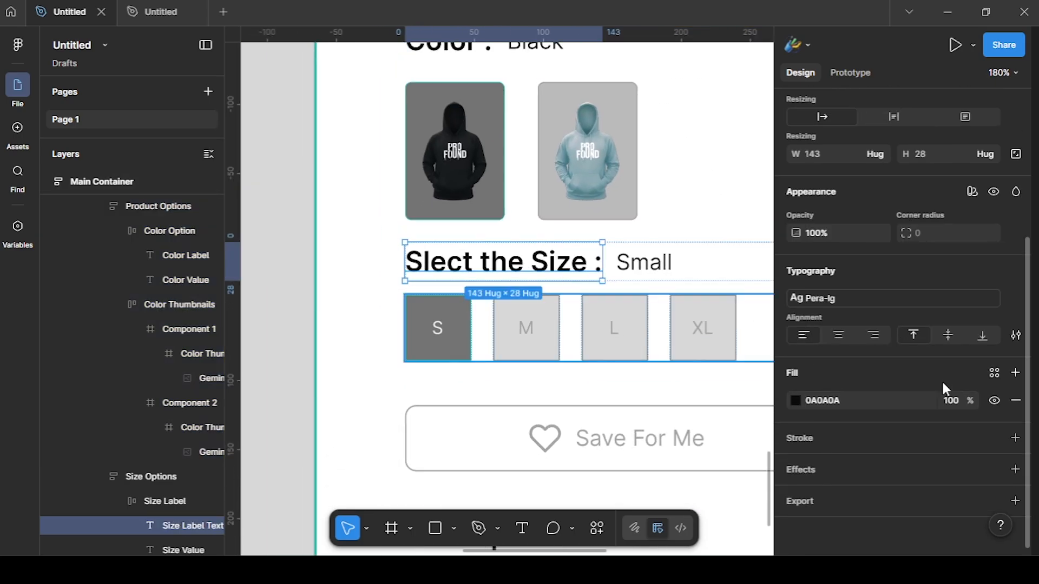
{"action": "left_click", "coordinate": [995, 373]}
{"action": "left_click", "coordinate": [646, 379]}
Apply the text/sec variable to the fill of the "Small" size value.
{"action": "left_click", "coordinate": [644, 262]}
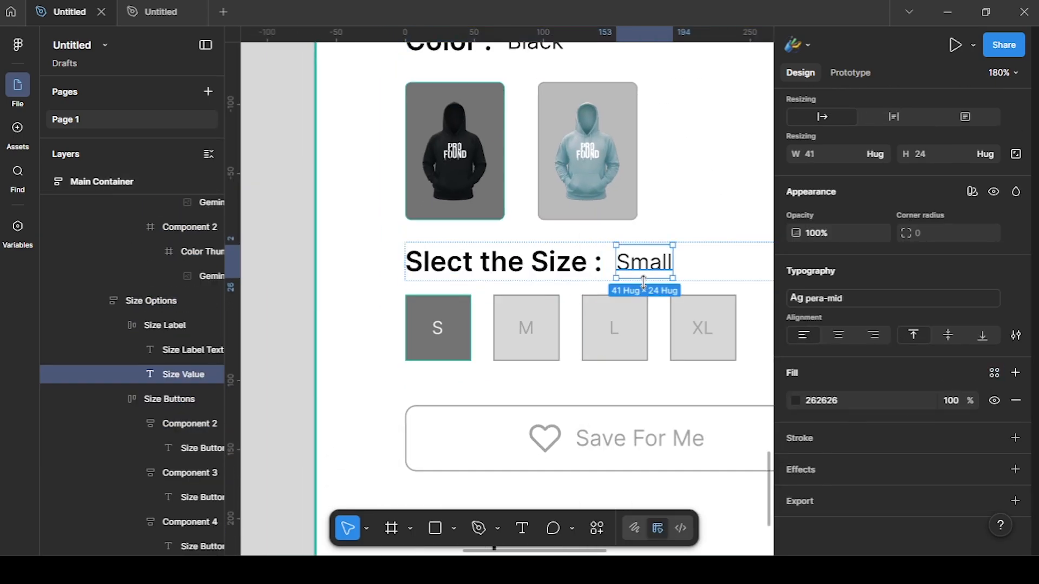
{"action": "left_click", "coordinate": [995, 373]}
{"action": "left_click", "coordinate": [664, 375]}
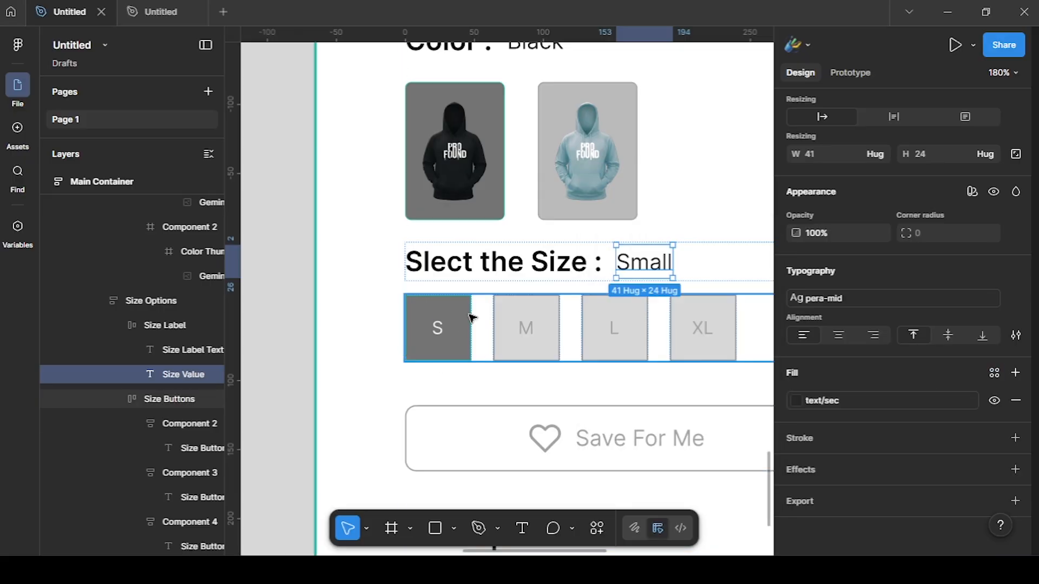
Apply Surface/sec to the fill and icon/action to the stroke of the S size button.
{"action": "left_click", "coordinate": [468, 306]}
{"action": "left_click", "coordinate": [994, 396]}
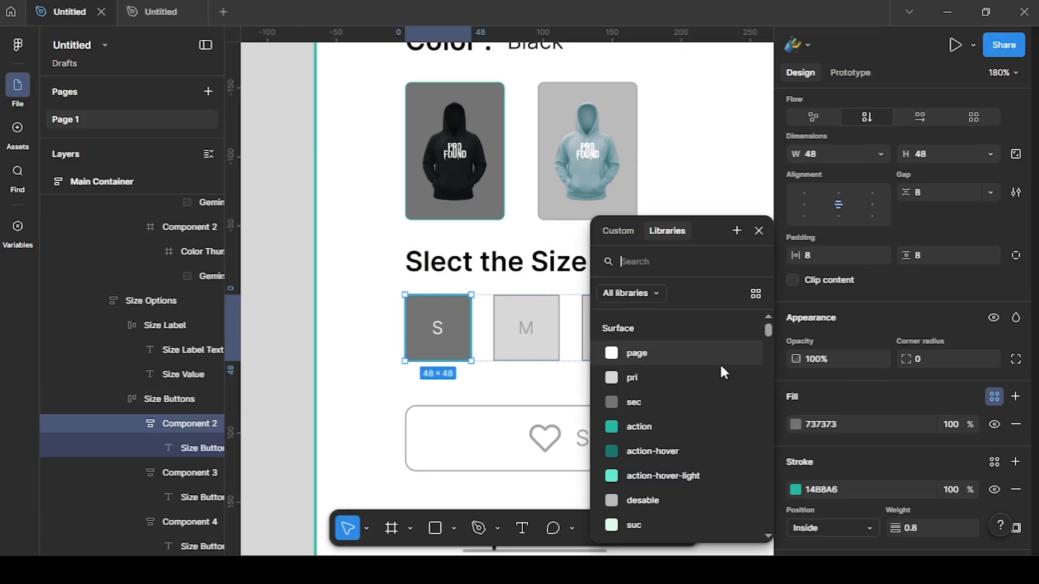
{"action": "left_click", "coordinate": [627, 398]}
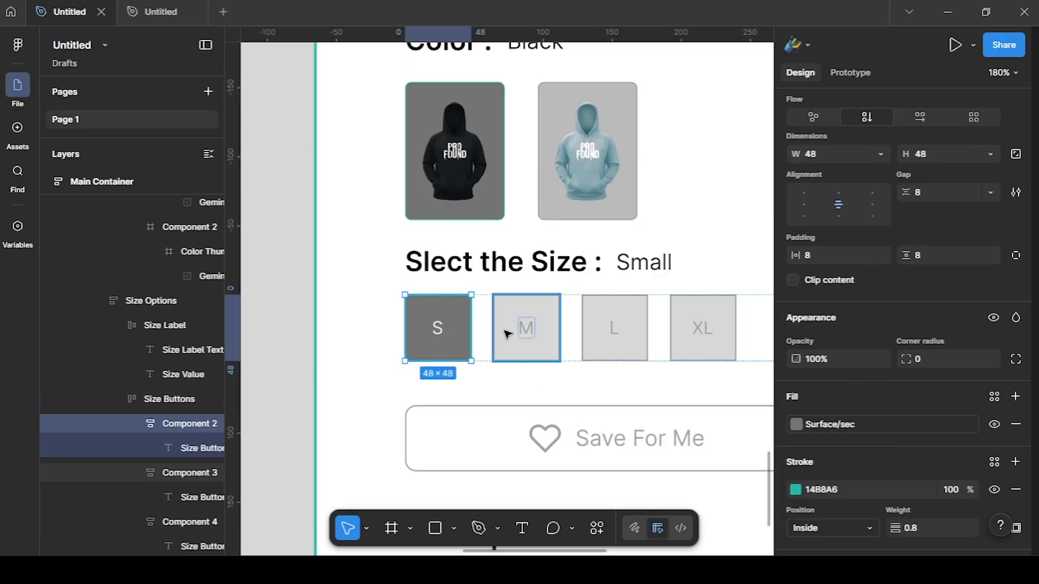
{"action": "scroll", "coordinate": [897, 439], "scroll_direction": "down", "scroll_amount": 3}
{"action": "left_click", "coordinate": [993, 385]}
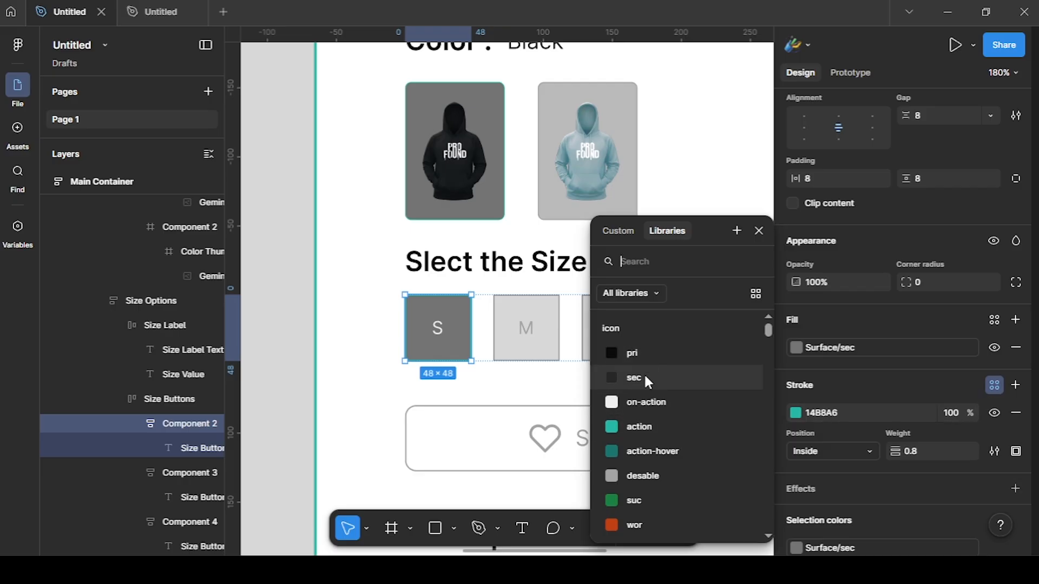
{"action": "left_click", "coordinate": [642, 426]}
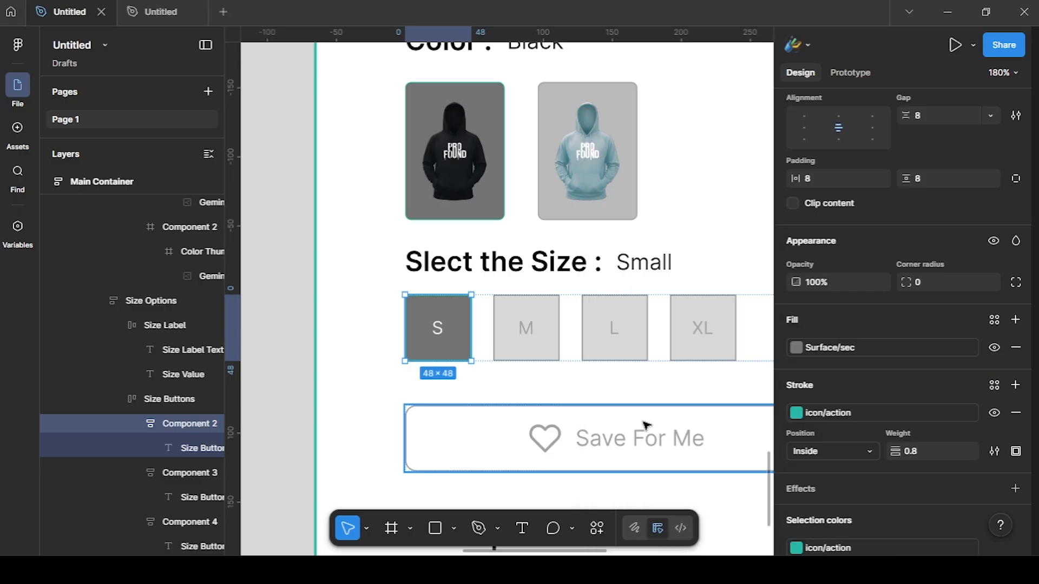
Apply the text/on-action variable to the fill of the letter S inside its size button.
{"action": "scroll", "coordinate": [432, 348], "scroll_direction": "up", "scroll_amount": 3}
{"action": "double_click", "coordinate": [434, 326]}
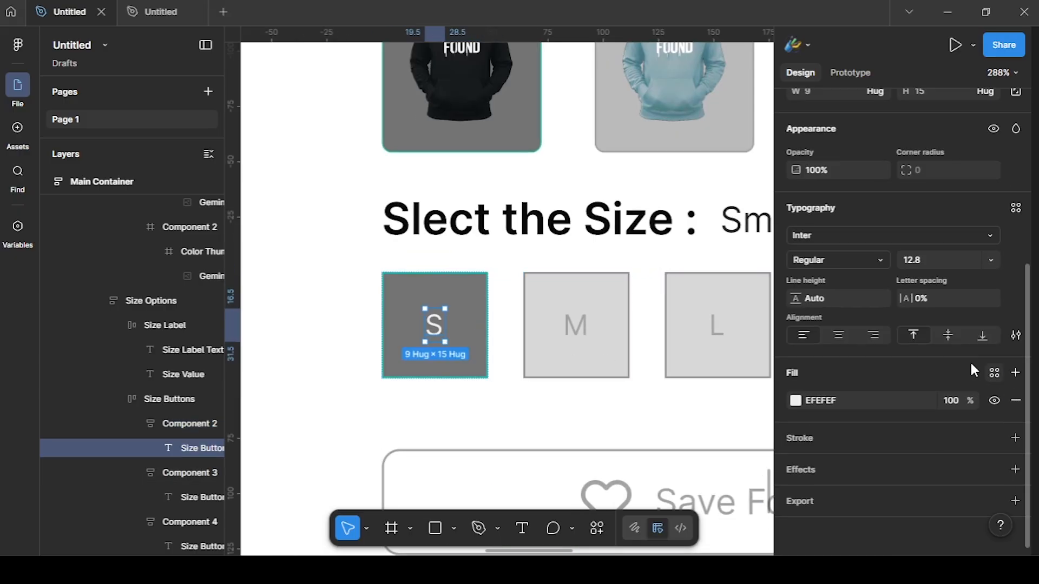
{"action": "left_click", "coordinate": [996, 400]}
{"action": "left_click", "coordinate": [629, 401]}
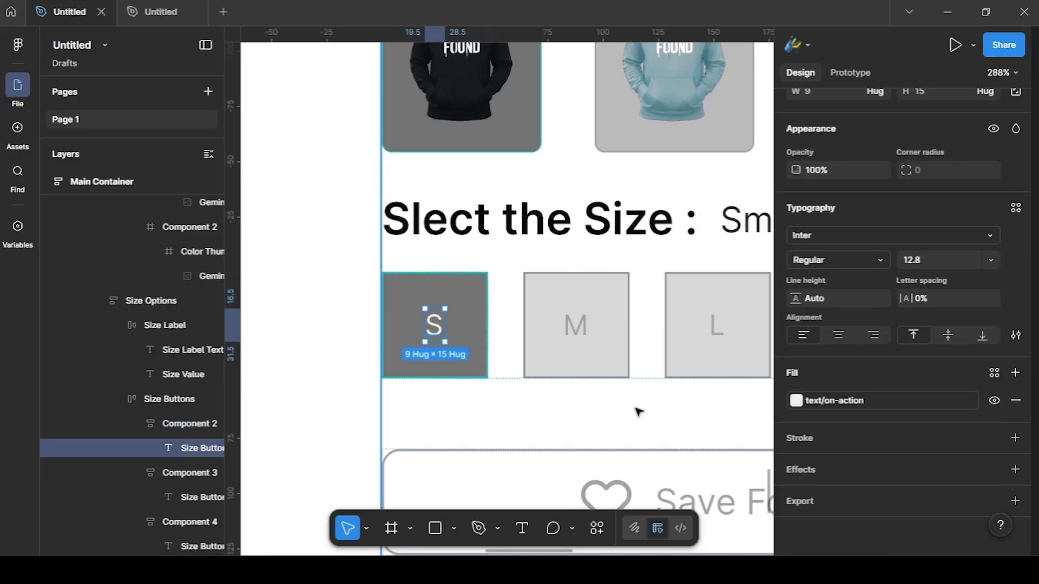
Select the M, L and XL size buttons together and apply the Surface/desable variable to their fill.
{"action": "left_click", "coordinate": [545, 377]}
{"action": "scroll", "coordinate": [498, 297], "scroll_direction": "down", "scroll_amount": 2}
{"action": "scroll", "coordinate": [498, 297], "scroll_direction": "right", "scroll_amount": 3}
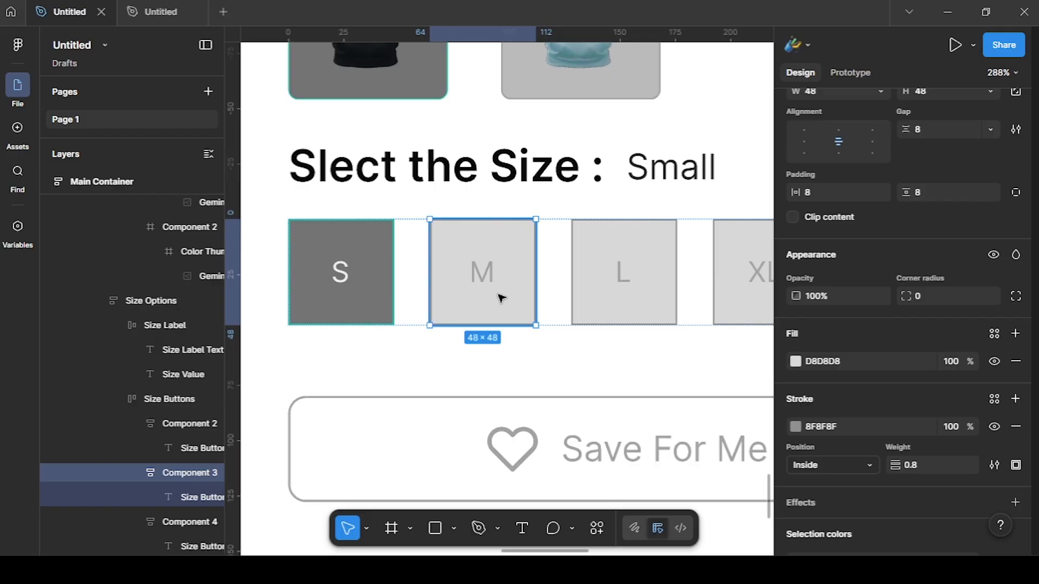
{"action": "left_click", "coordinate": [590, 253], "text": "shift"}
{"action": "left_click", "coordinate": [717, 256], "text": "shift"}
{"action": "scroll", "coordinate": [855, 324], "scroll_direction": "down", "scroll_amount": 3}
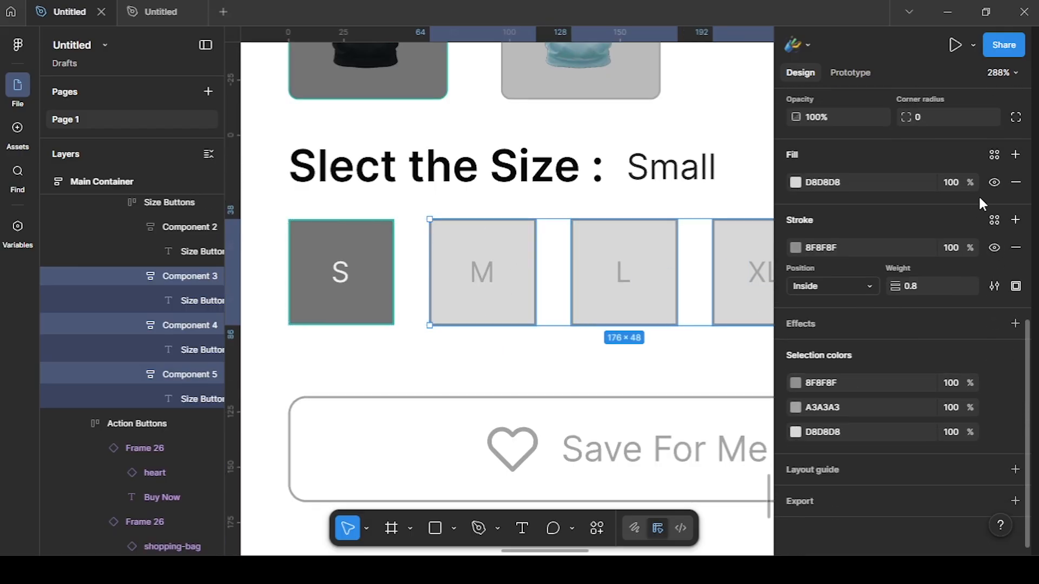
{"action": "left_click", "coordinate": [993, 159]}
{"action": "left_click", "coordinate": [641, 425]}
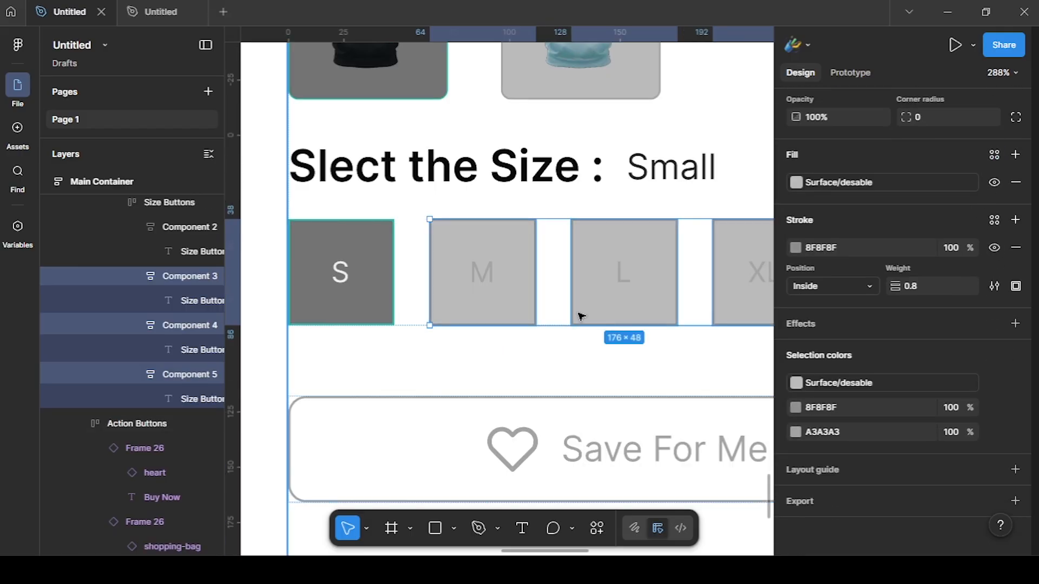
Select the letters M, L and XL inside their size buttons and apply the text/desable variable to their fill.
{"action": "double_click", "coordinate": [496, 276]}
{"action": "left_click", "coordinate": [634, 273], "text": "shift"}
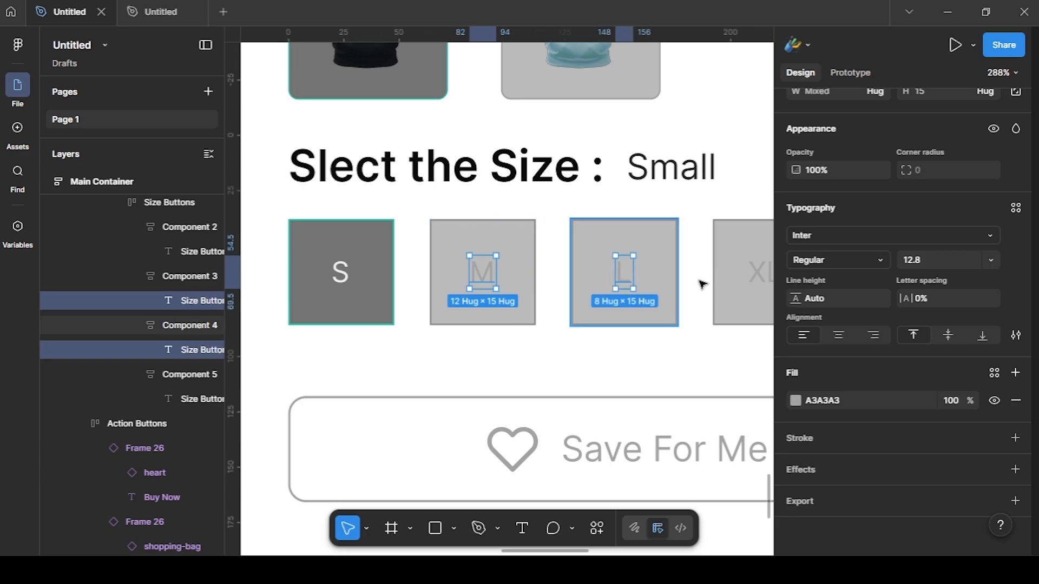
{"action": "left_click", "coordinate": [756, 277], "text": "shift"}
{"action": "scroll", "coordinate": [756, 277], "scroll_direction": "right", "scroll_amount": 5}
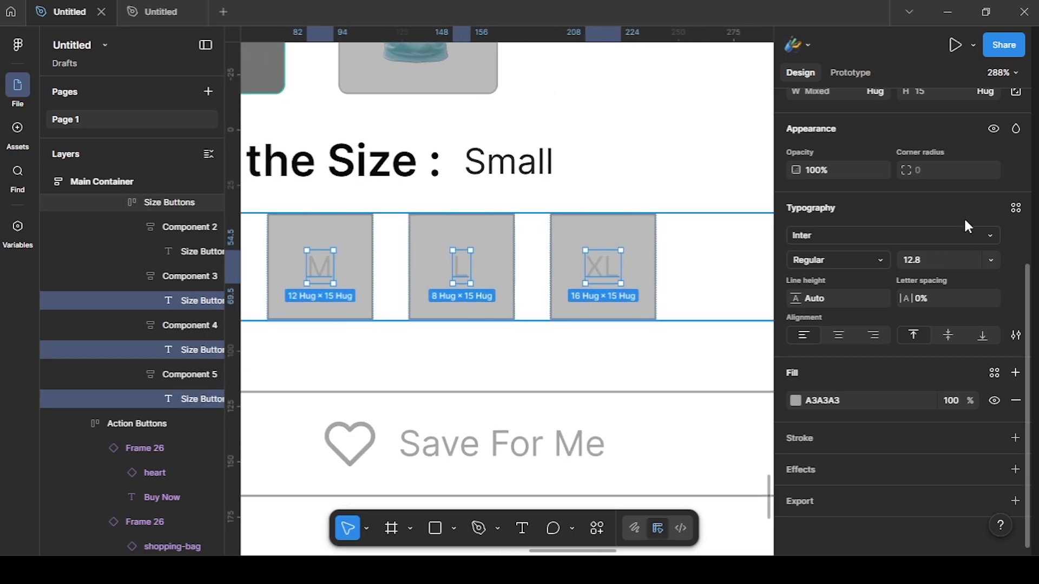
{"action": "left_click", "coordinate": [995, 373]}
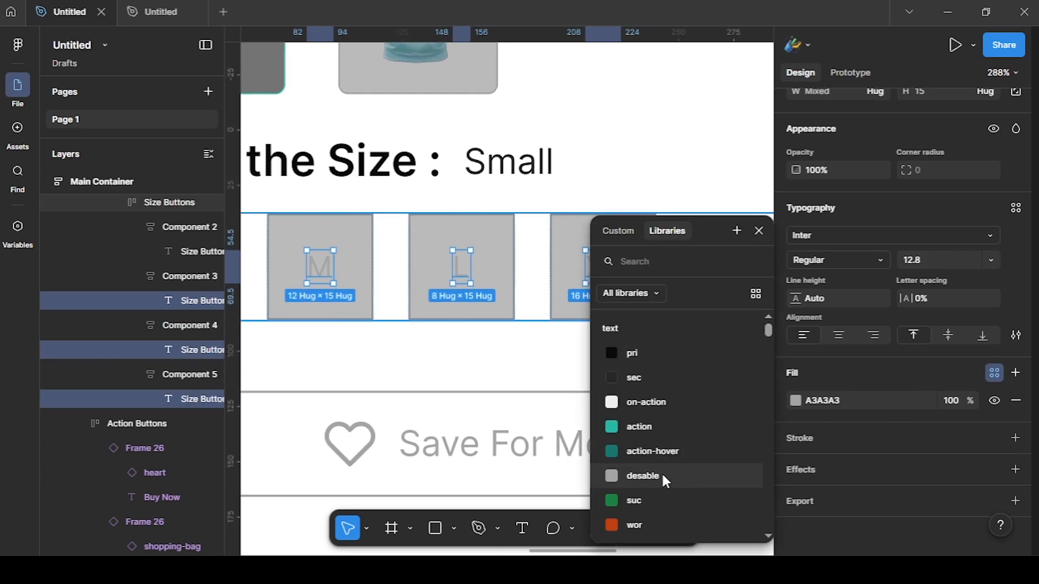
{"action": "left_click", "coordinate": [662, 473]}
{"action": "scroll", "coordinate": [655, 353], "scroll_direction": "left", "scroll_amount": 4}
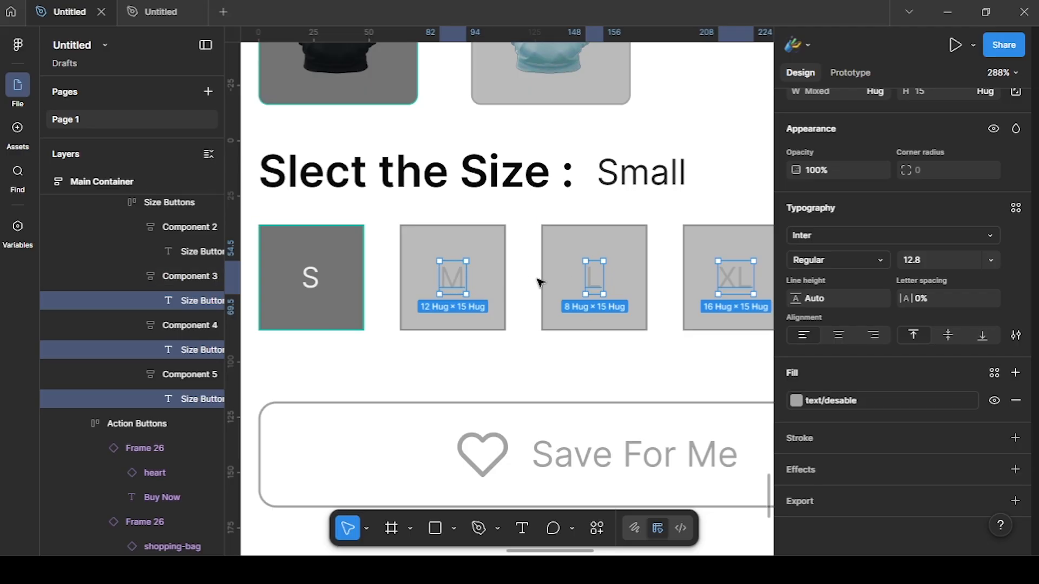
Set the light value of the text group's desable variable to nutral/500 in the Mapped / Semantics collection.
{"action": "left_click", "coordinate": [25, 239]}
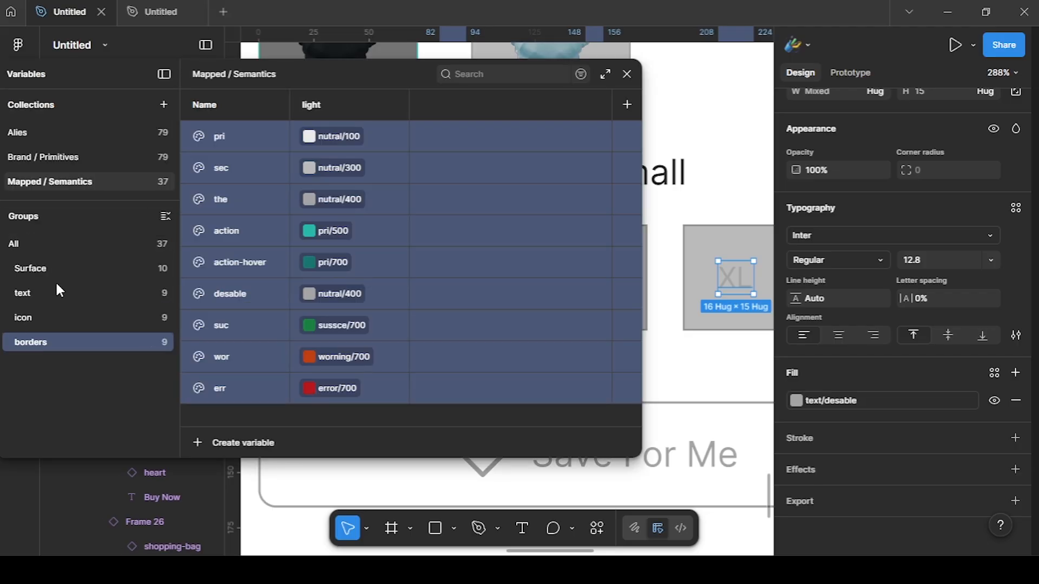
{"action": "left_click", "coordinate": [51, 297]}
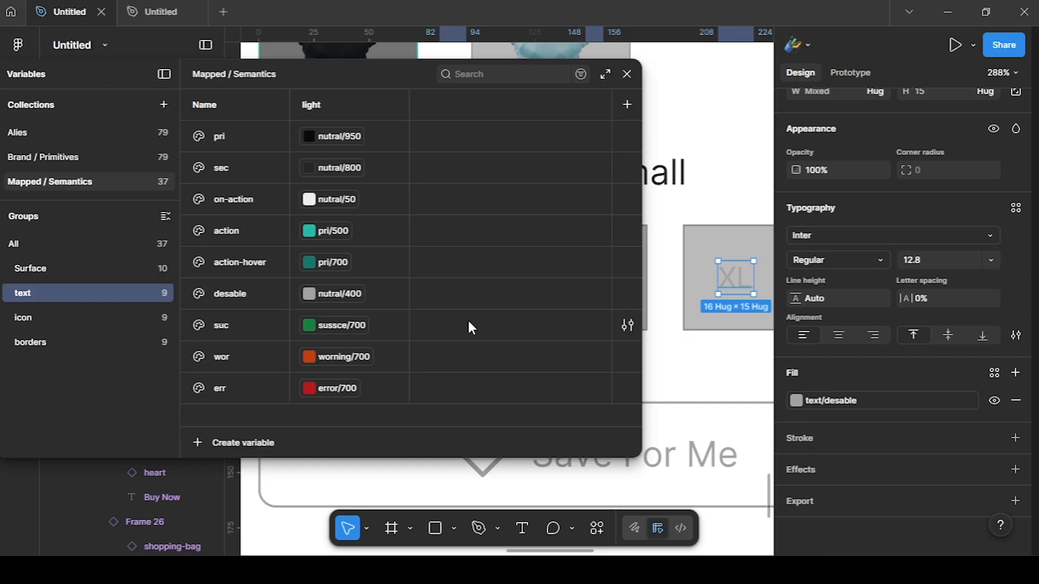
{"action": "left_click", "coordinate": [346, 294]}
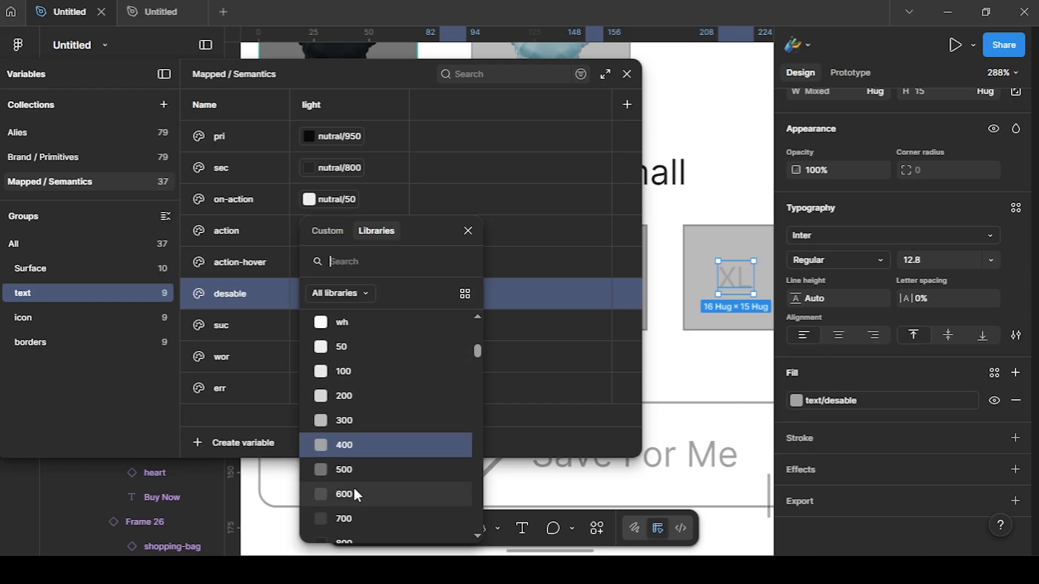
{"action": "left_click", "coordinate": [346, 396]}
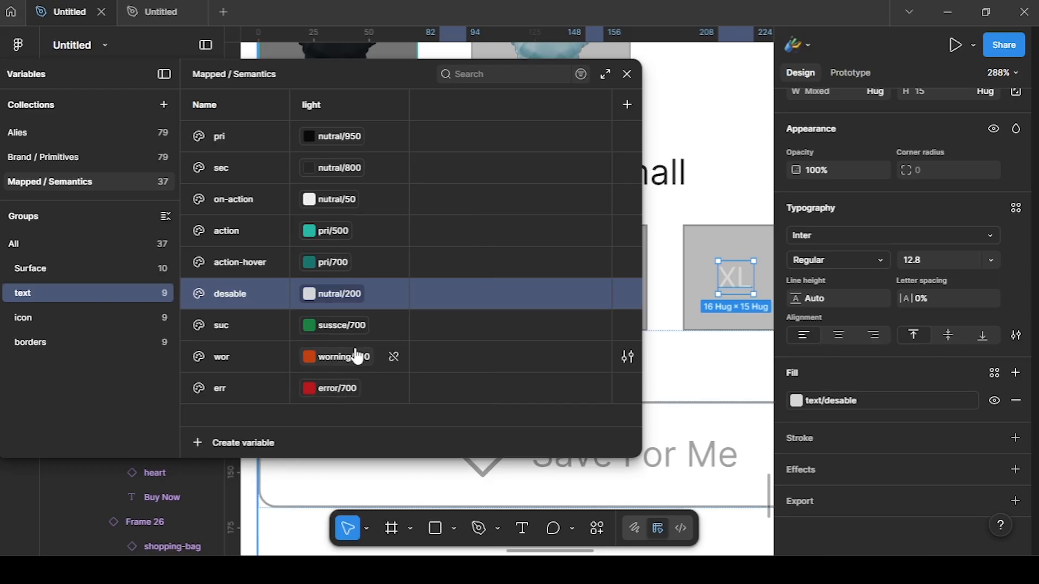
{"action": "left_click", "coordinate": [350, 296]}
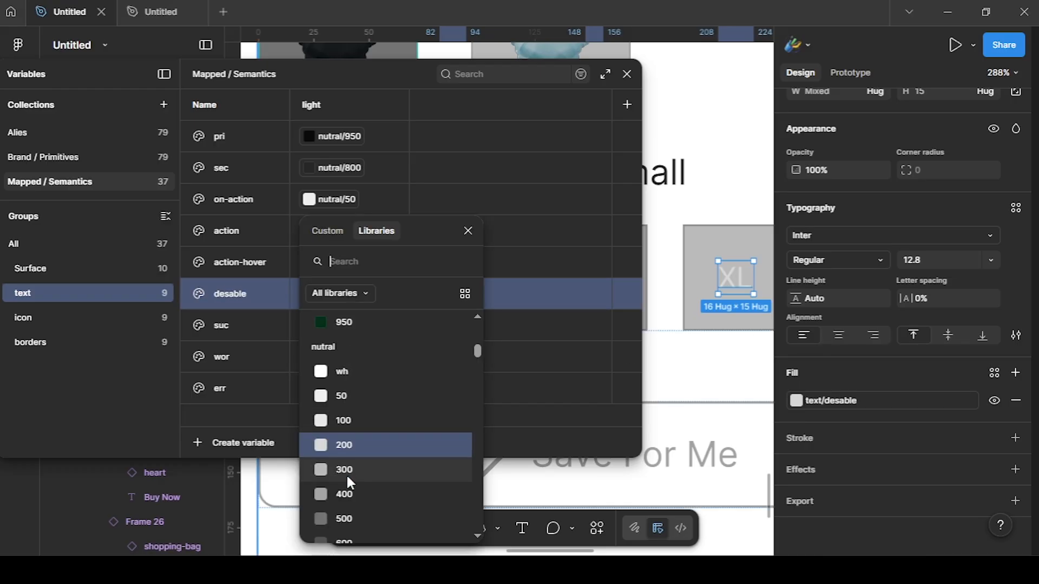
{"action": "left_click", "coordinate": [346, 508]}
{"action": "left_click", "coordinate": [628, 74]}
{"action": "left_click", "coordinate": [694, 115]}
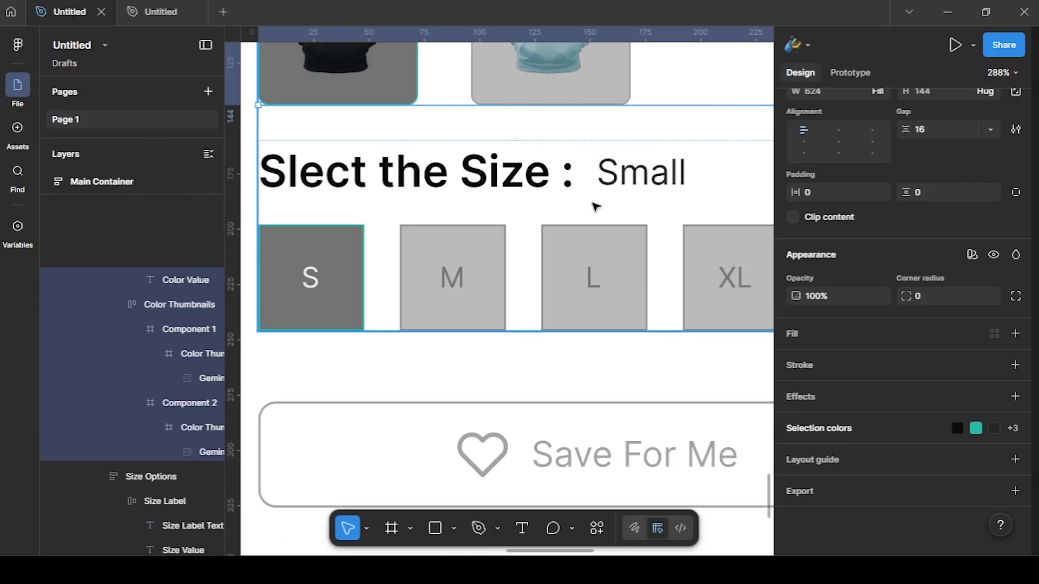
Select the M, L and XL size buttons together and apply the icon/desable variable to their stroke.
{"action": "left_click", "coordinate": [485, 238]}
{"action": "left_click", "coordinate": [594, 238], "text": "shift"}
{"action": "left_click", "coordinate": [691, 234], "text": "shift"}
{"action": "scroll", "coordinate": [886, 454], "scroll_direction": "down", "scroll_amount": 2}
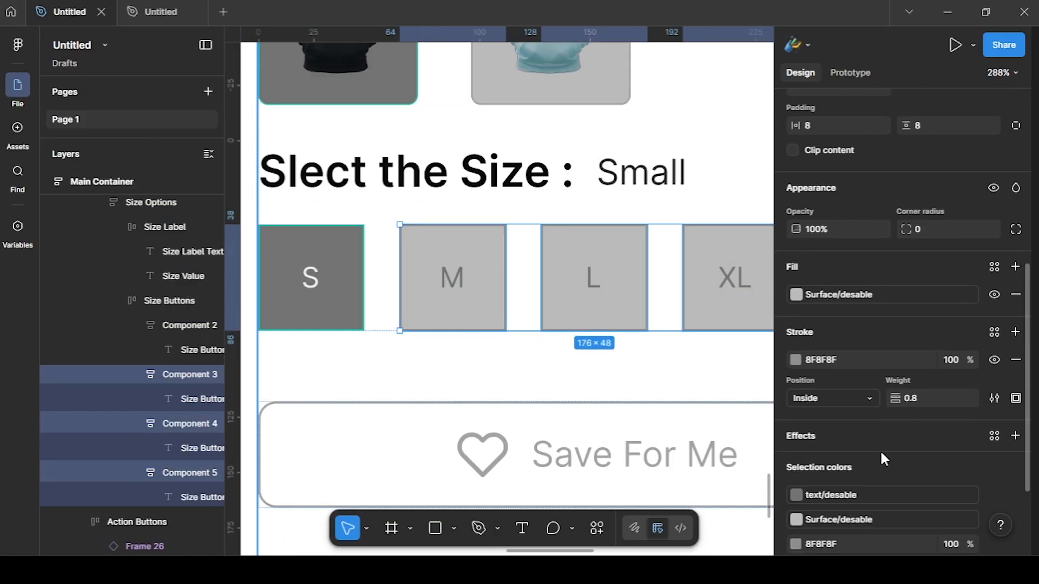
{"action": "left_click", "coordinate": [993, 361]}
{"action": "left_click", "coordinate": [652, 477]}
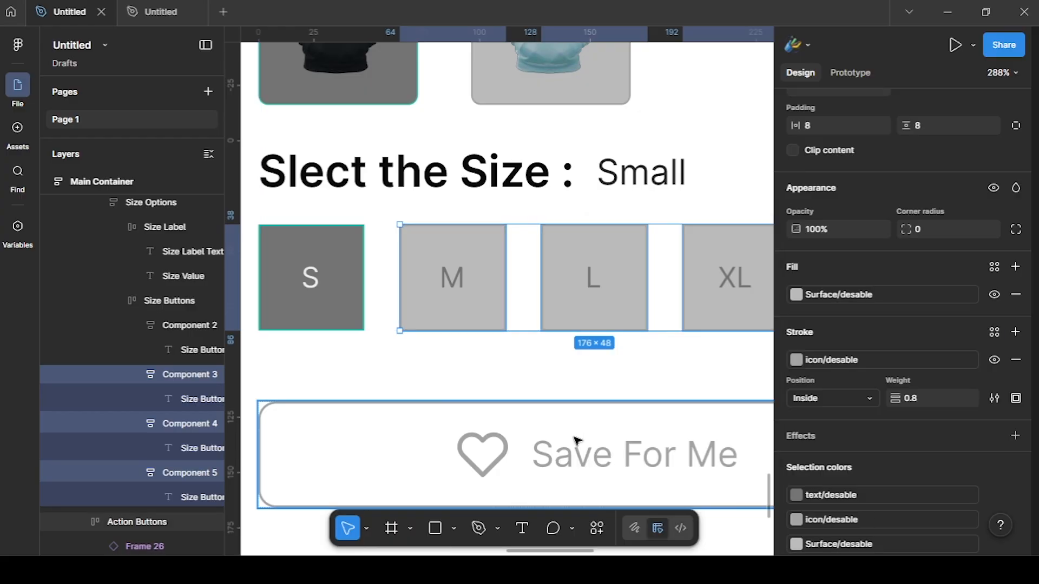
{"action": "left_click", "coordinate": [549, 374]}
Change the light value of the variable "the" in the borders group to a darker nutral shade.
{"action": "scroll", "coordinate": [583, 373], "scroll_direction": "down", "scroll_amount": 3}
{"action": "scroll", "coordinate": [578, 230], "scroll_direction": "right", "scroll_amount": 5}
{"action": "scroll", "coordinate": [577, 229], "scroll_direction": "down", "scroll_amount": 2}
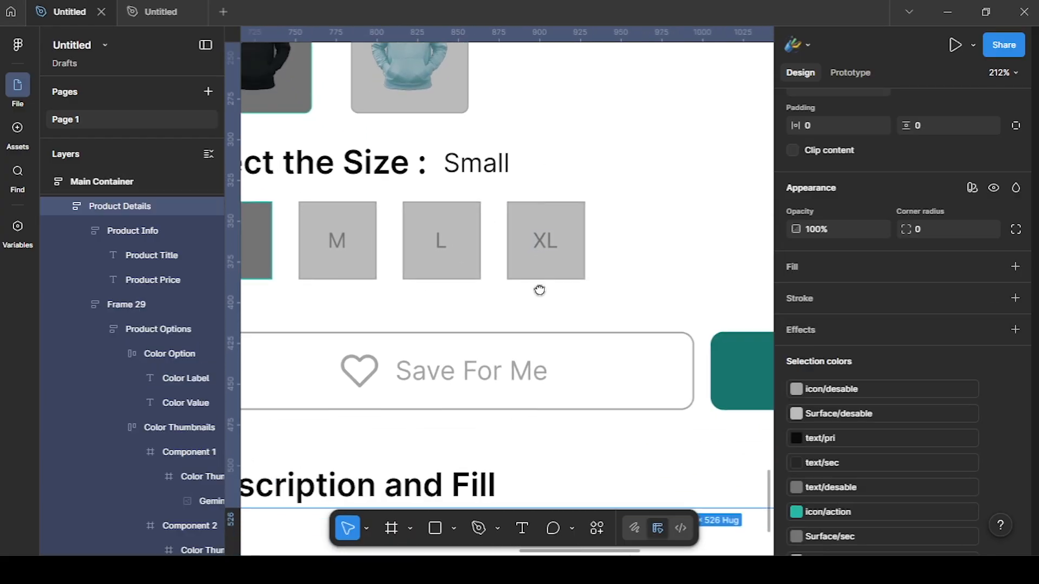
{"action": "left_click", "coordinate": [25, 236]}
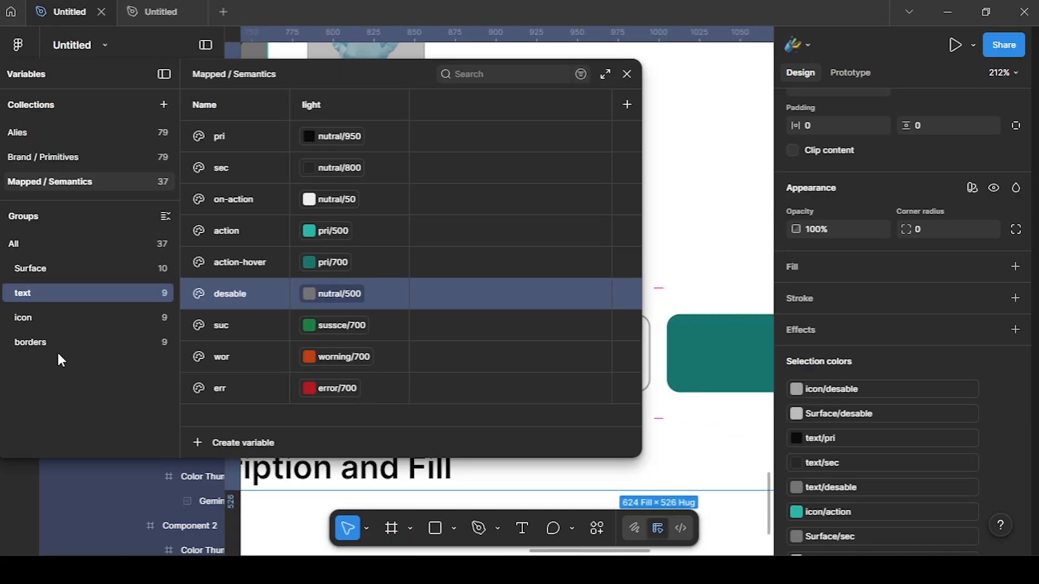
{"action": "left_click", "coordinate": [58, 349]}
{"action": "left_click", "coordinate": [338, 201]}
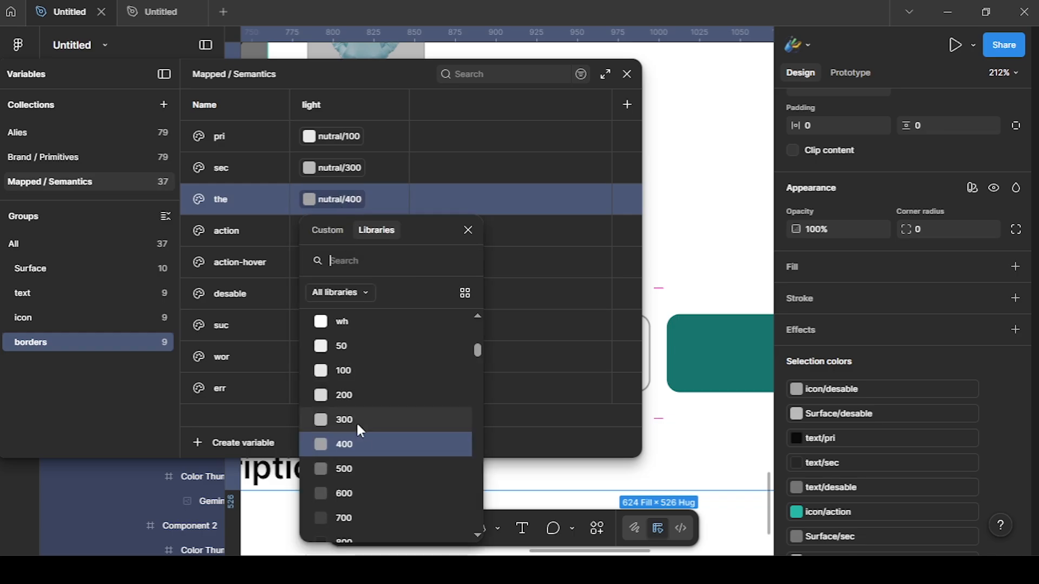
{"action": "left_click", "coordinate": [363, 483]}
{"action": "left_click", "coordinate": [627, 74]}
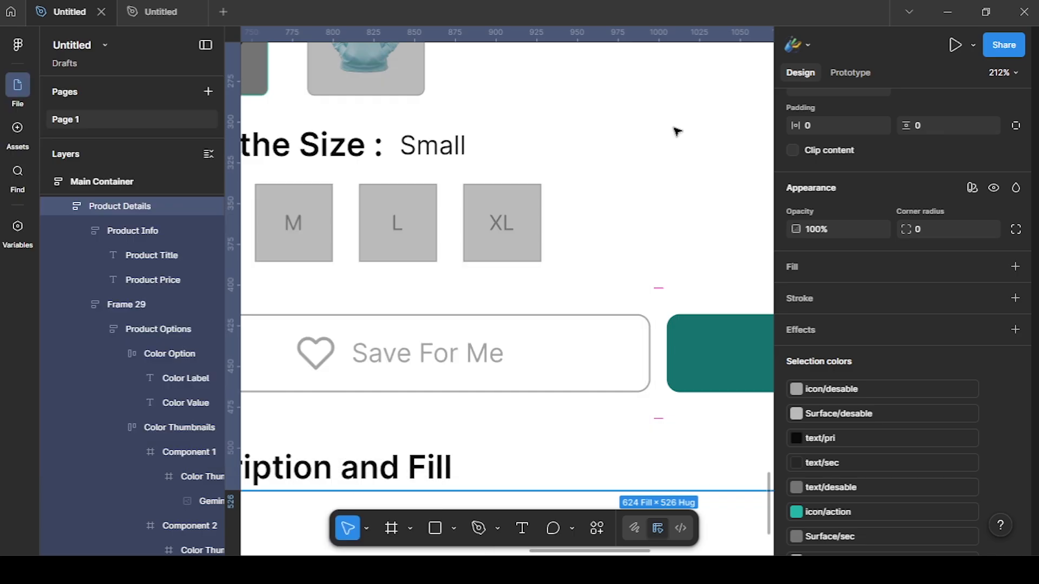
Apply the Surface/action variable to the fill of the Buy Now button.
{"action": "key", "text": "shift+0"}
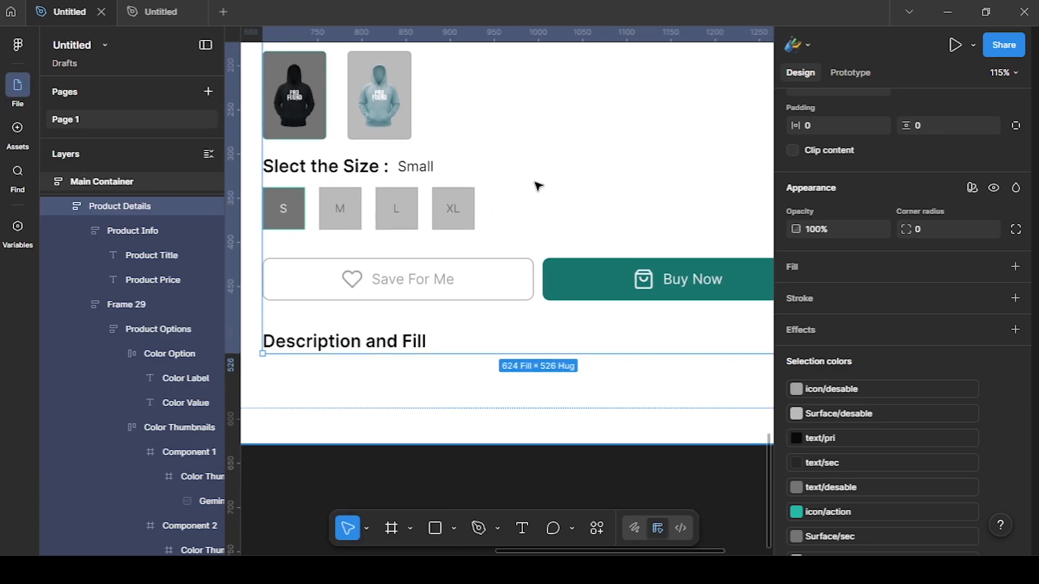
{"action": "scroll", "coordinate": [487, 274], "scroll_direction": "up", "scroll_amount": 3}
{"action": "left_click", "coordinate": [447, 286]}
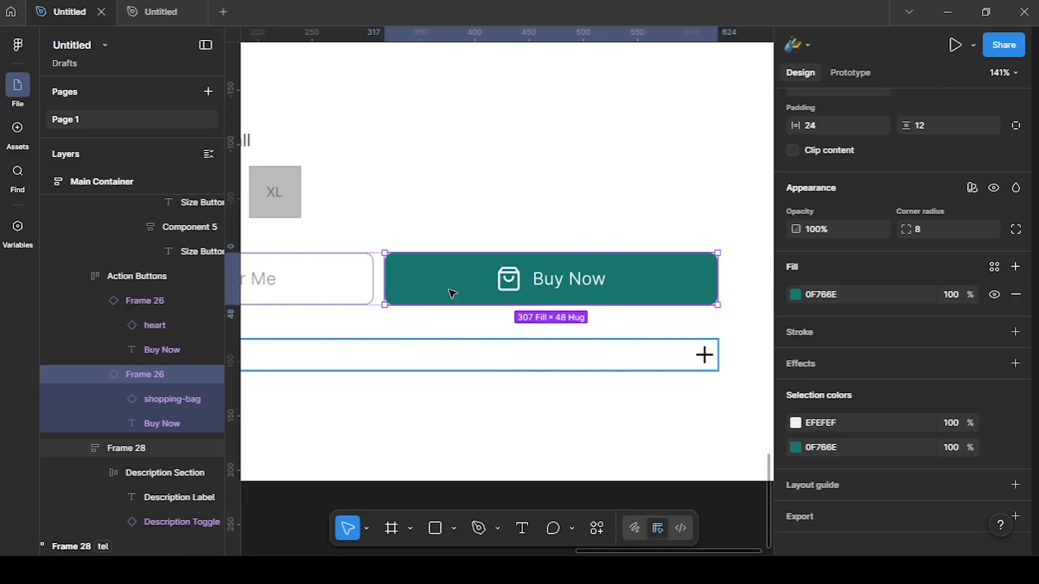
{"action": "left_click", "coordinate": [994, 266]}
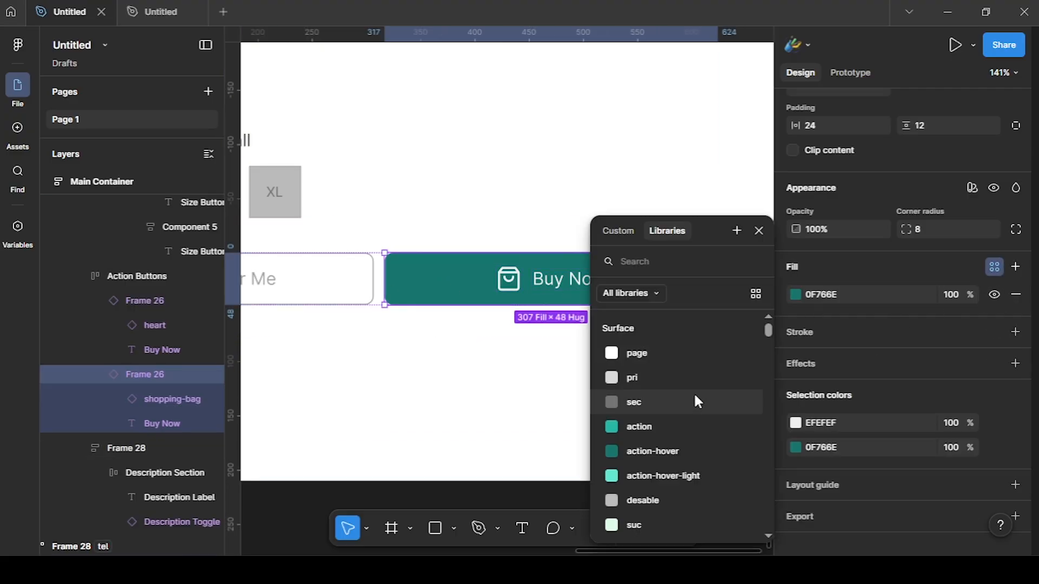
{"action": "left_click", "coordinate": [677, 426]}
Apply text/on-action to the Buy Now label's fill and icon/on-action to the color of its shopping-bag icon.
{"action": "left_click", "coordinate": [594, 278]}
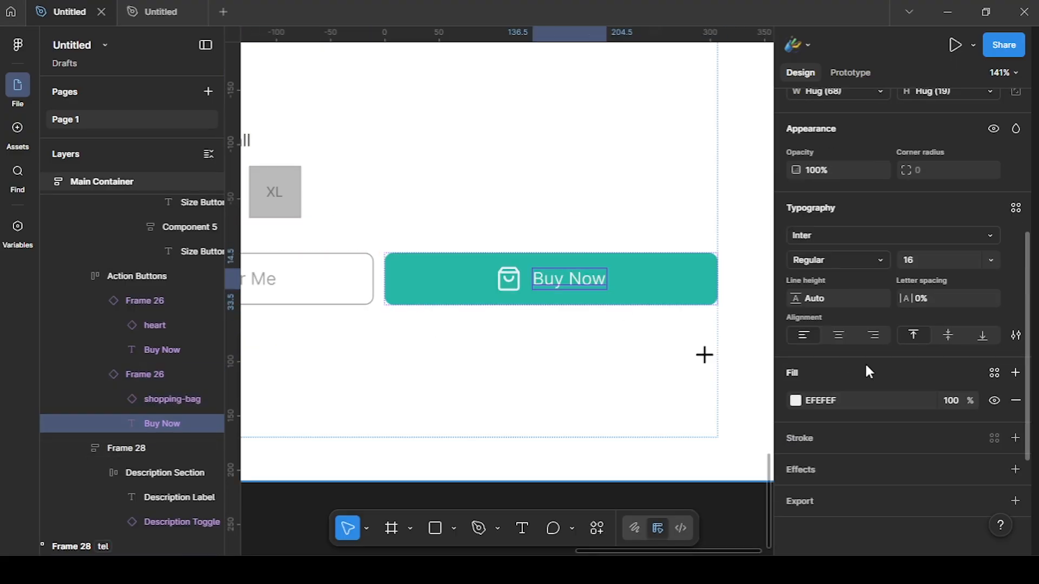
{"action": "left_click", "coordinate": [994, 372]}
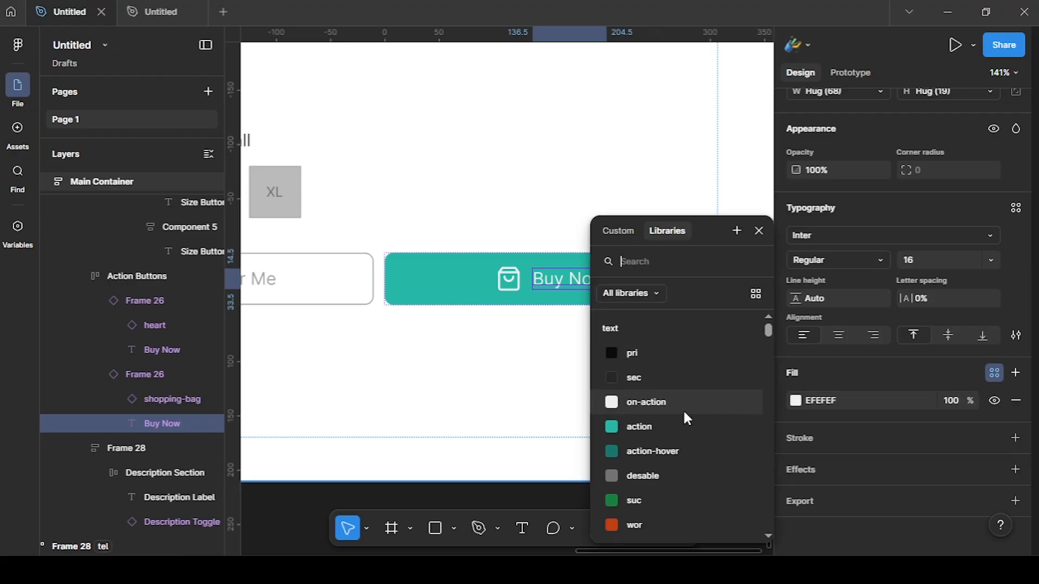
{"action": "left_click", "coordinate": [682, 403]}
{"action": "left_click", "coordinate": [512, 283]}
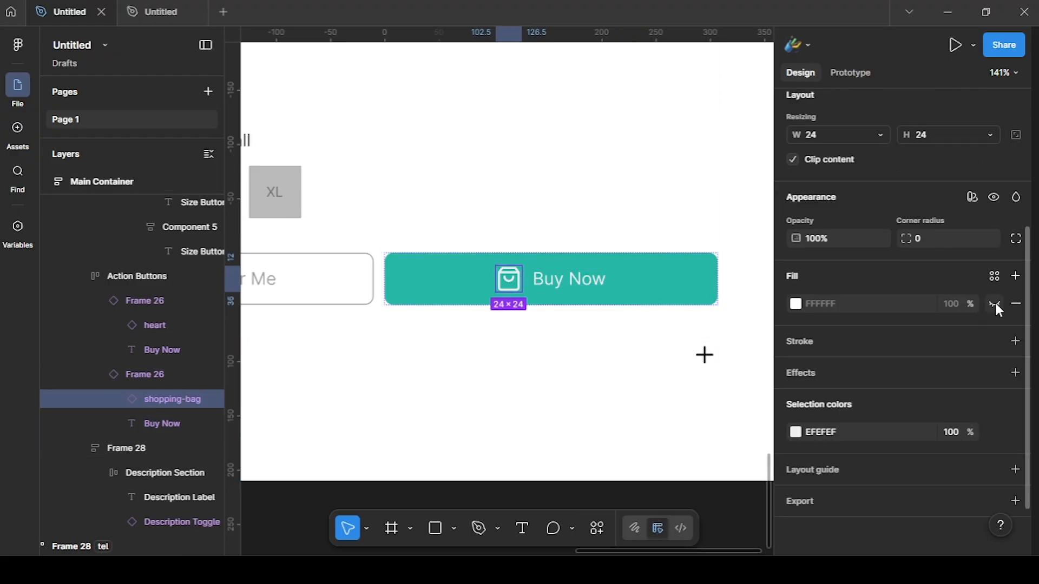
{"action": "left_click", "coordinate": [994, 431]}
{"action": "left_click", "coordinate": [661, 408]}
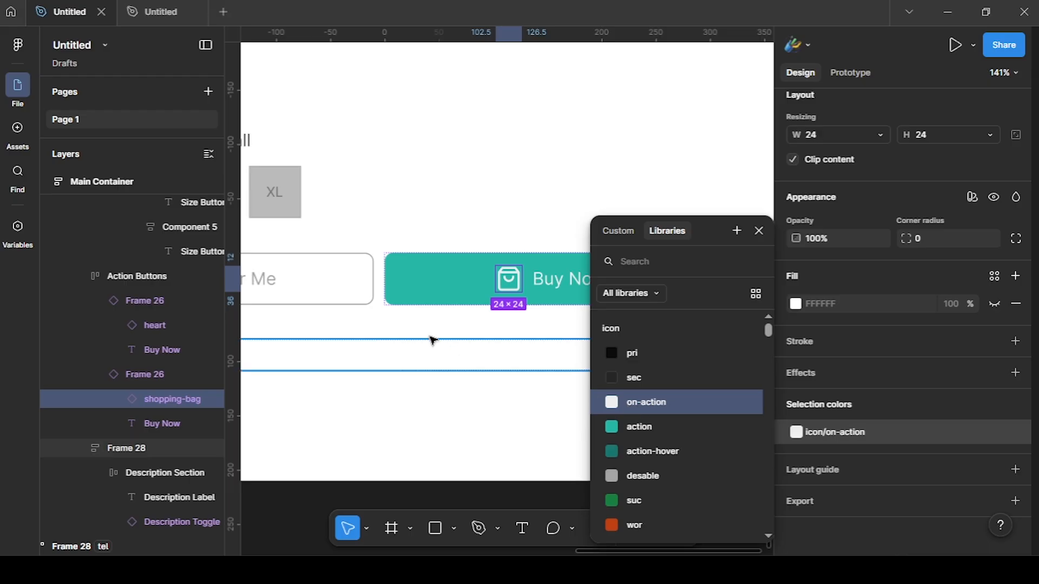
Select the Save For Me button and apply the desable variable to its stroke.
{"action": "scroll", "coordinate": [444, 342], "scroll_direction": "left", "scroll_amount": 3}
{"action": "left_click", "coordinate": [457, 346]}
{"action": "left_click", "coordinate": [460, 301]}
{"action": "double_click", "coordinate": [461, 300]}
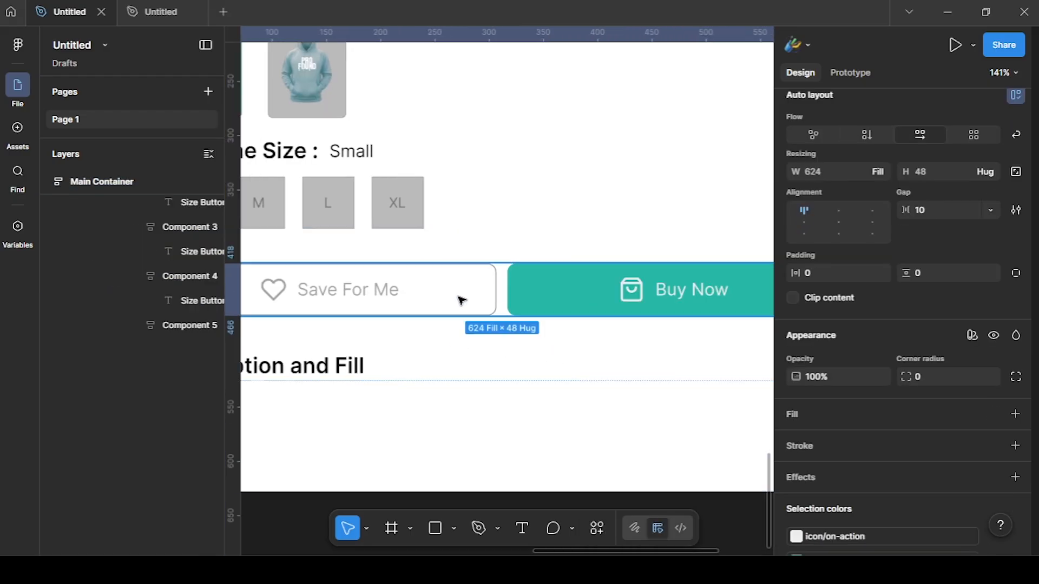
{"action": "double_click", "coordinate": [461, 301]}
{"action": "scroll", "coordinate": [939, 433], "scroll_direction": "down", "scroll_amount": 3}
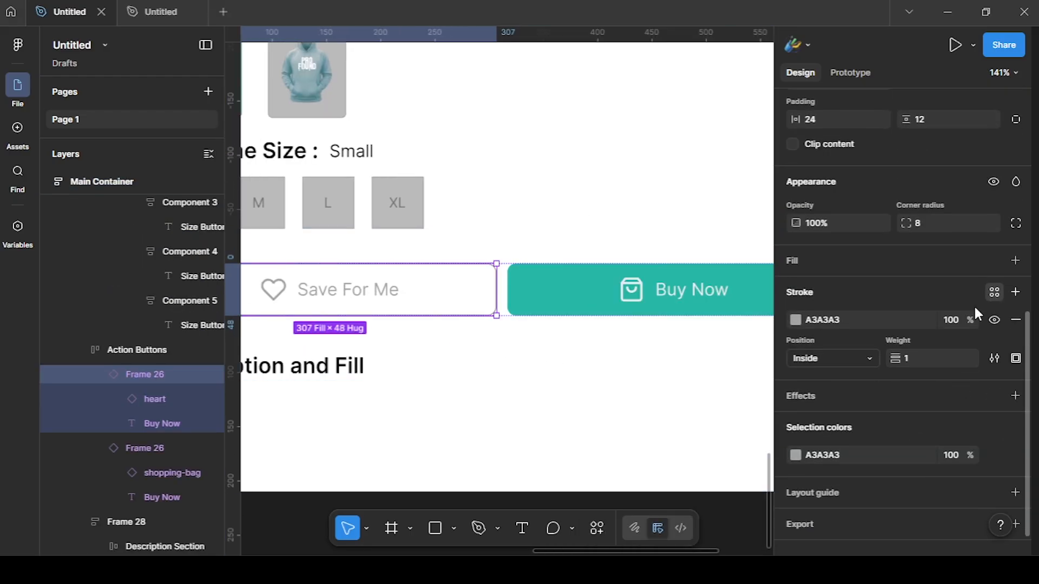
{"action": "left_click", "coordinate": [993, 293]}
{"action": "left_click", "coordinate": [643, 477]}
Apply text/desable to the Save For Me label's fill and icon/desable to the color of its heart icon.
{"action": "double_click", "coordinate": [349, 290]}
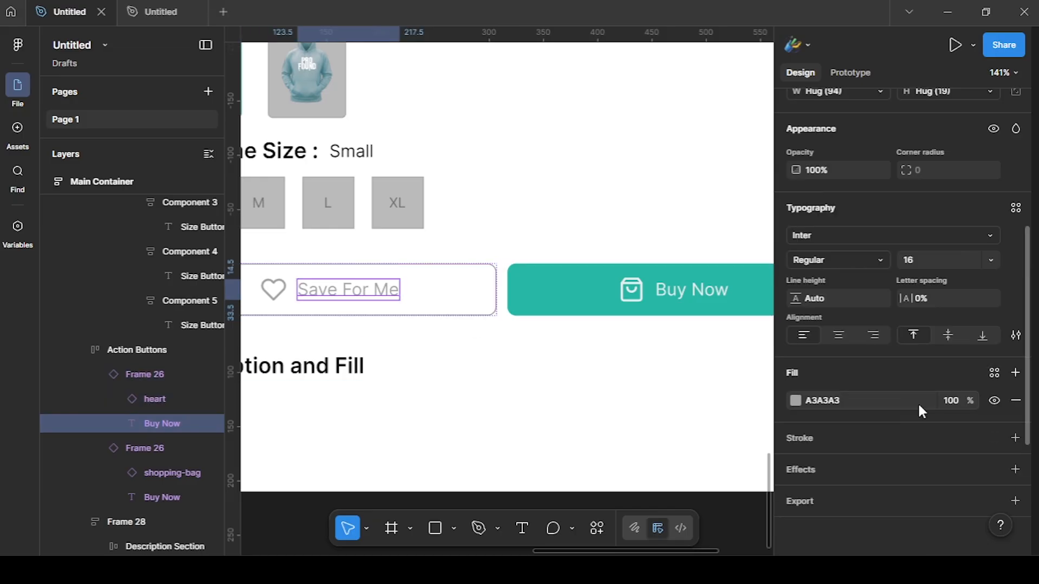
{"action": "left_click", "coordinate": [994, 373]}
{"action": "left_click", "coordinate": [644, 477]}
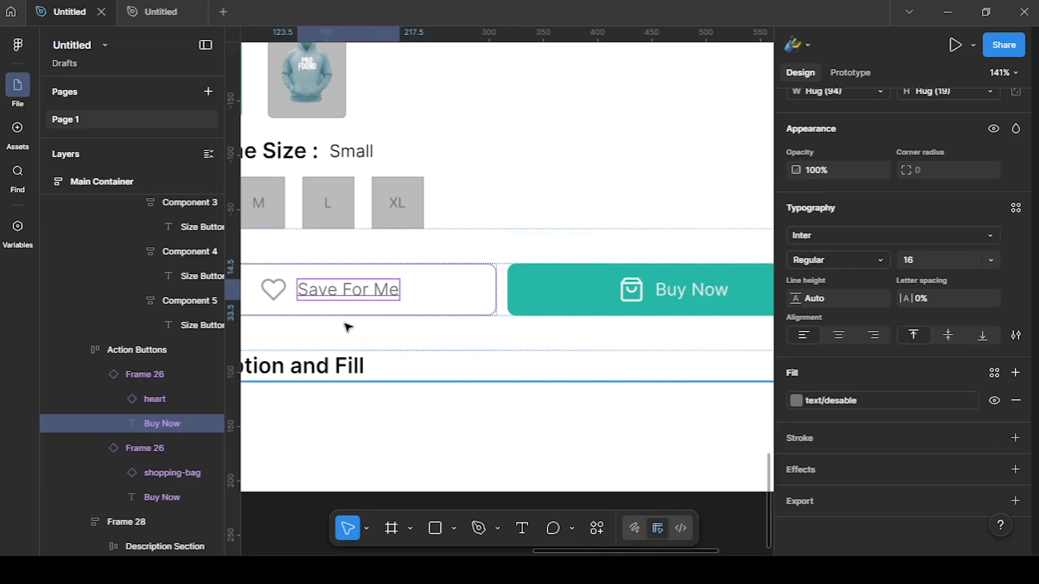
{"action": "left_click", "coordinate": [260, 291]}
{"action": "left_click", "coordinate": [263, 290]}
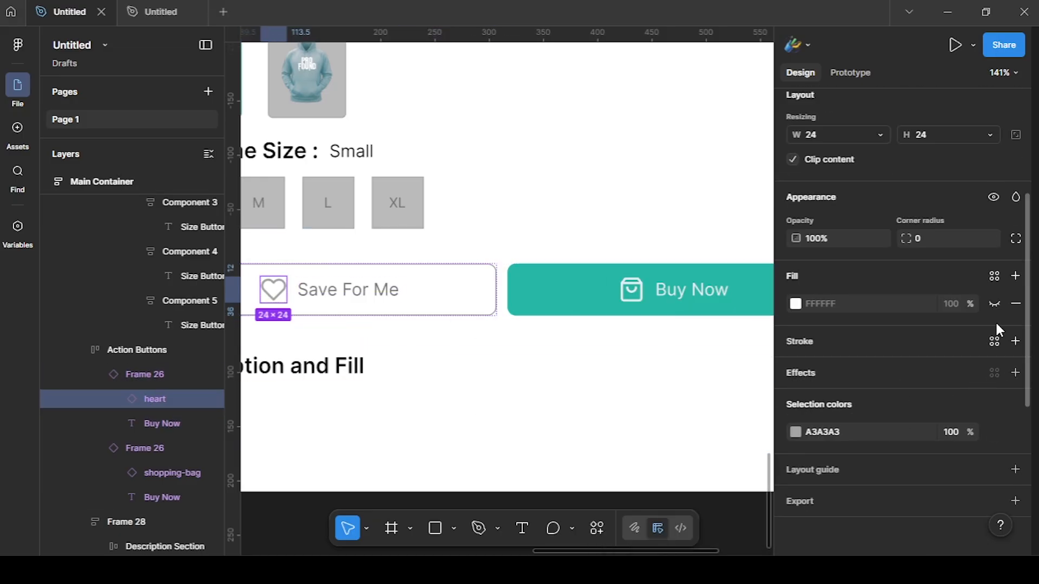
{"action": "left_click", "coordinate": [993, 432]}
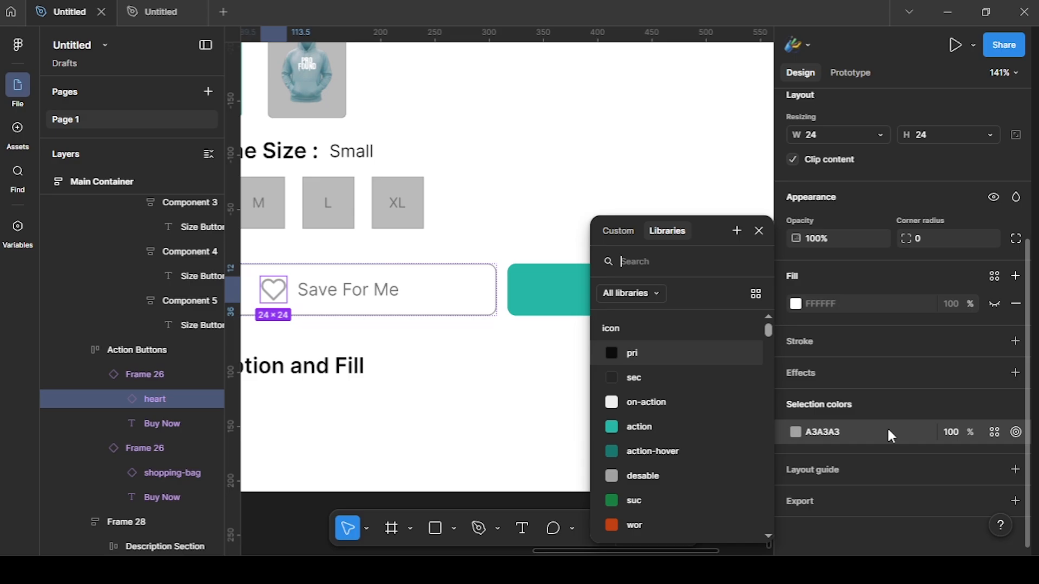
{"action": "left_click", "coordinate": [683, 475]}
Apply the text/pri variable to the fill of the "Description and Fill" label.
{"action": "left_click", "coordinate": [480, 379]}
{"action": "scroll", "coordinate": [480, 378], "scroll_direction": "down", "scroll_amount": 4}
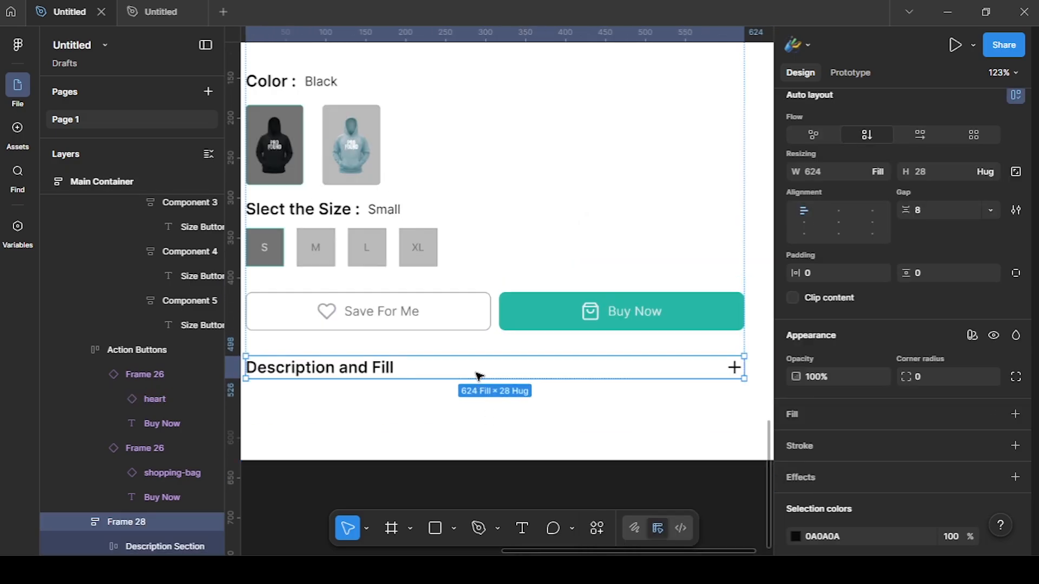
{"action": "left_click", "coordinate": [382, 333], "text": "ctrl"}
{"action": "left_click", "coordinate": [994, 391]}
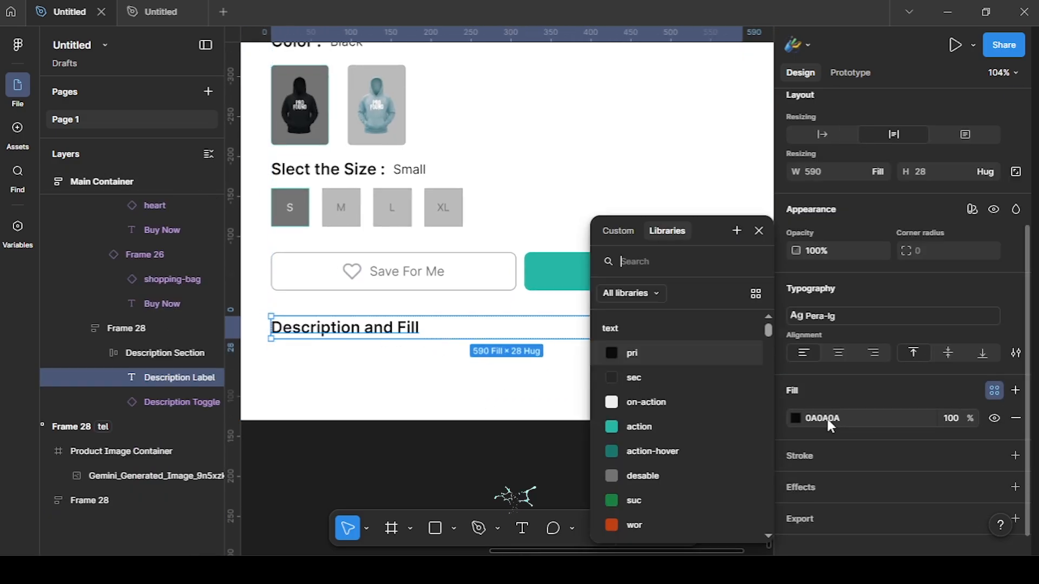
{"action": "left_click", "coordinate": [632, 357]}
Apply the icon/pri variable to the plus icon of the description section and clear the selection.
{"action": "left_click", "coordinate": [758, 327]}
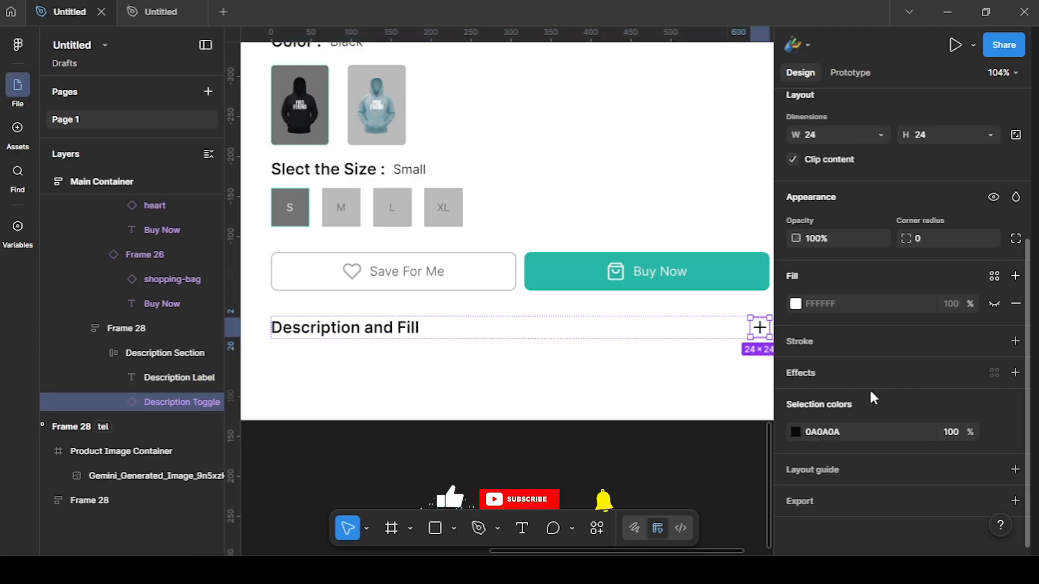
{"action": "left_click", "coordinate": [994, 432]}
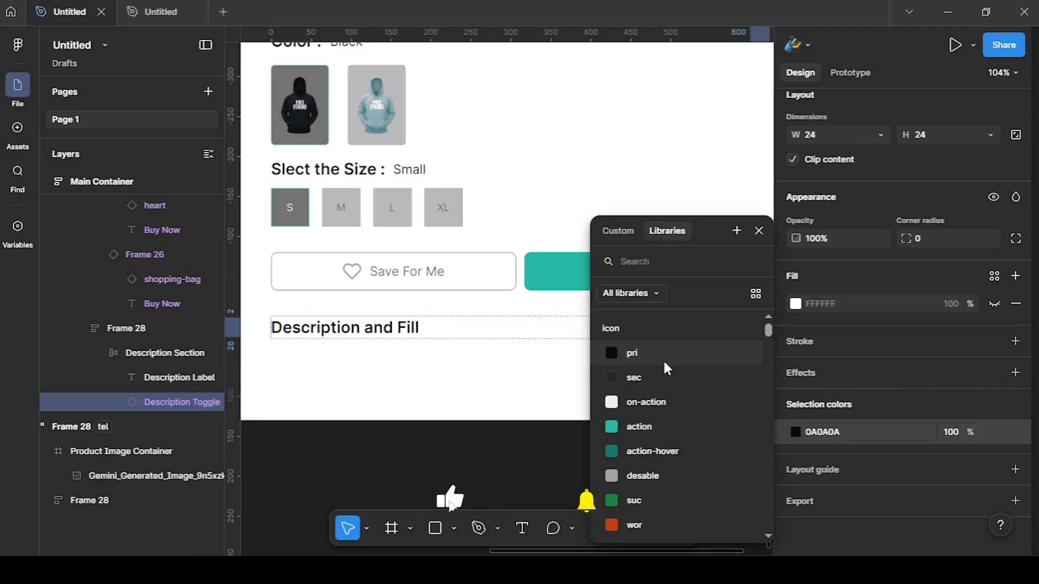
{"action": "left_click", "coordinate": [647, 355]}
{"action": "left_click", "coordinate": [515, 469]}
{"action": "scroll", "coordinate": [514, 459], "scroll_direction": "down", "scroll_amount": 5}
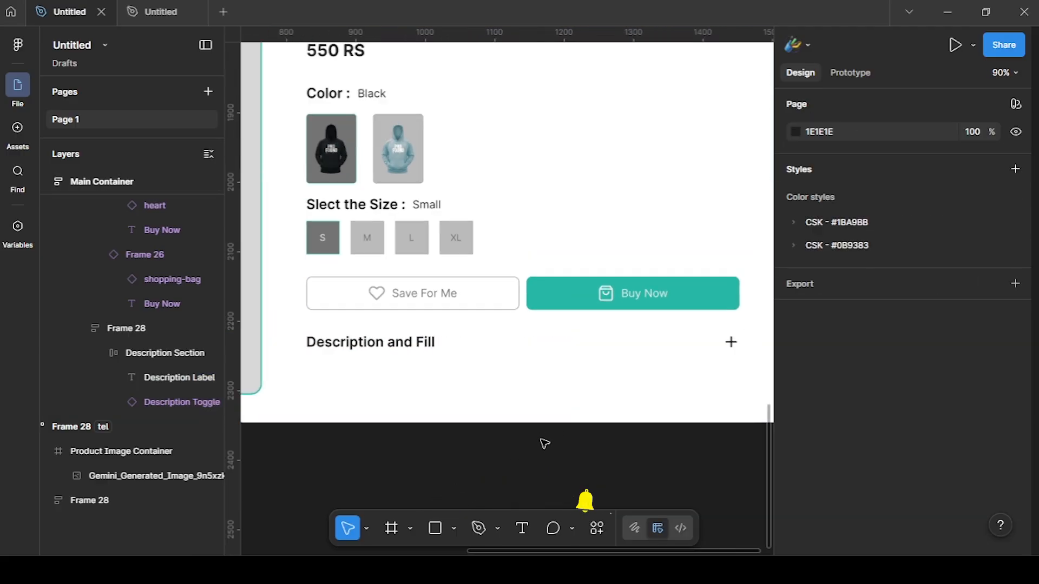
{"action": "left_click_drag", "start_coordinate": [469, 444], "coordinate": [623, 449]}
{"action": "scroll", "coordinate": [626, 449], "scroll_direction": "down", "scroll_amount": 3}
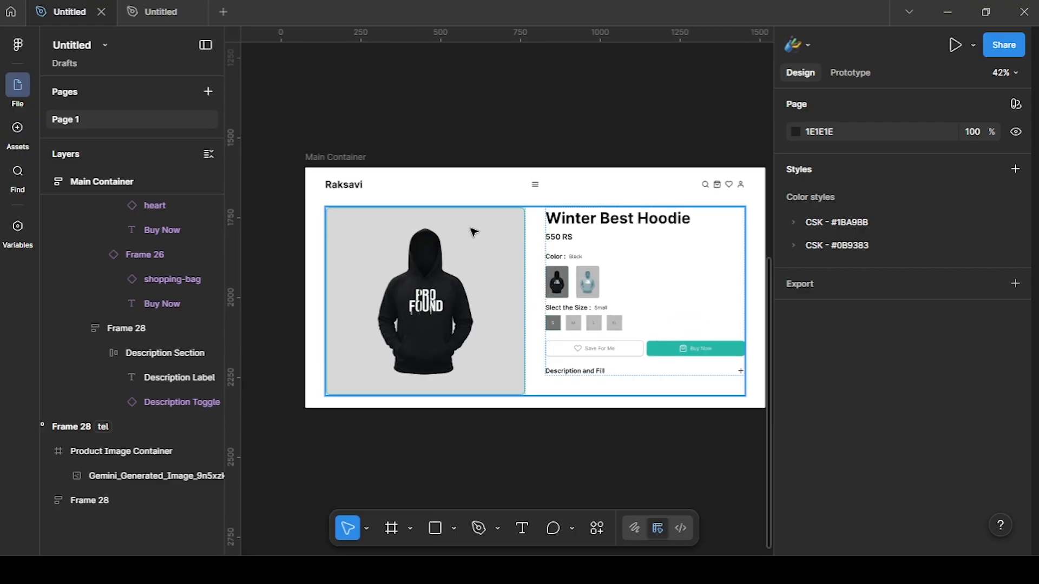
Review the Main Container's fill and its full list of selection colors, and clear the selection.
{"action": "left_click", "coordinate": [346, 157]}
{"action": "scroll", "coordinate": [847, 354], "scroll_direction": "down", "scroll_amount": 5}
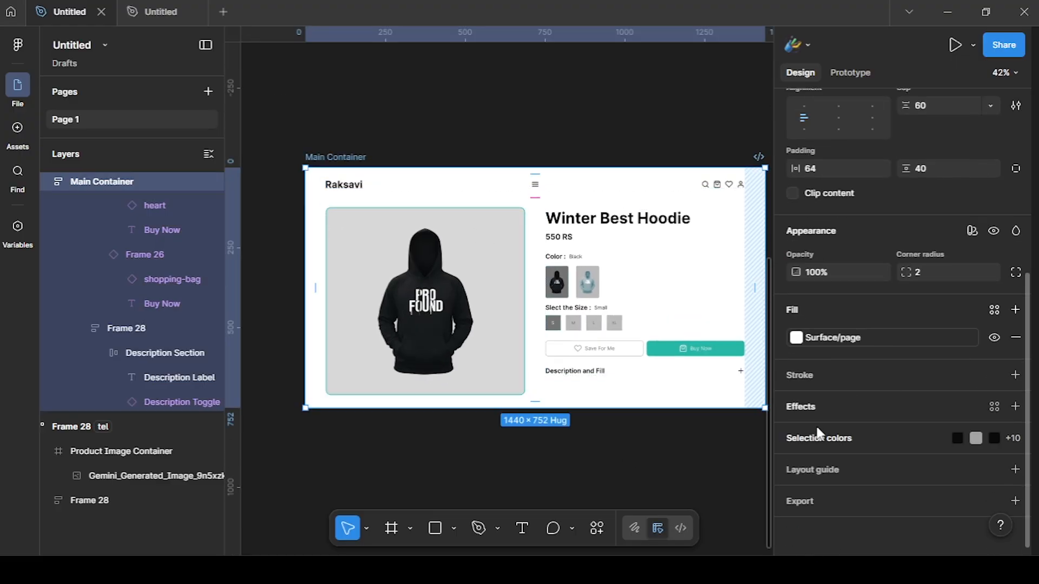
{"action": "scroll", "coordinate": [852, 357], "scroll_direction": "down", "scroll_amount": 4}
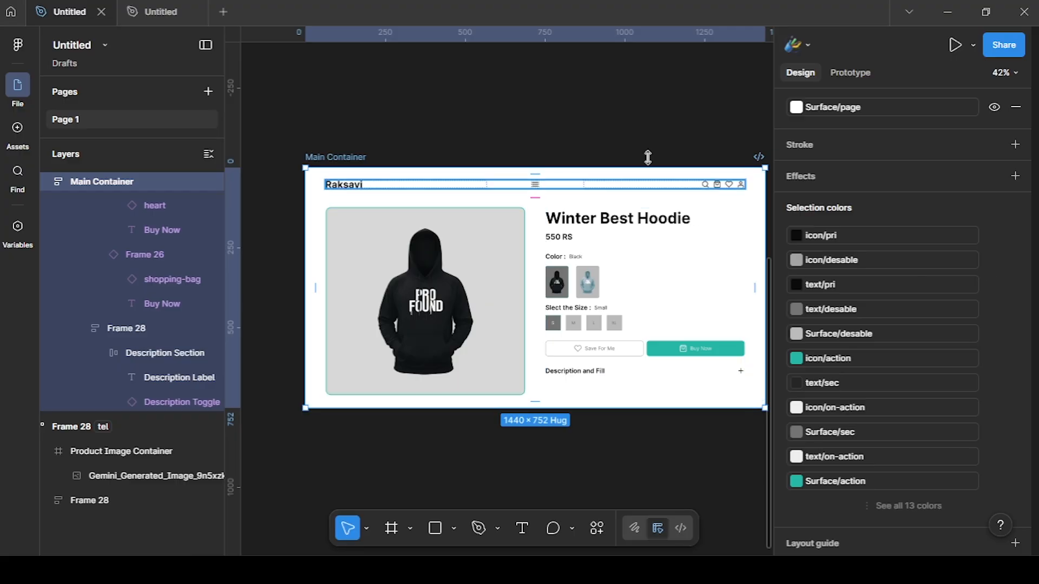
{"action": "left_click", "coordinate": [610, 128]}
{"action": "left_click_drag", "start_coordinate": [554, 137], "coordinate": [531, 133]}
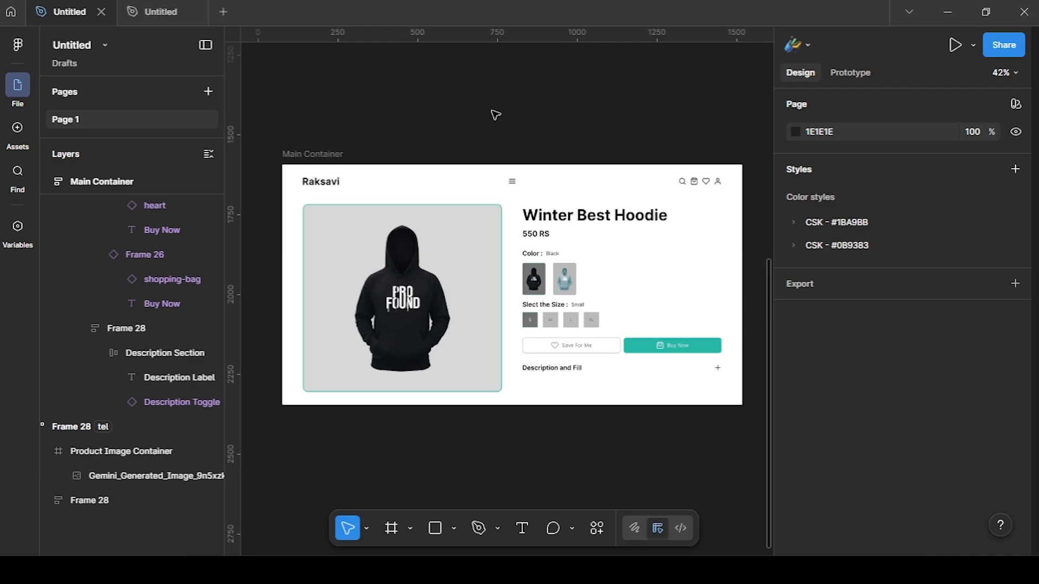
Show all variables of the Mapped / Semantics collection and add a second mode named "drak".
{"action": "left_click", "coordinate": [16, 229]}
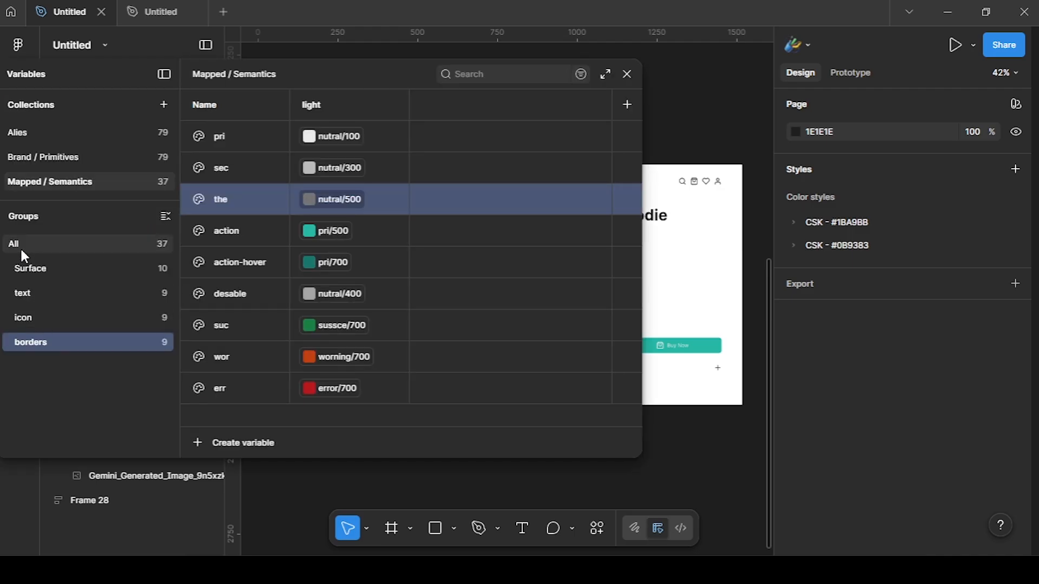
{"action": "left_click", "coordinate": [49, 245]}
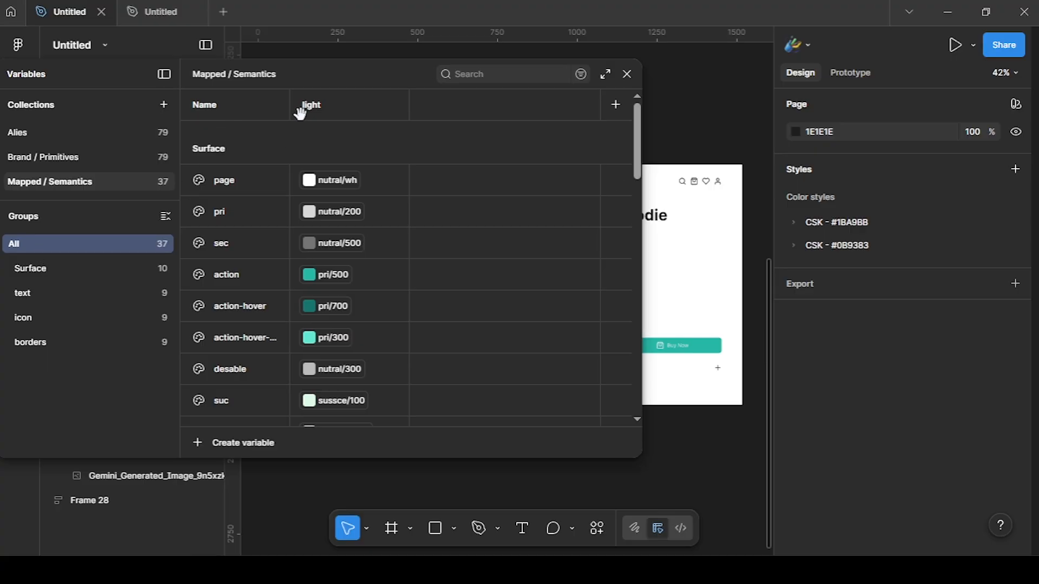
{"action": "left_click", "coordinate": [621, 106]}
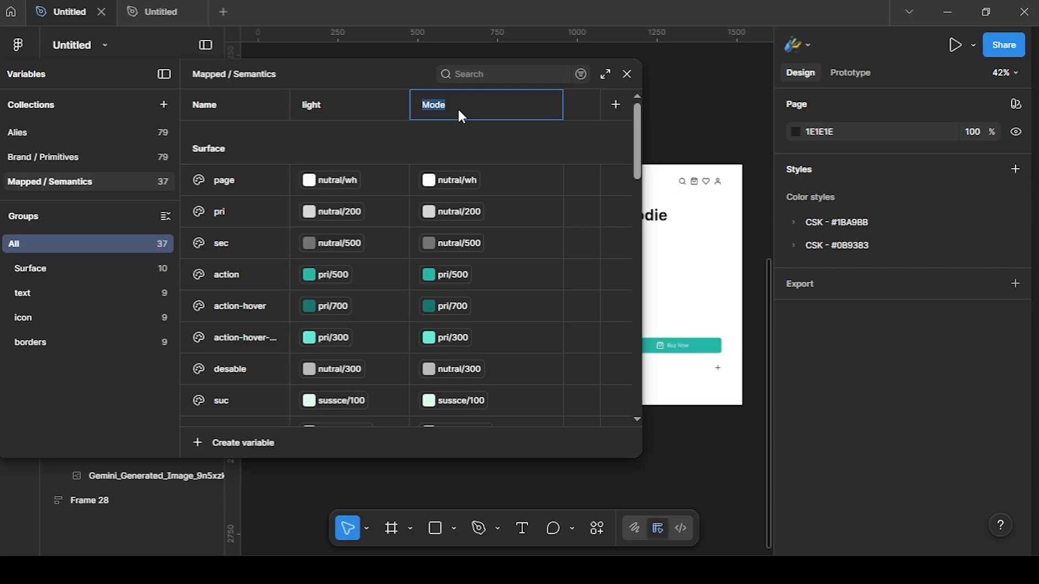
{"action": "type", "text": "drak"}
{"action": "key", "text": "Return"}
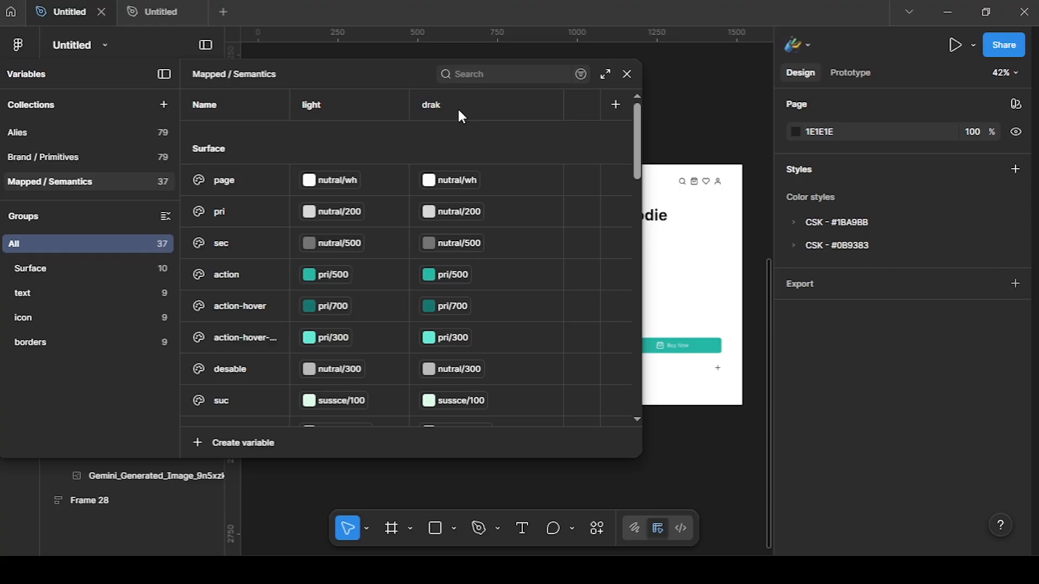
Set the drak value of the Surface group's page variable to nutral/bl.
{"action": "left_click_drag", "start_coordinate": [408, 76], "coordinate": [293, 86]}
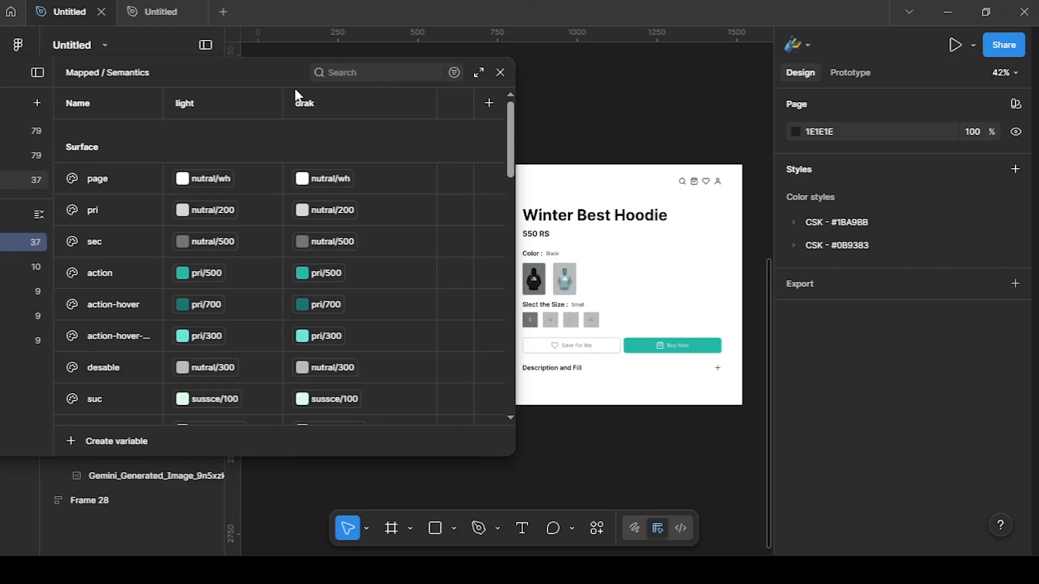
{"action": "left_click", "coordinate": [337, 177]}
{"action": "scroll", "coordinate": [334, 433], "scroll_direction": "down", "scroll_amount": 5}
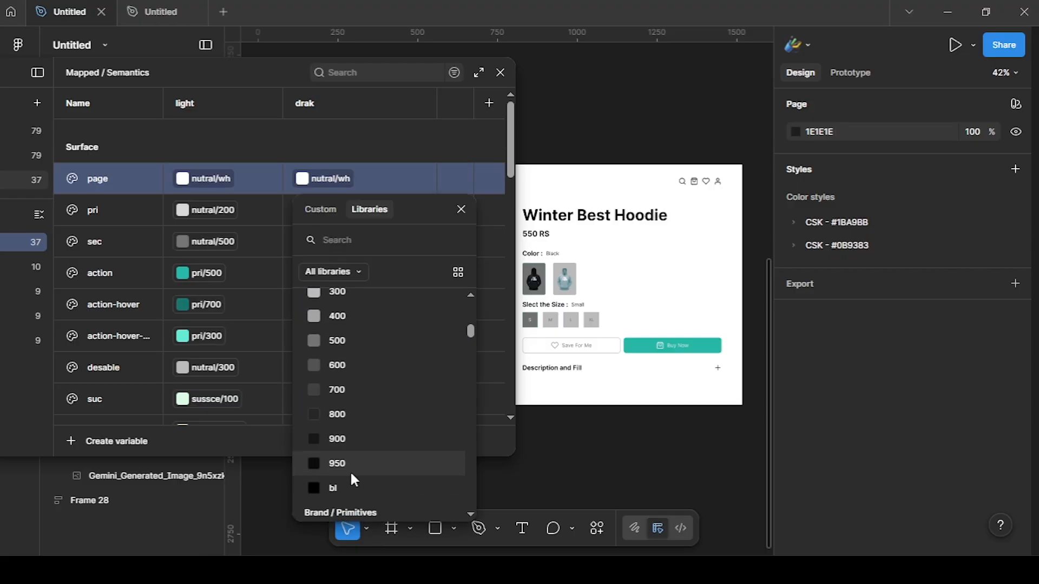
{"action": "left_click", "coordinate": [350, 476]}
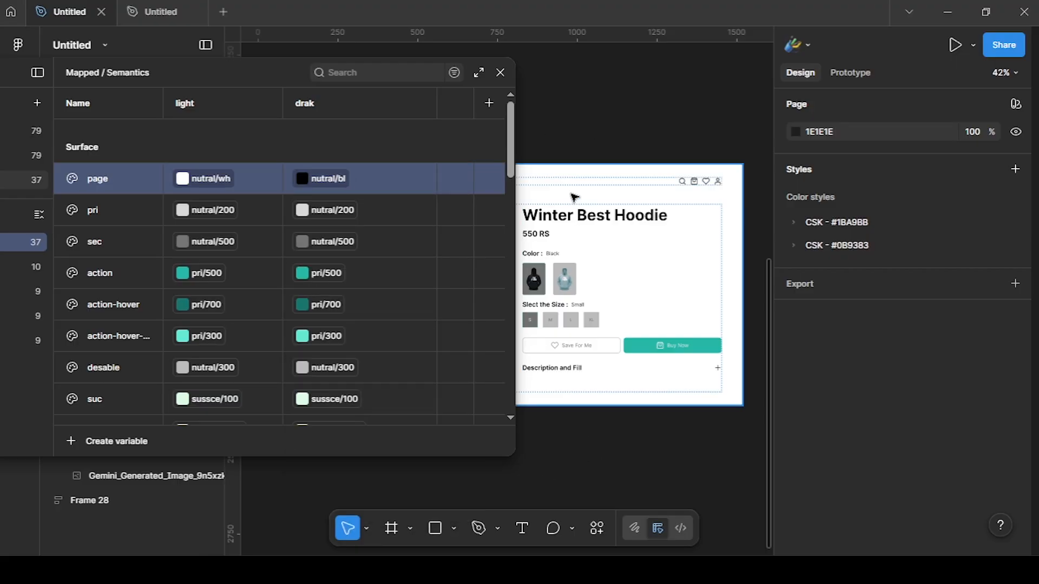
Select the Main Container frame and apply the drak mode of this file's Mapped / Semantics collection to it.
{"action": "scroll", "coordinate": [703, 132], "scroll_direction": "left", "scroll_amount": 5}
{"action": "left_click_drag", "start_coordinate": [279, 76], "coordinate": [188, 67]}
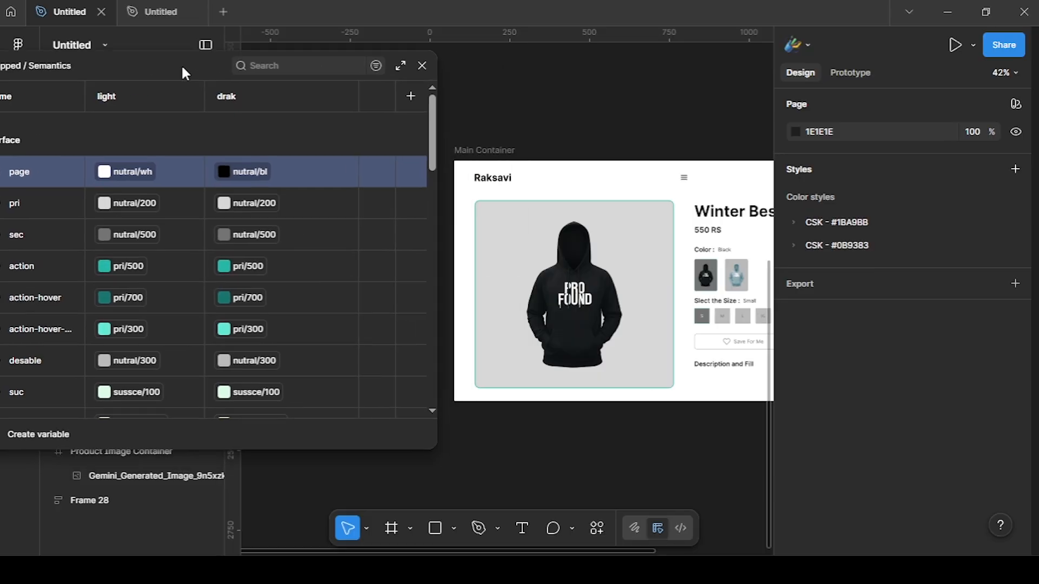
{"action": "left_click", "coordinate": [512, 153]}
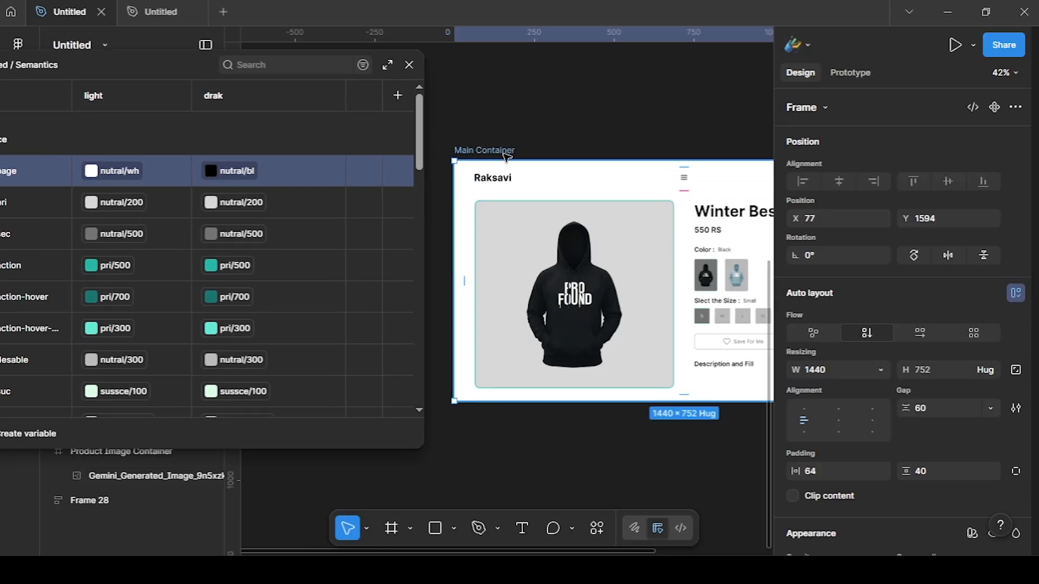
{"action": "scroll", "coordinate": [897, 292], "scroll_direction": "down", "scroll_amount": 5}
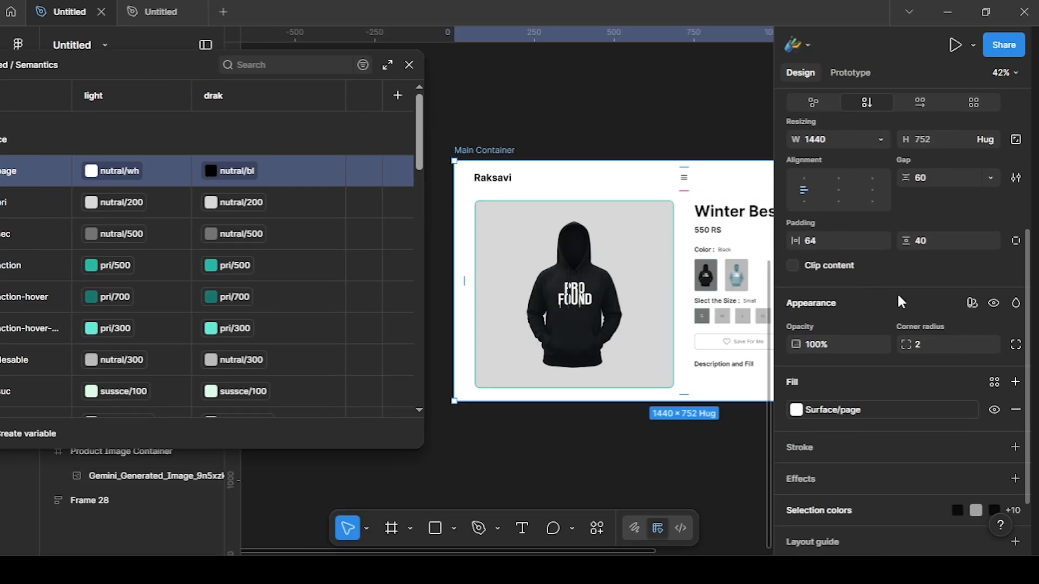
{"action": "left_click", "coordinate": [969, 305]}
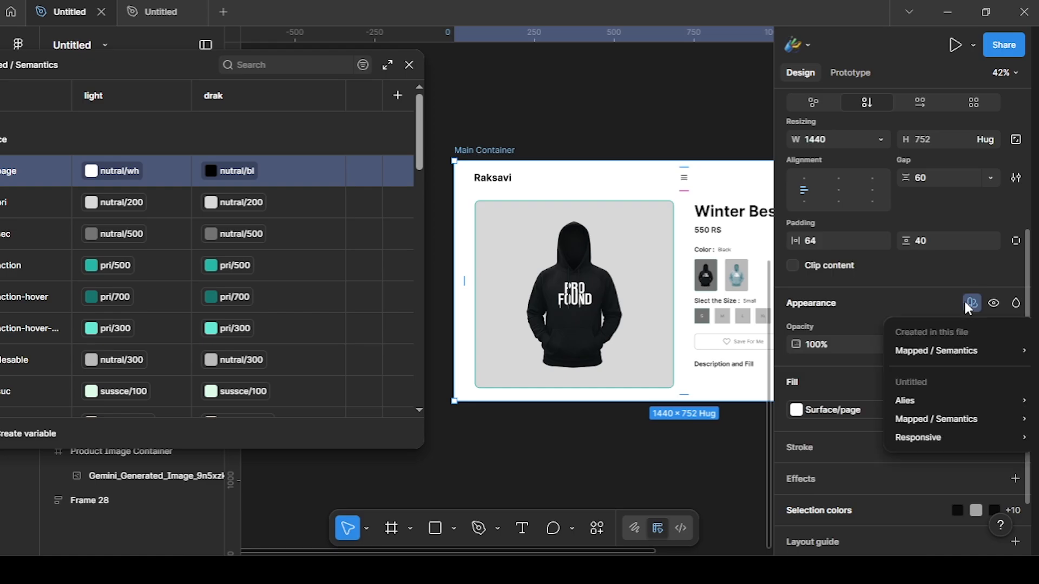
{"action": "mouse_move", "coordinate": [925, 420]}
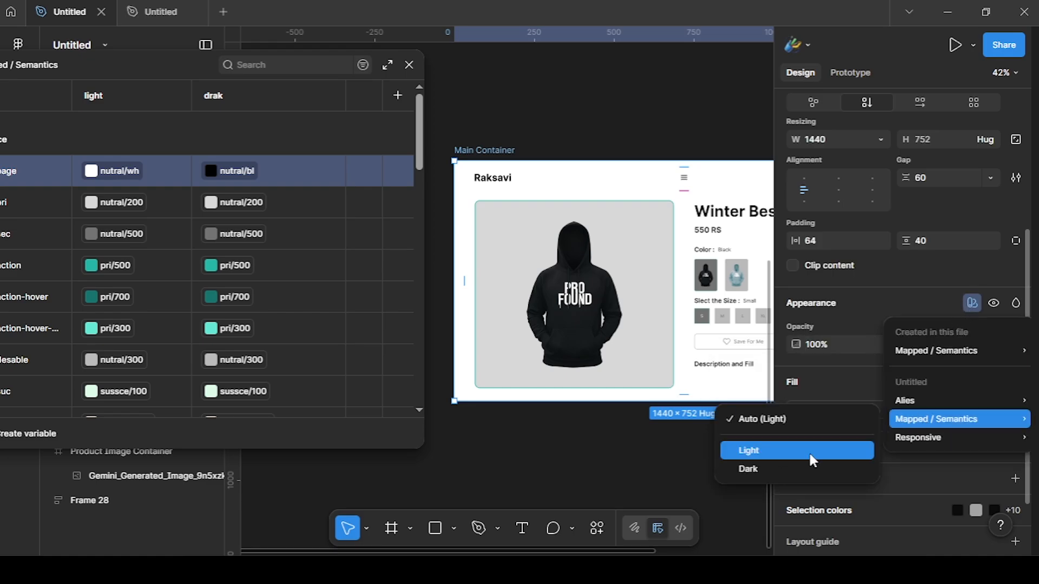
{"action": "mouse_move", "coordinate": [931, 352]}
{"action": "left_click", "coordinate": [781, 400]}
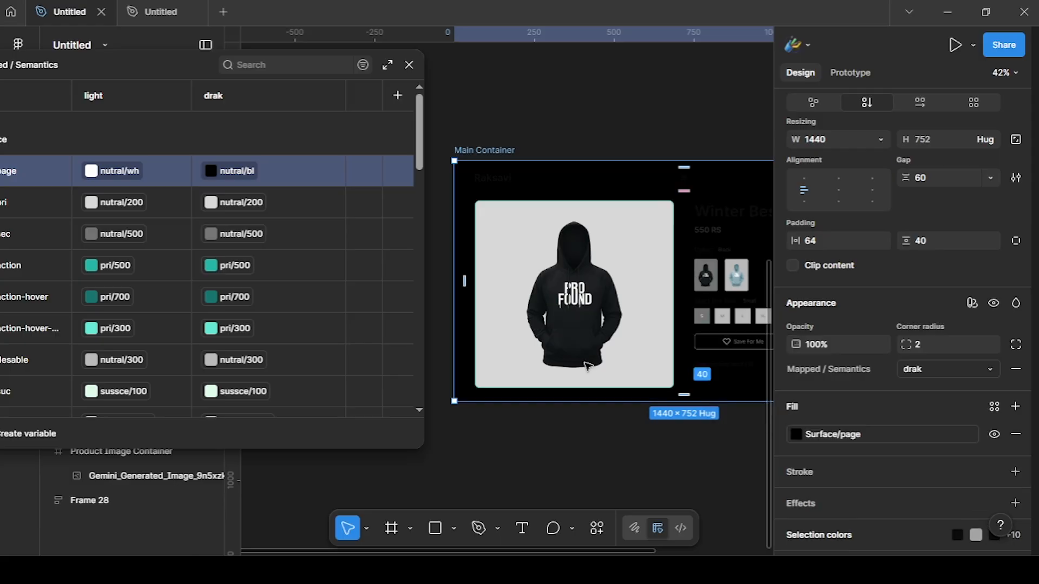
Set the drak value of the text group's pri variable to nutral/wh.
{"action": "left_click_drag", "start_coordinate": [532, 156], "coordinate": [503, 152]}
{"action": "scroll", "coordinate": [577, 144], "scroll_direction": "down", "scroll_amount": 3}
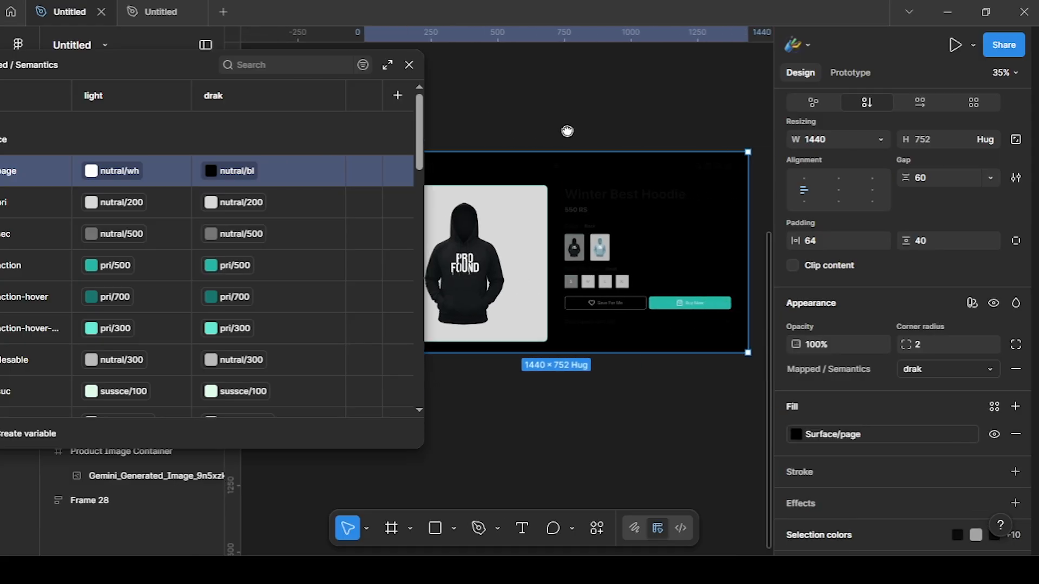
{"action": "scroll", "coordinate": [585, 139], "scroll_direction": "down", "scroll_amount": 2}
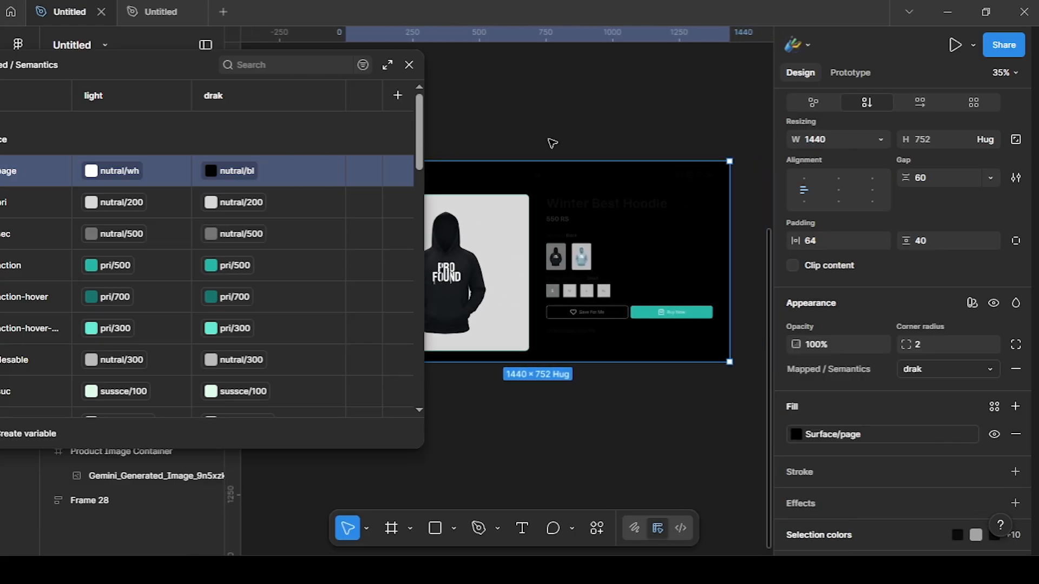
{"action": "mouse_move", "coordinate": [563, 141]}
{"action": "left_mouse_down"}
{"action": "mouse_move", "coordinate": [581, 144]}
{"action": "mouse_move", "coordinate": [565, 143]}
{"action": "left_mouse_up"}
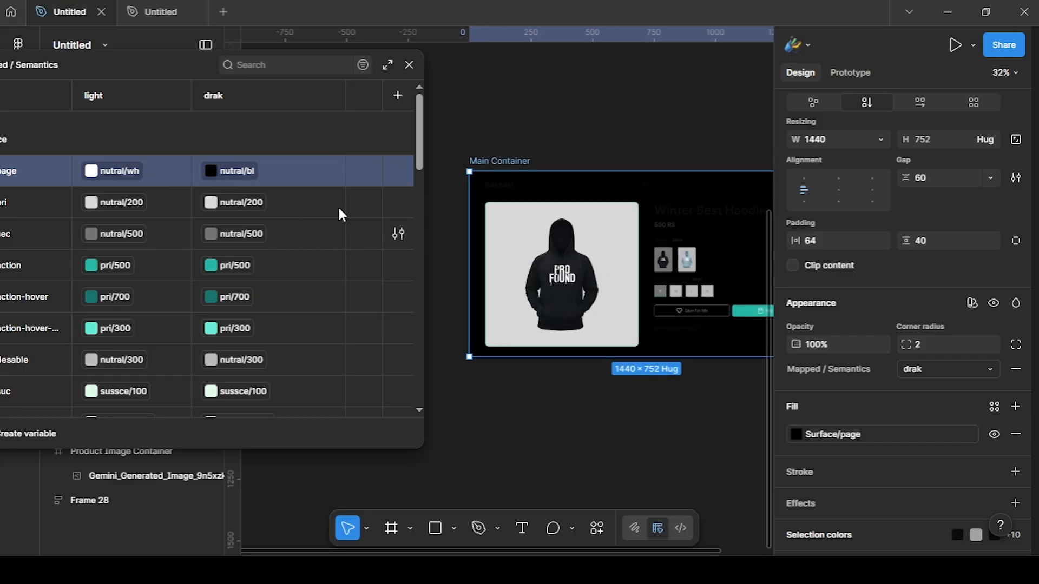
{"action": "left_click_drag", "start_coordinate": [221, 55], "coordinate": [297, 47]}
{"action": "left_click_drag", "start_coordinate": [323, 49], "coordinate": [325, 51]}
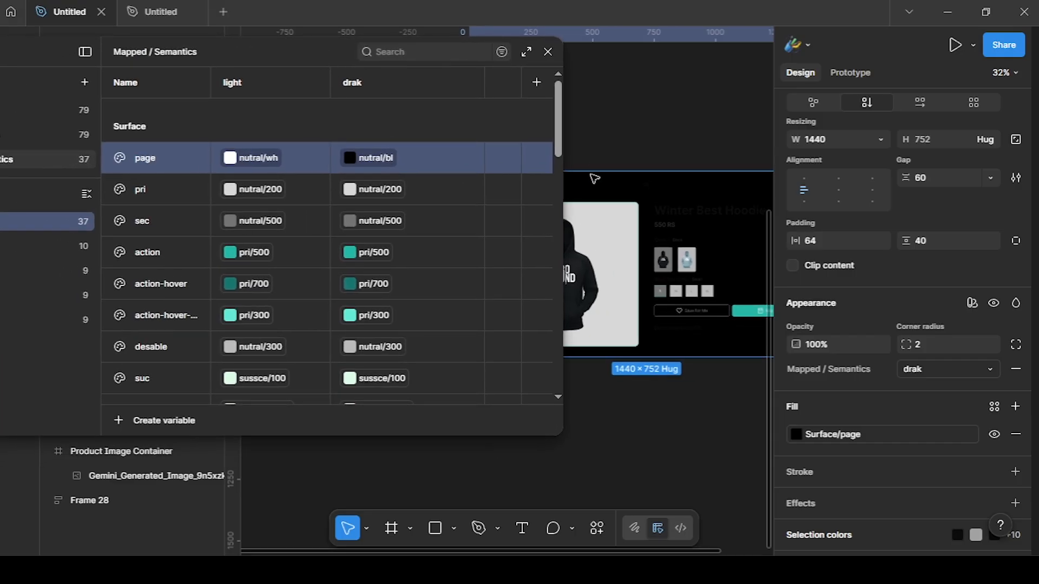
{"action": "scroll", "coordinate": [366, 206], "scroll_direction": "down", "scroll_amount": 5}
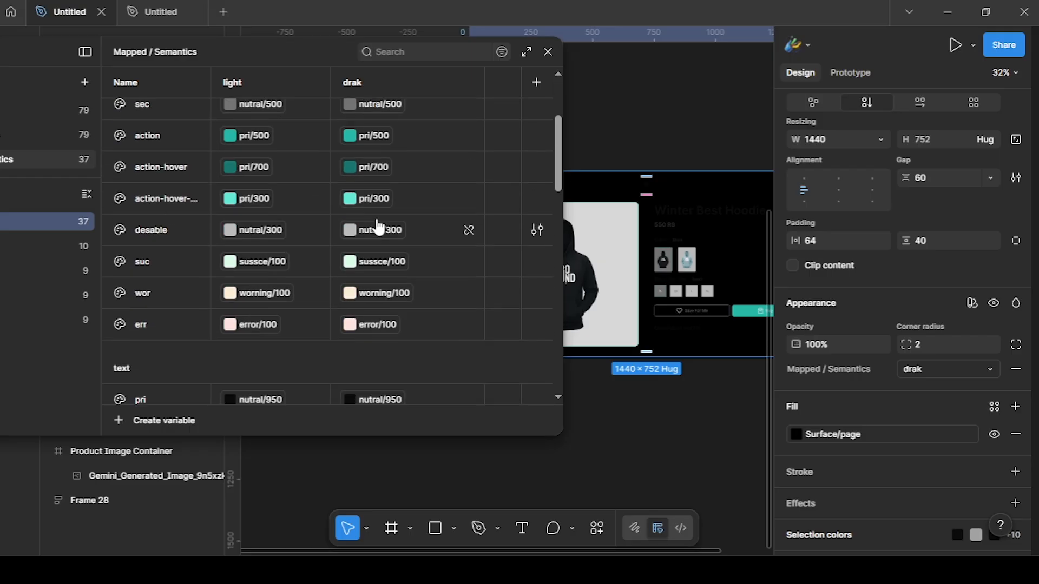
{"action": "left_click", "coordinate": [371, 297]}
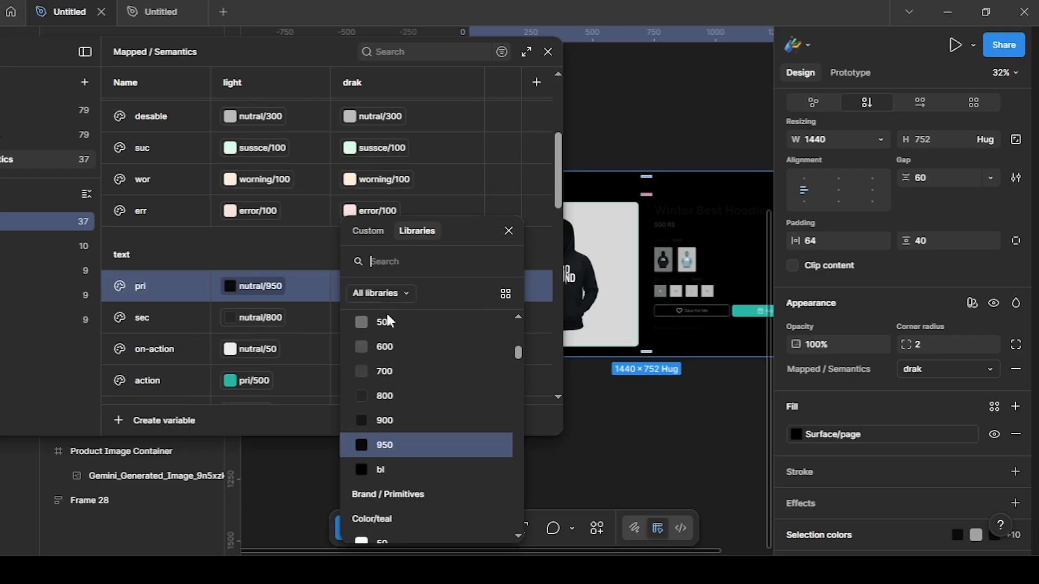
{"action": "scroll", "coordinate": [401, 350], "scroll_direction": "down", "scroll_amount": 8}
{"action": "left_click", "coordinate": [388, 405]}
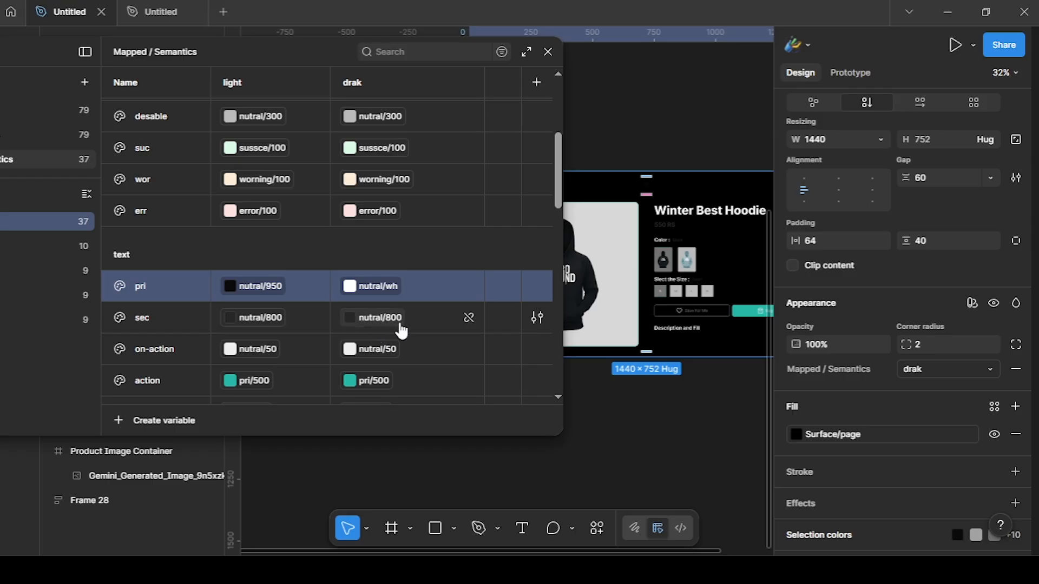
Set the drak value of the icon group's pri variable to nutral/wh.
{"action": "scroll", "coordinate": [378, 331], "scroll_direction": "down", "scroll_amount": 7}
{"action": "left_click", "coordinate": [382, 316]}
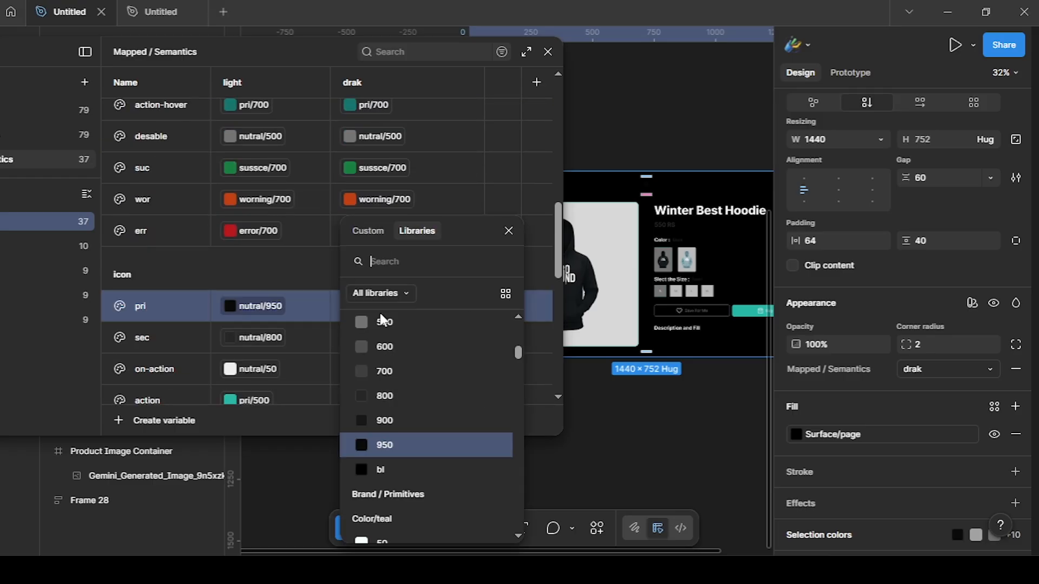
{"action": "scroll", "coordinate": [392, 387], "scroll_direction": "up", "scroll_amount": 6}
{"action": "left_click", "coordinate": [394, 331]}
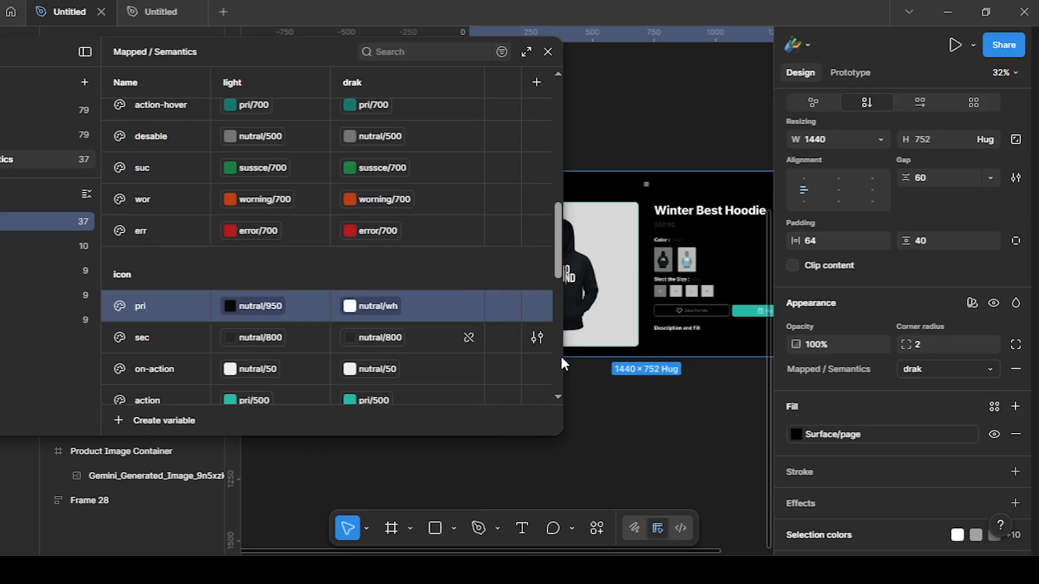
Set the drak value of the text group's sec variable to nutral/400.
{"action": "scroll", "coordinate": [687, 408], "scroll_direction": "down", "scroll_amount": 1}
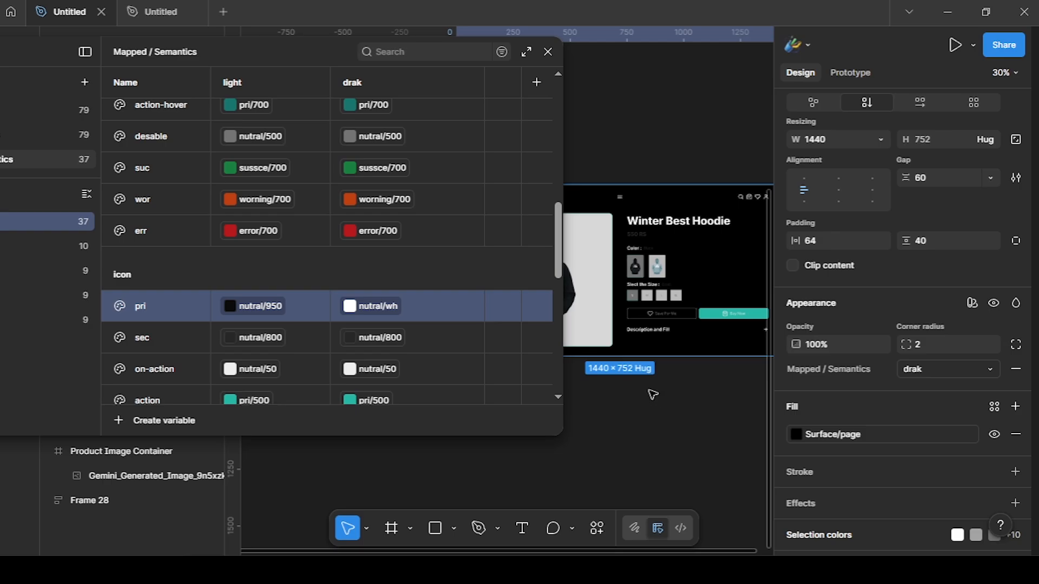
{"action": "scroll", "coordinate": [641, 325], "scroll_direction": "up", "scroll_amount": 1}
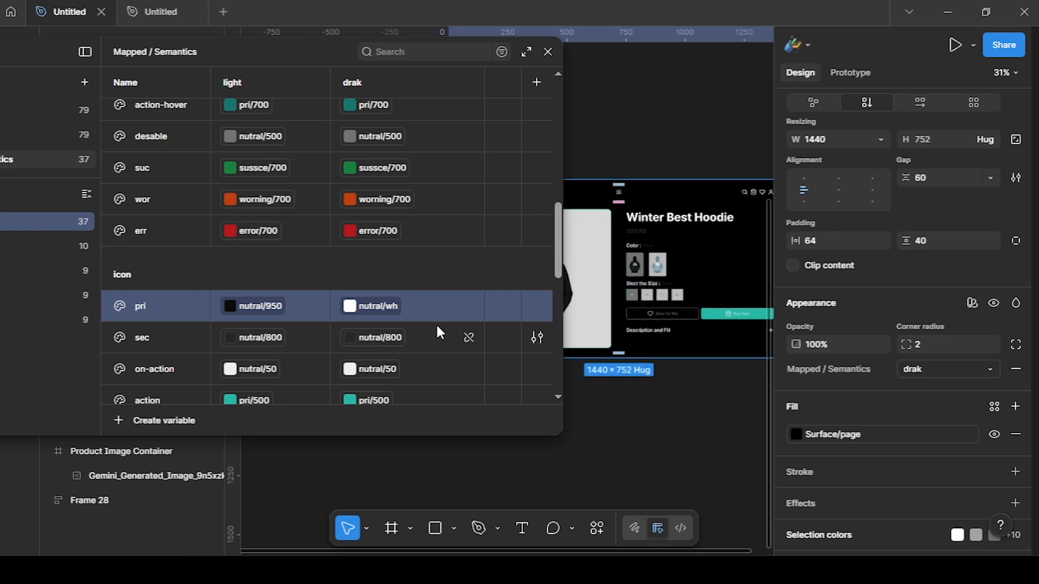
{"action": "scroll", "coordinate": [670, 241], "scroll_direction": "up", "scroll_amount": 3}
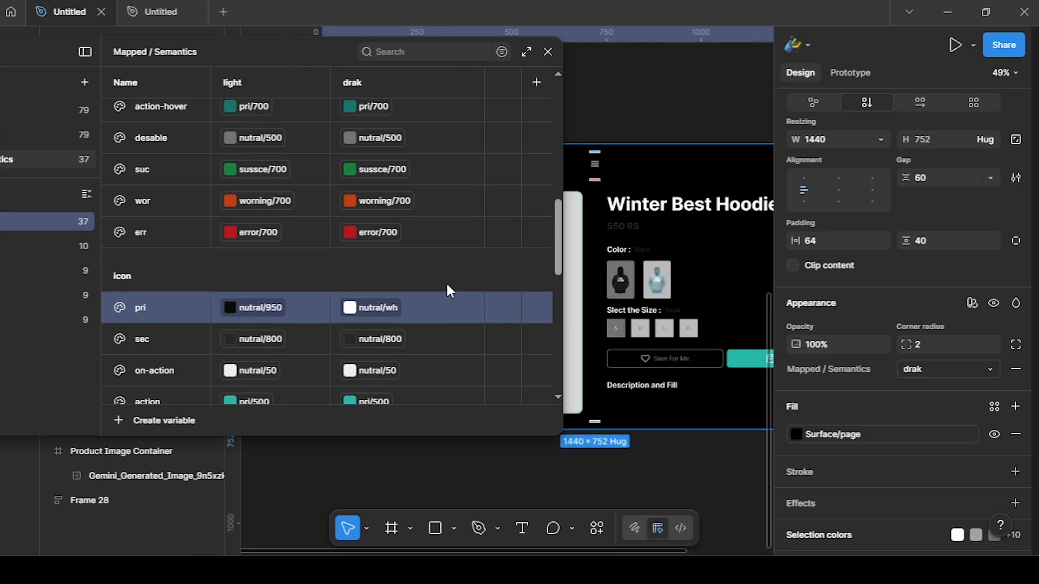
{"action": "scroll", "coordinate": [440, 281], "scroll_direction": "up", "scroll_amount": 5}
{"action": "left_click", "coordinate": [380, 320]}
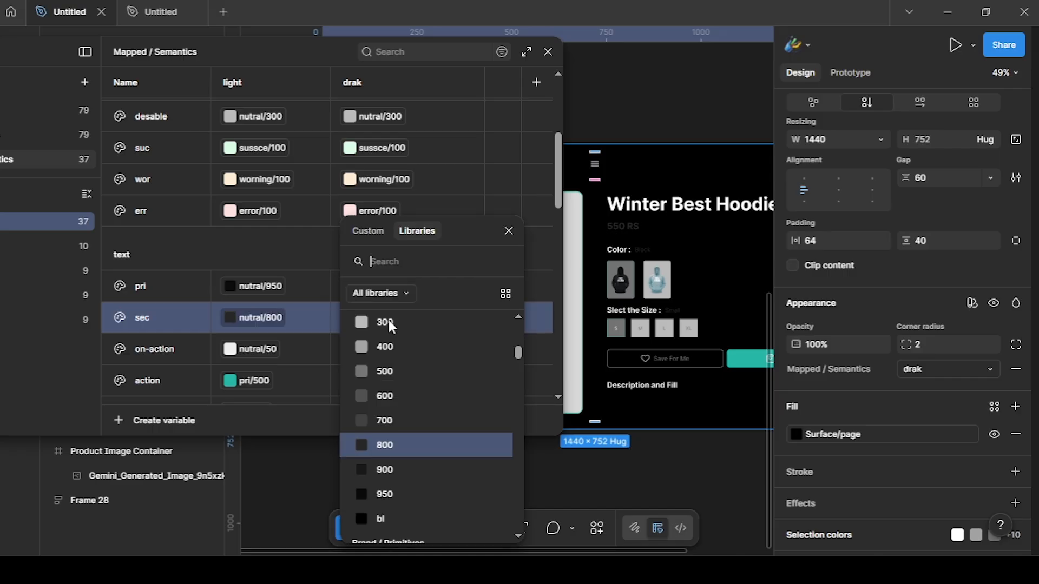
{"action": "left_click", "coordinate": [327, 355]}
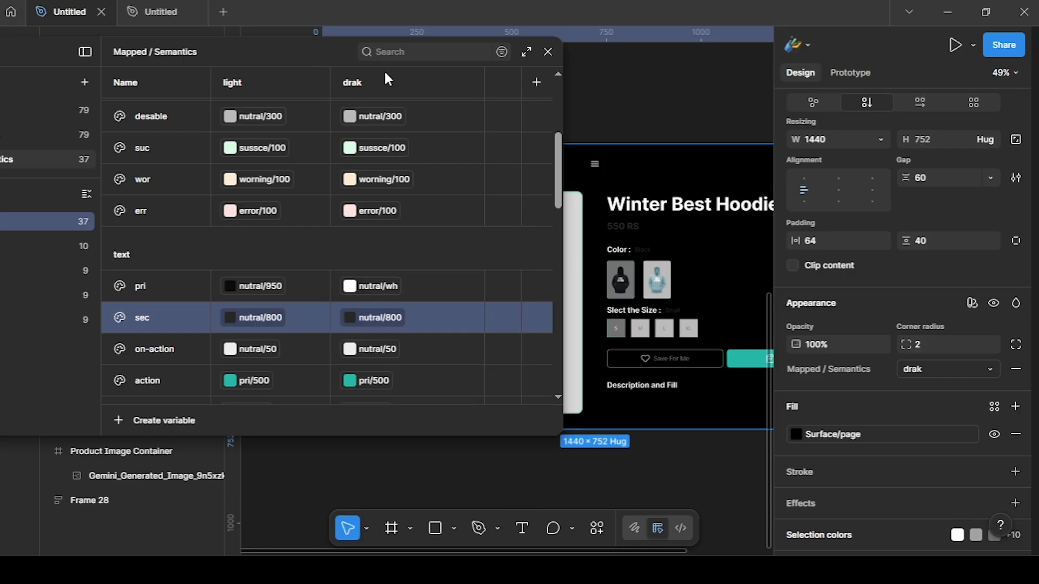
{"action": "left_click_drag", "start_coordinate": [384, 76], "coordinate": [456, 67]}
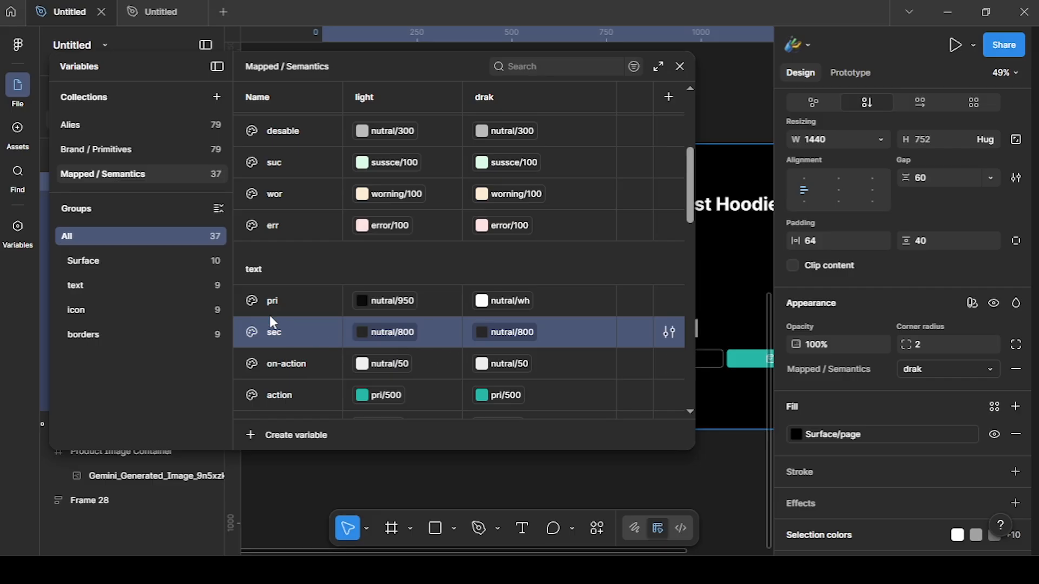
{"action": "left_click", "coordinate": [503, 334]}
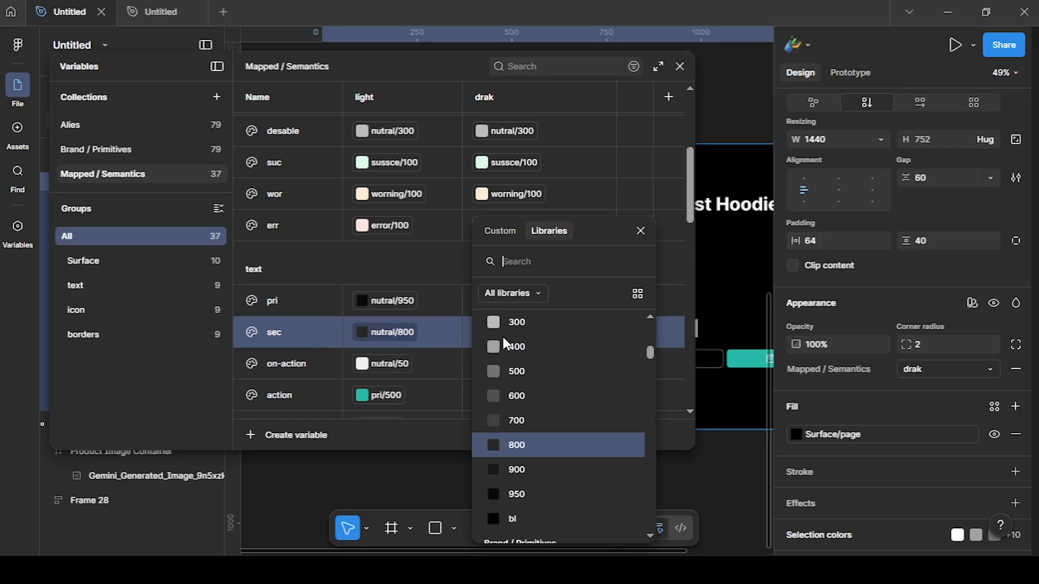
{"action": "left_click", "coordinate": [527, 357]}
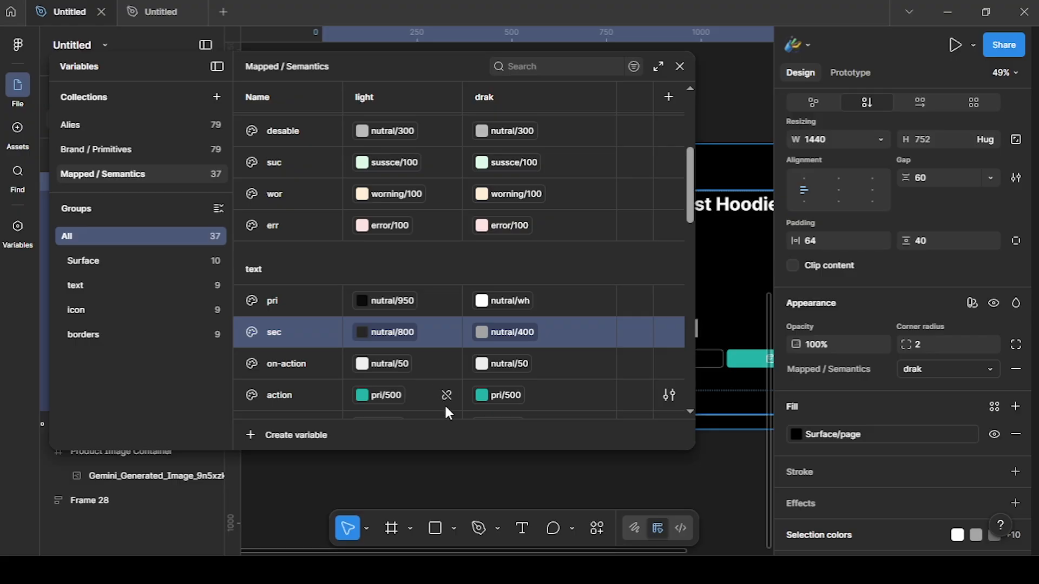
{"action": "scroll", "coordinate": [595, 466], "scroll_direction": "right", "scroll_amount": 2}
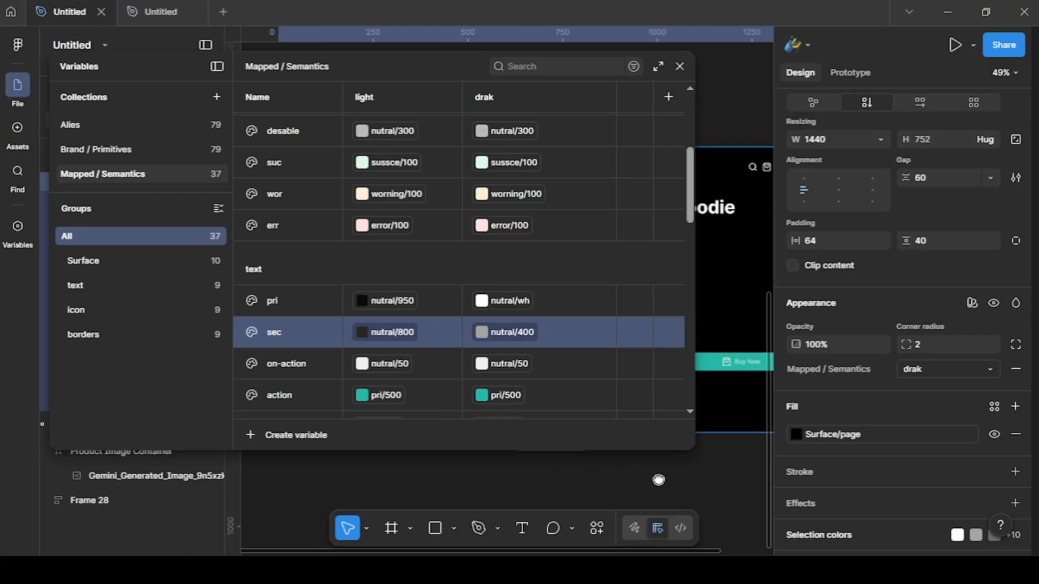
{"action": "scroll", "coordinate": [659, 480], "scroll_direction": "left", "scroll_amount": 3}
{"action": "left_click_drag", "start_coordinate": [468, 67], "coordinate": [342, 74]}
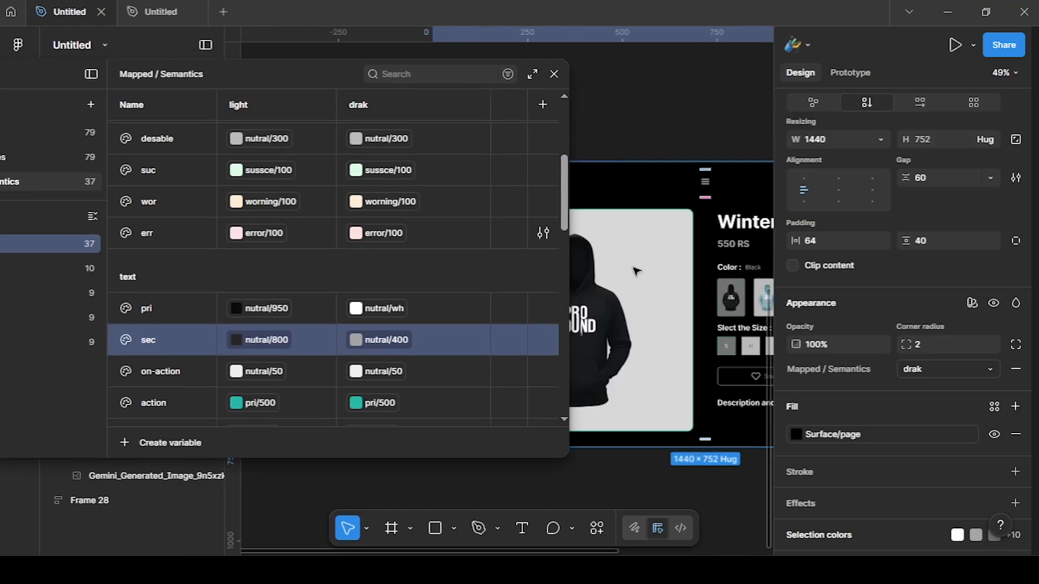
Preview the Main Container frame in the light mode of Mapped / Semantics, and return it to drak.
{"action": "scroll", "coordinate": [636, 271], "scroll_direction": "right", "scroll_amount": 5}
{"action": "scroll", "coordinate": [649, 268], "scroll_direction": "down", "scroll_amount": 2}
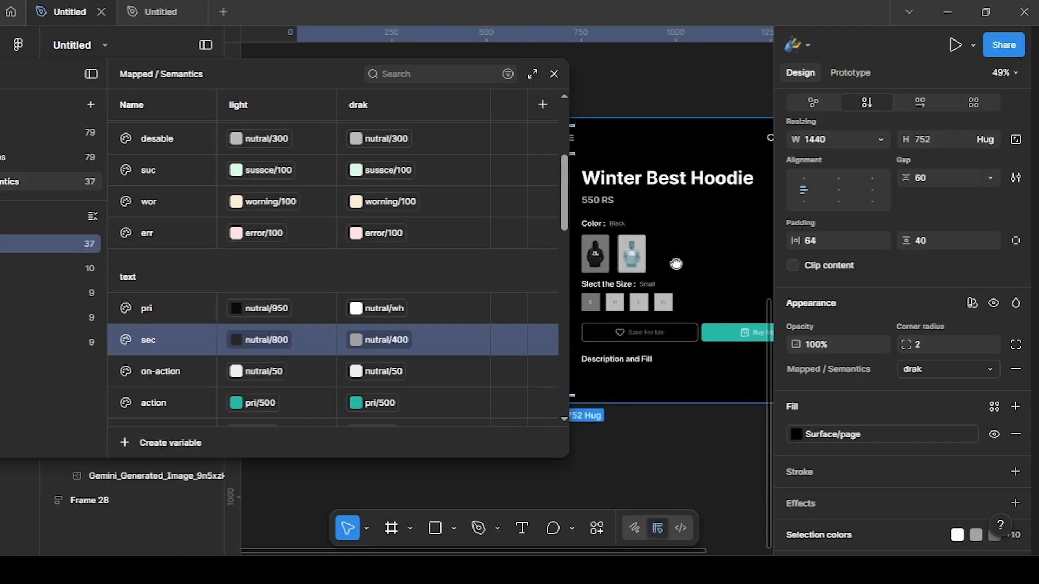
{"action": "scroll", "coordinate": [676, 264], "scroll_direction": "down", "scroll_amount": 5}
{"action": "left_click_drag", "start_coordinate": [267, 76], "coordinate": [107, 81]}
{"action": "left_click", "coordinate": [575, 110]}
{"action": "left_click_drag", "start_coordinate": [565, 161], "coordinate": [487, 154]}
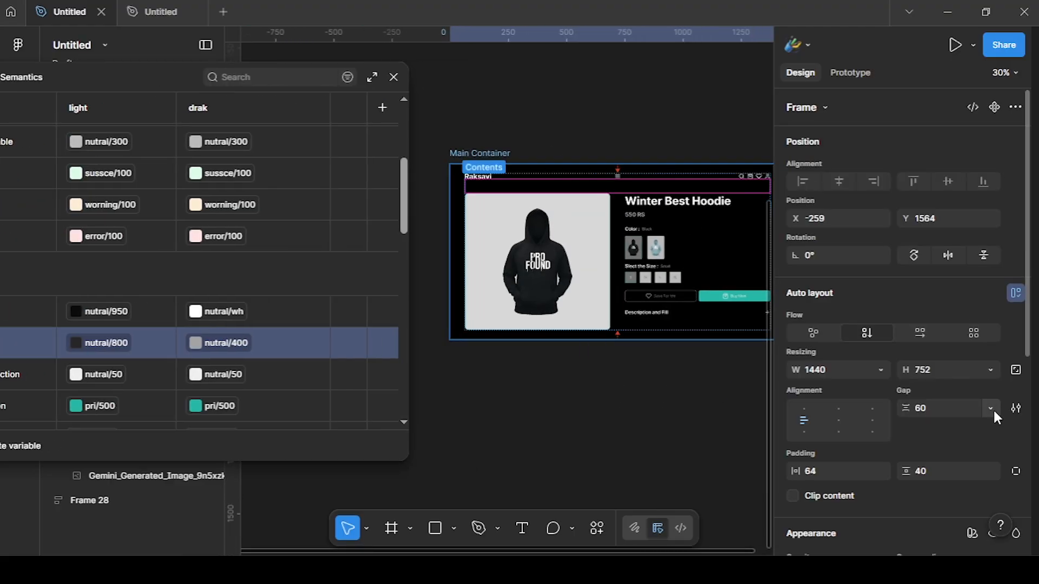
{"action": "scroll", "coordinate": [963, 450], "scroll_direction": "down", "scroll_amount": 4}
{"action": "left_click", "coordinate": [958, 367]}
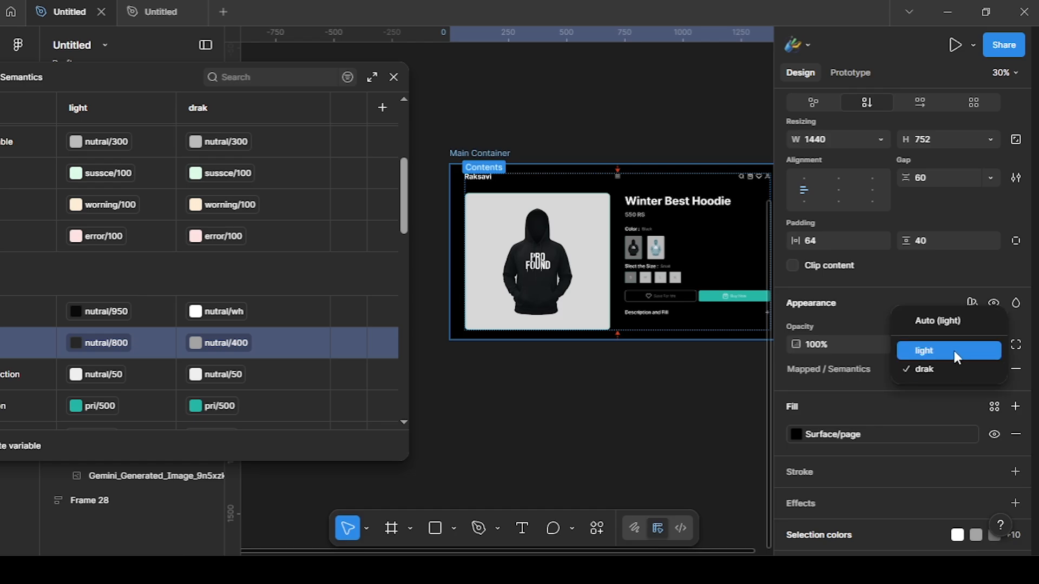
{"action": "left_click", "coordinate": [953, 351]}
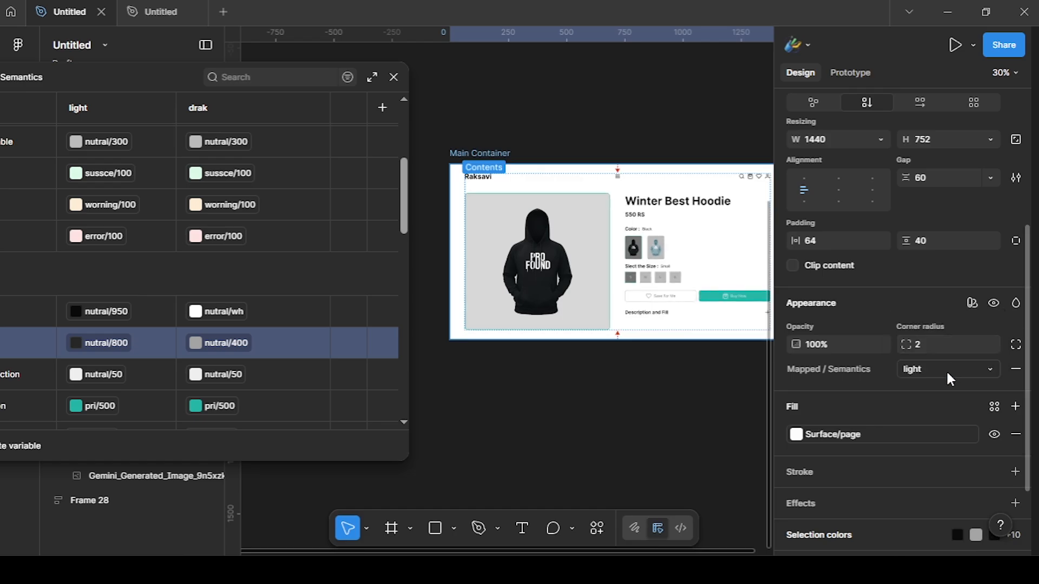
{"action": "left_click", "coordinate": [945, 369]}
{"action": "left_click", "coordinate": [942, 384]}
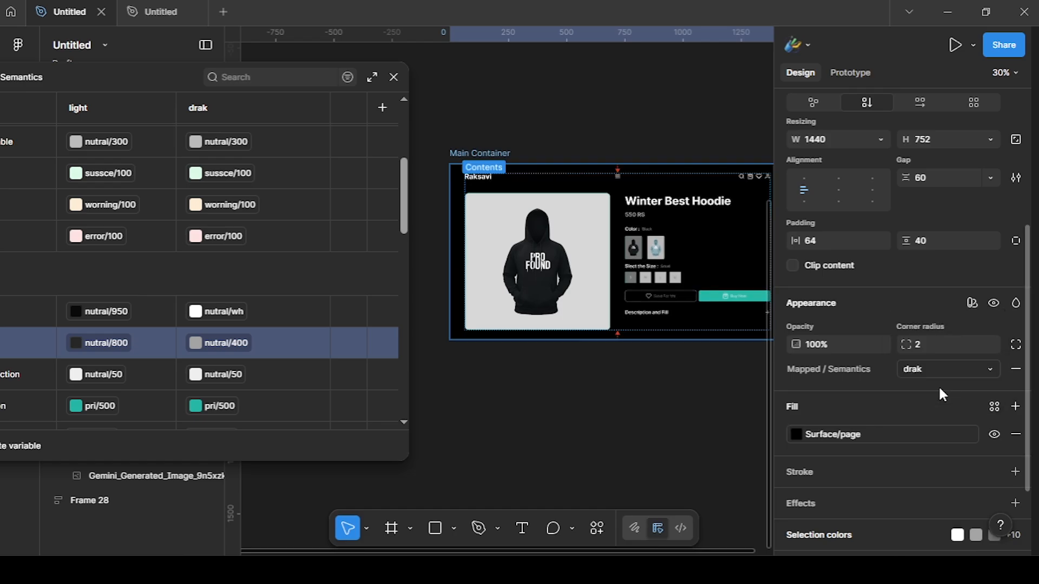
{"action": "left_click", "coordinate": [656, 355]}
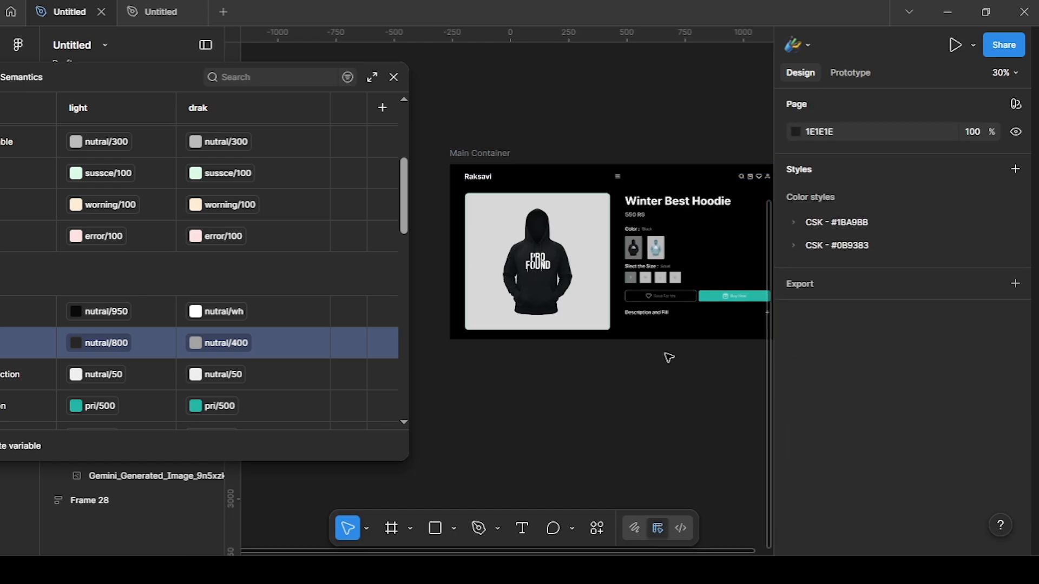
Examine the Alies collection and the color groups of the Brand / Primitives collection, including pink and purple.
{"action": "left_click", "coordinate": [372, 77]}
{"action": "left_click", "coordinate": [102, 129]}
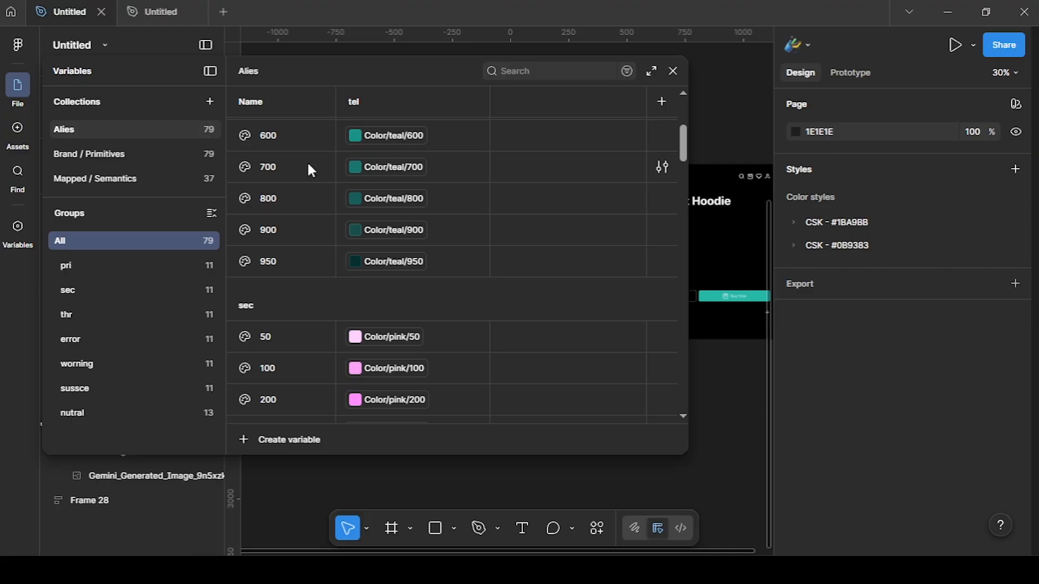
{"action": "left_click", "coordinate": [142, 157]}
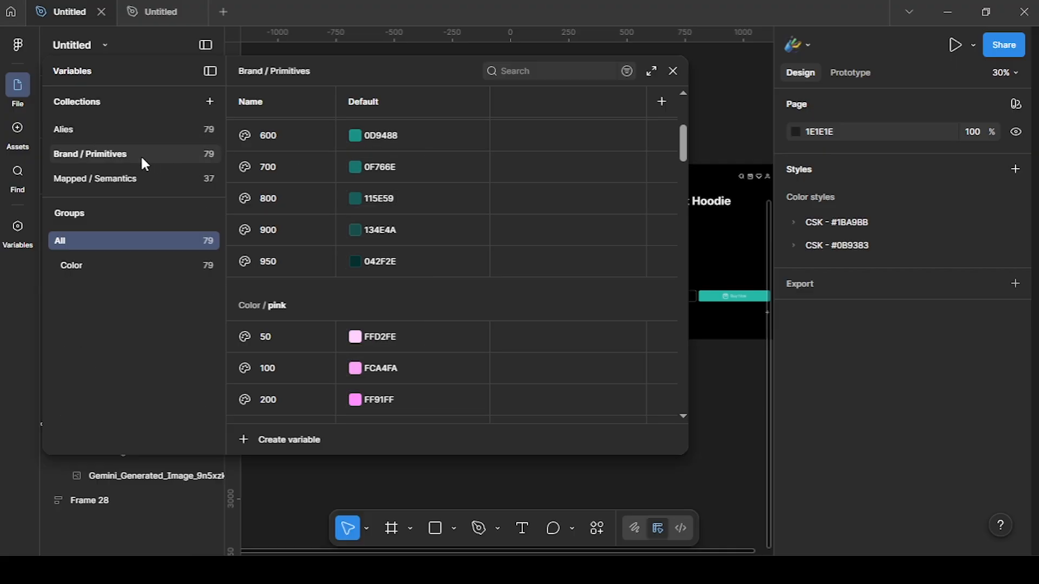
{"action": "left_click", "coordinate": [51, 265]}
{"action": "left_click", "coordinate": [96, 315]}
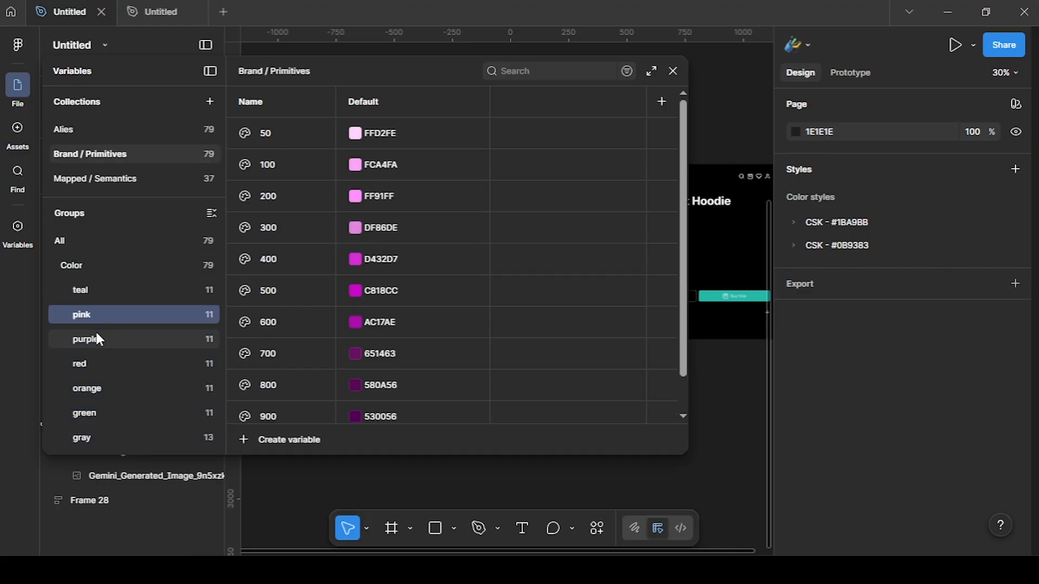
{"action": "left_click", "coordinate": [96, 335]}
{"action": "left_click", "coordinate": [49, 265]}
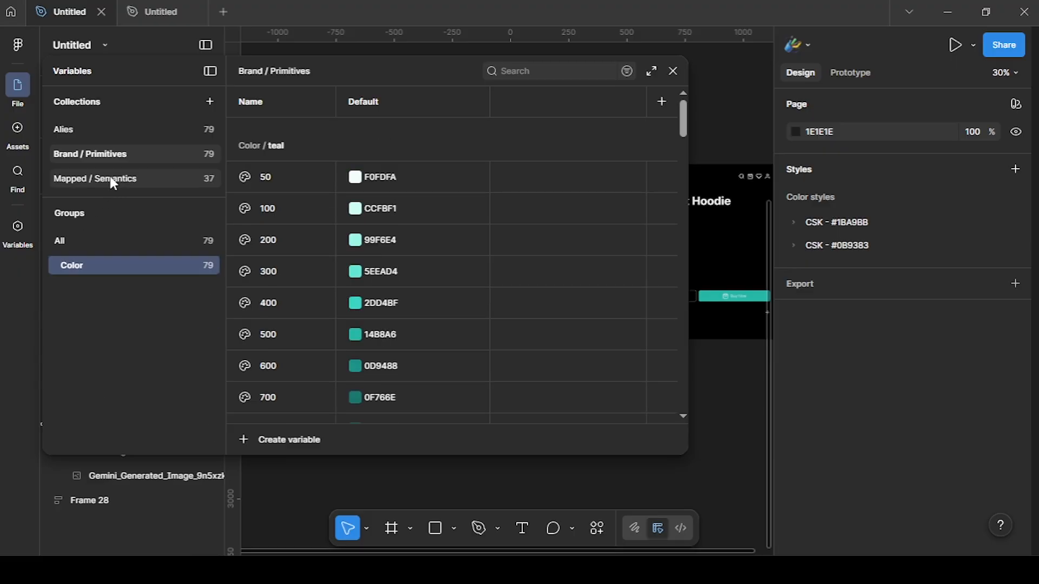
Add a second mode named pink to the Alies collection.
{"action": "left_click", "coordinate": [104, 132]}
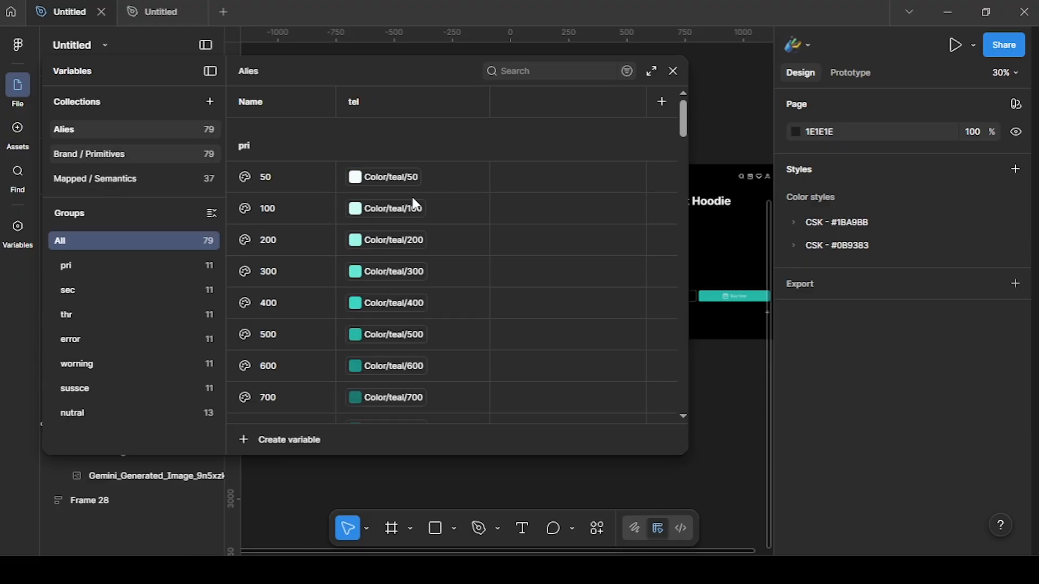
{"action": "left_click", "coordinate": [663, 106]}
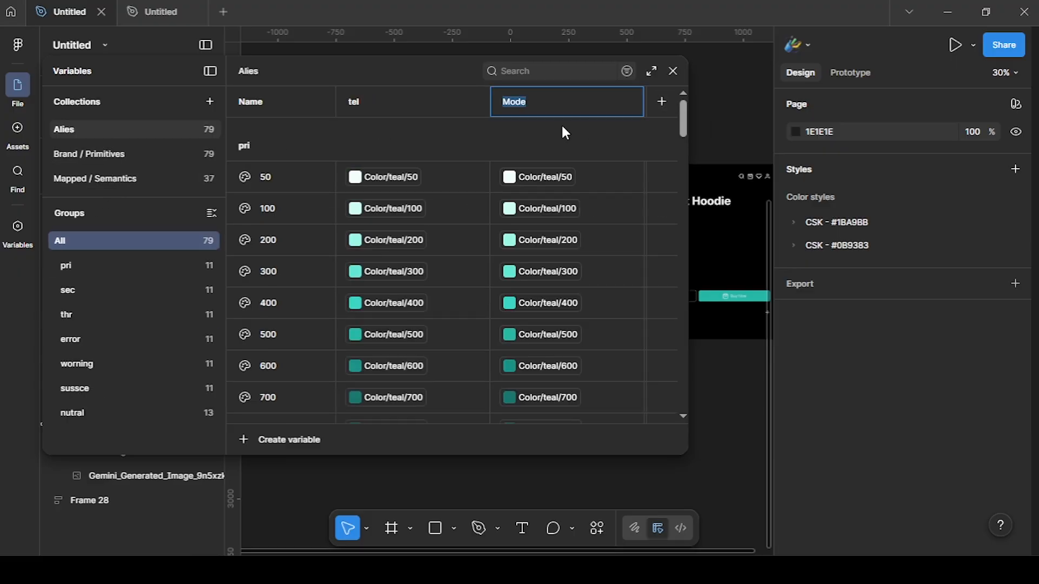
{"action": "type", "text": "pink"}
{"action": "key", "text": "Return"}
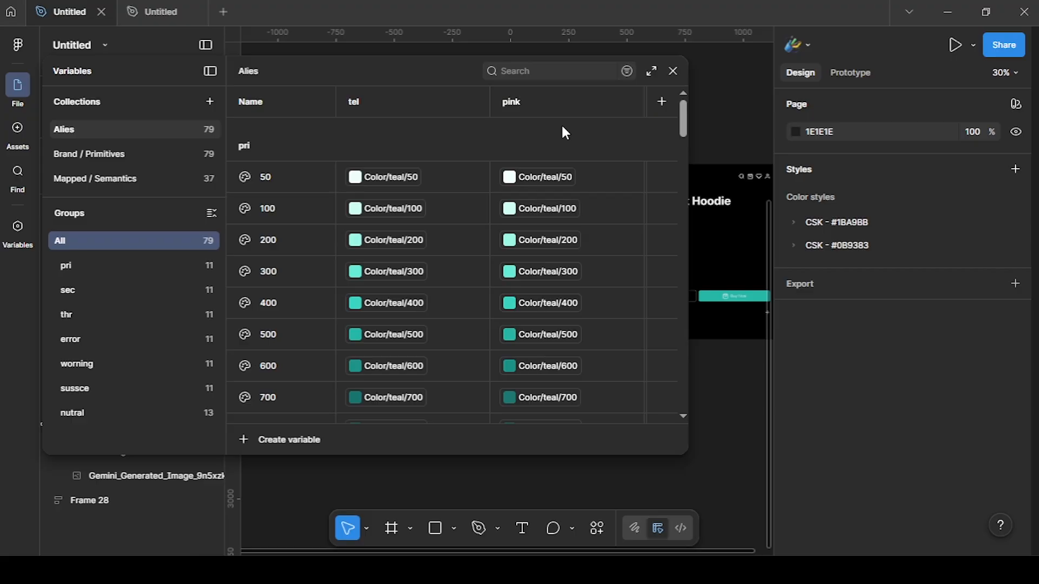
In the pink mode of the pri group, set variable 50 to Color/pink/50 and 100 to Color/pink/100.
{"action": "left_click", "coordinate": [555, 179]}
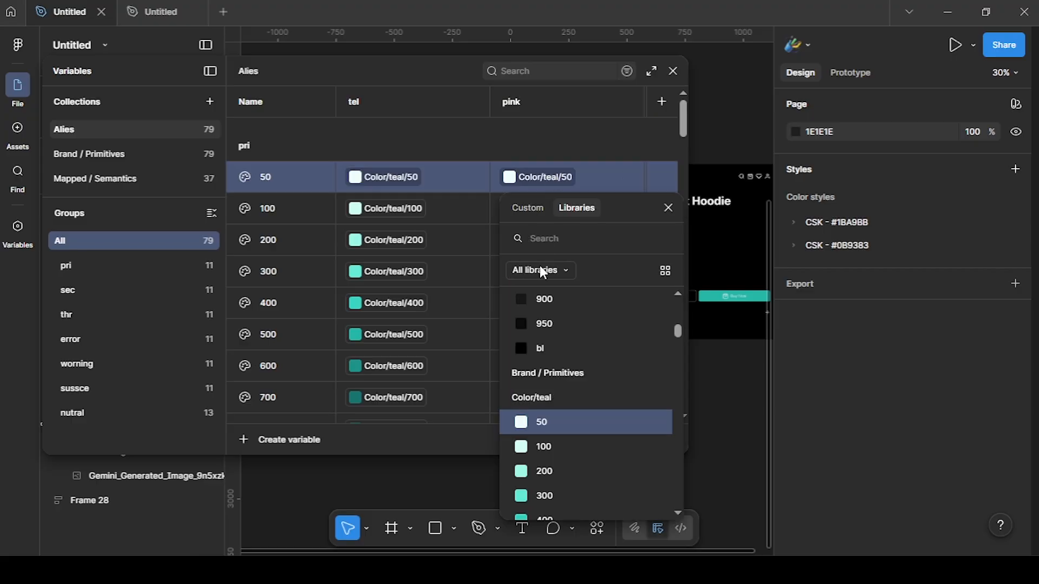
{"action": "type", "text": "pi"}
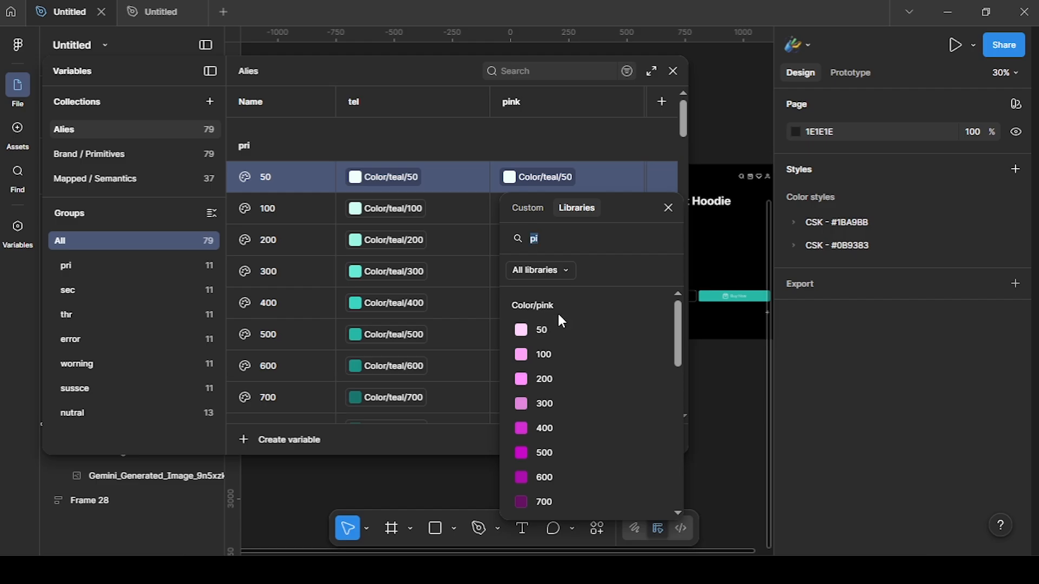
{"action": "left_click", "coordinate": [560, 324]}
{"action": "left_click", "coordinate": [553, 221]}
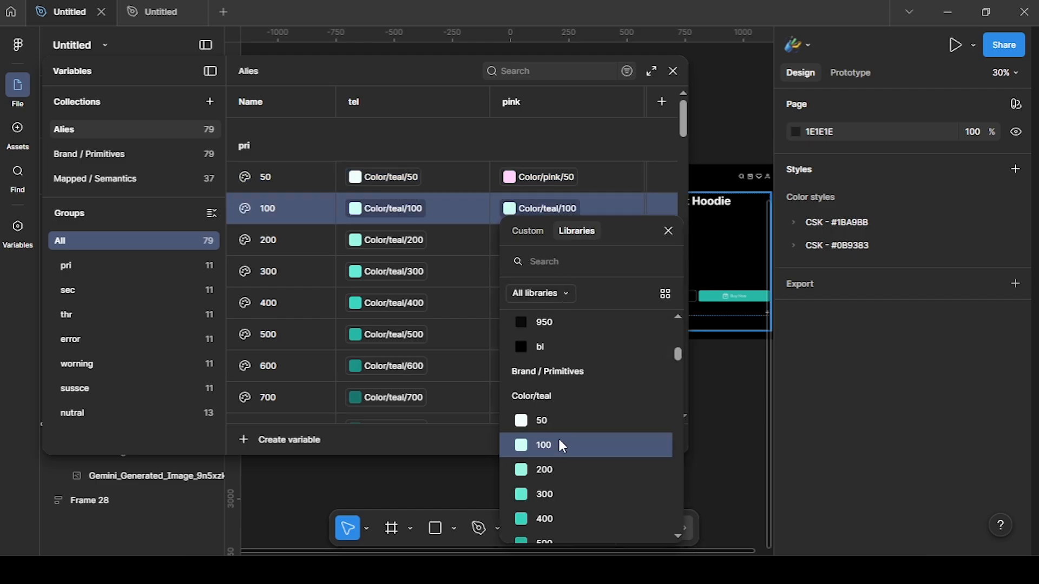
{"action": "type", "text": "pi"}
{"action": "left_click", "coordinate": [551, 383]}
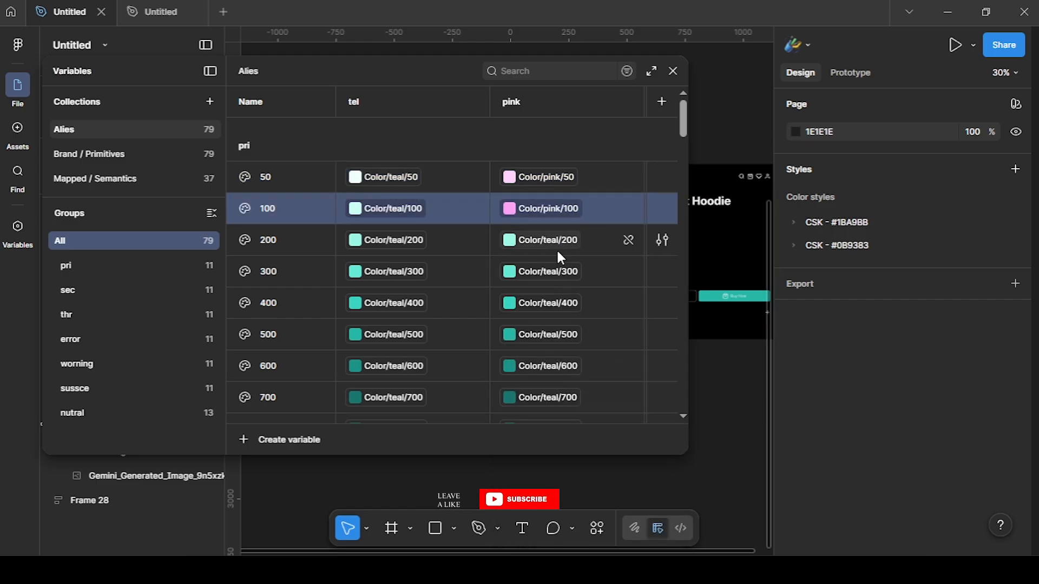
In the pink mode of the pri group, set variable 200 to Color/pink/300 and 300 to Color/pink/400.
{"action": "left_click", "coordinate": [556, 243]}
{"action": "type", "text": "pi"}
{"action": "left_click", "coordinate": [541, 402]}
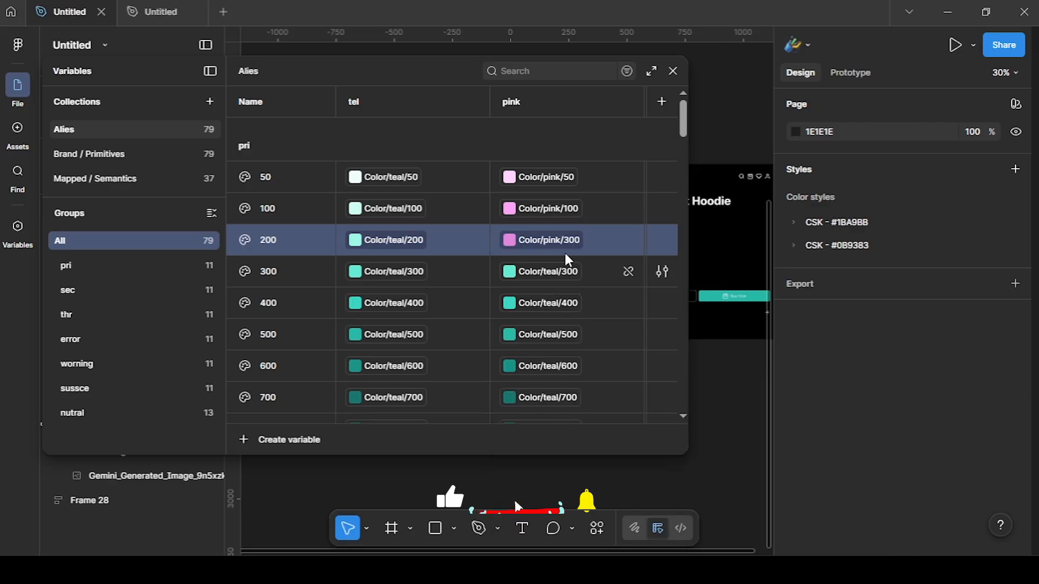
{"action": "left_click", "coordinate": [546, 271]}
{"action": "left_click", "coordinate": [549, 453]}
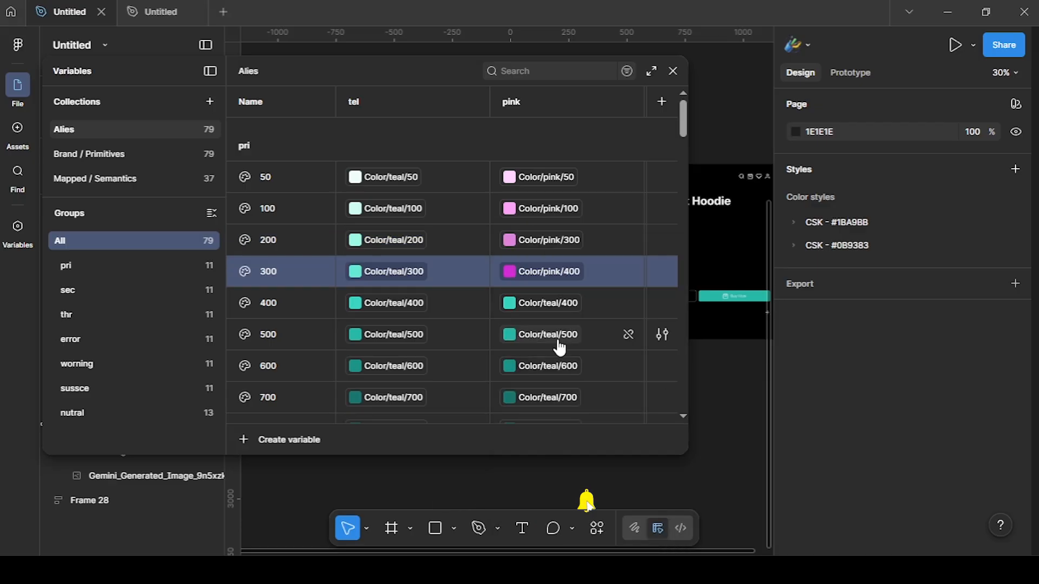
In the pink mode of the pri group, set variable 400 to Color/pink/500 and 500 to Color/pink/600.
{"action": "left_click", "coordinate": [558, 309]}
{"action": "type", "text": "pi"}
{"action": "left_click", "coordinate": [559, 450]}
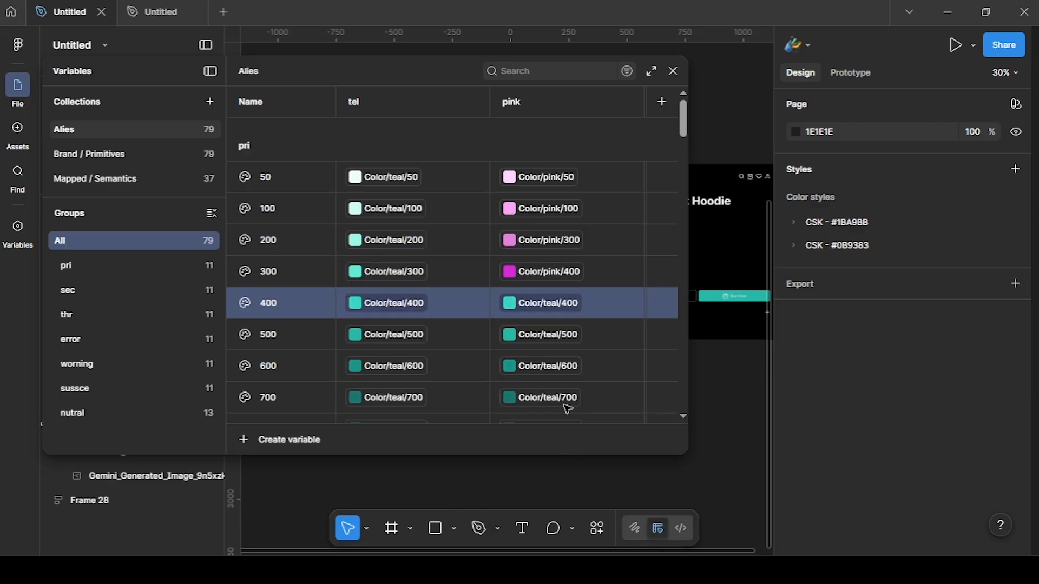
{"action": "left_click", "coordinate": [559, 338]}
{"action": "type", "text": "pi"}
{"action": "left_click", "coordinate": [560, 476]}
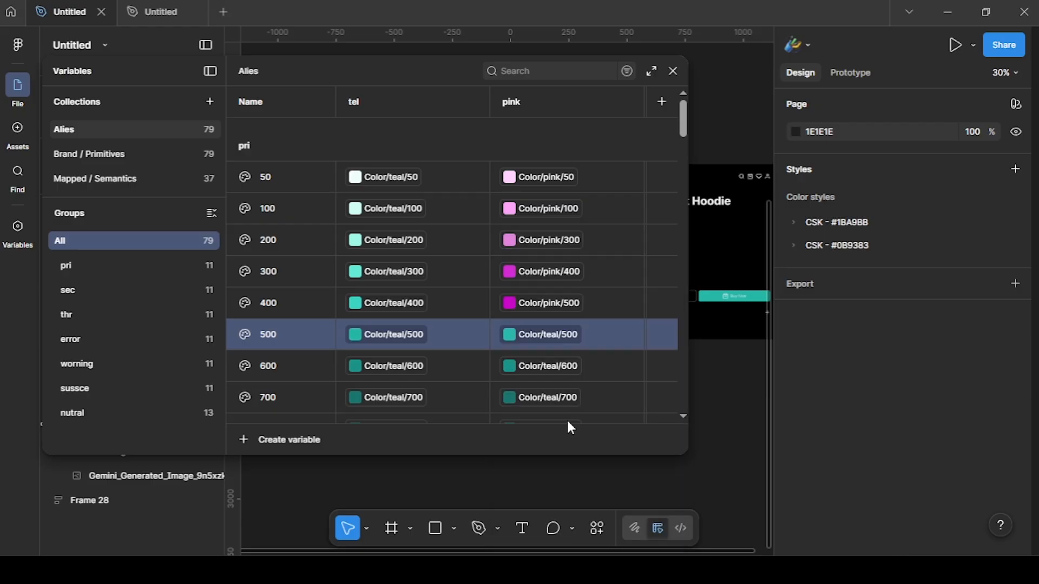
Set the pink value of the pri group's 600 variable to Color/pink/600.
{"action": "left_click", "coordinate": [568, 366]}
{"action": "scroll", "coordinate": [552, 450], "scroll_direction": "down", "scroll_amount": 2}
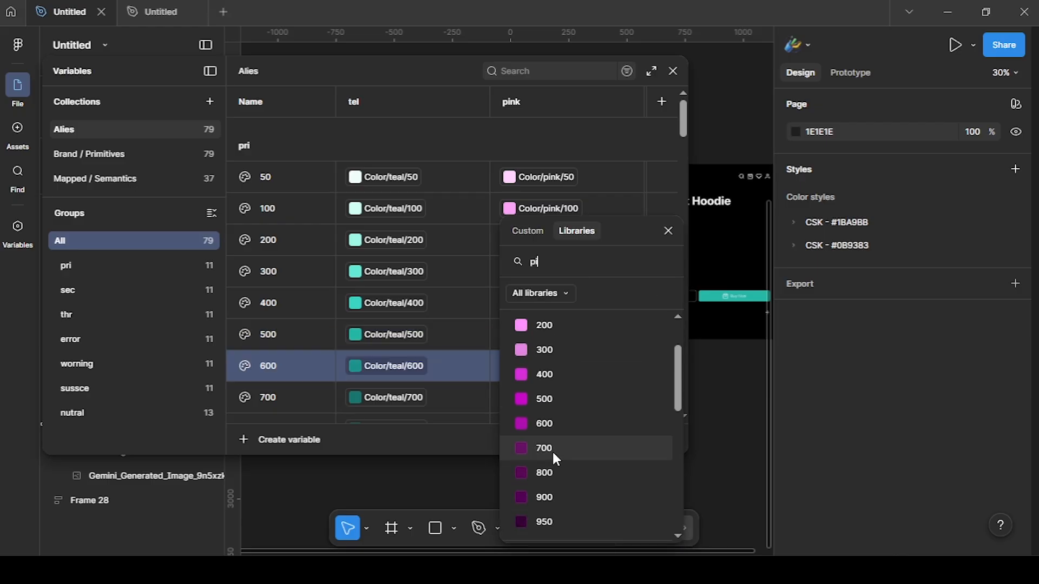
{"action": "left_click", "coordinate": [555, 424]}
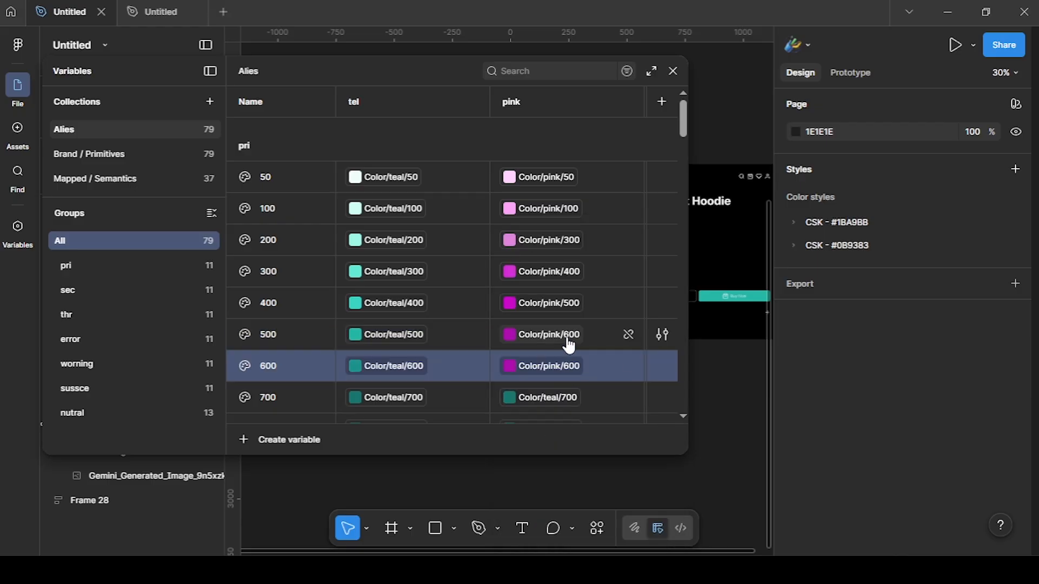
Correct the pri group's pink values, setting variable 500 to Color/pink/500 and 400 to Color/pink/400.
{"action": "left_click", "coordinate": [568, 345]}
{"action": "left_click", "coordinate": [541, 421]}
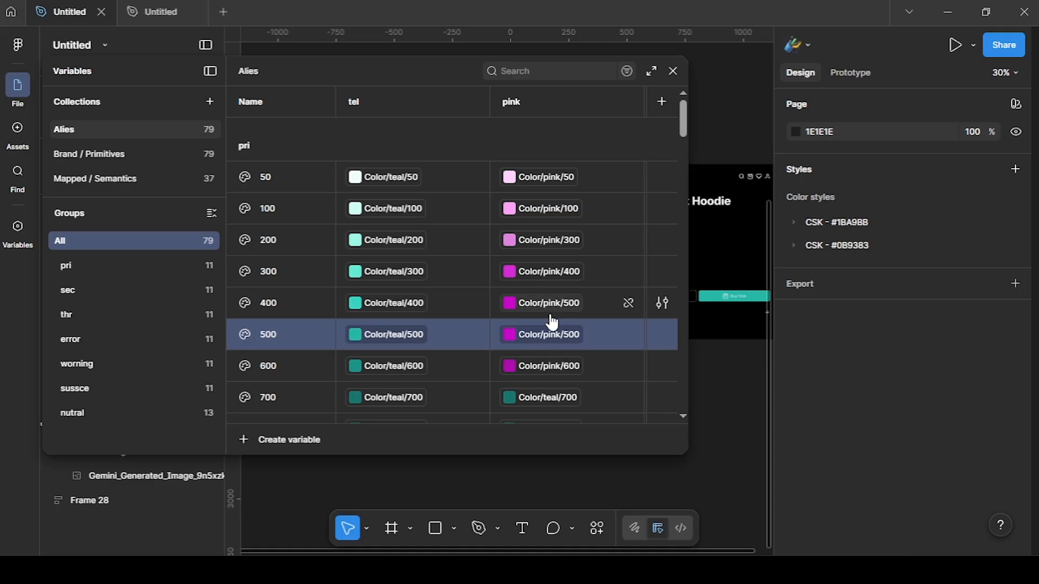
{"action": "left_click", "coordinate": [550, 314]}
{"action": "left_click", "coordinate": [547, 422]}
In the pink mode of the pri group, set variable 700 to Color/pink/700 and 800 to Color/pink/800.
{"action": "scroll", "coordinate": [557, 336], "scroll_direction": "down", "scroll_amount": 2}
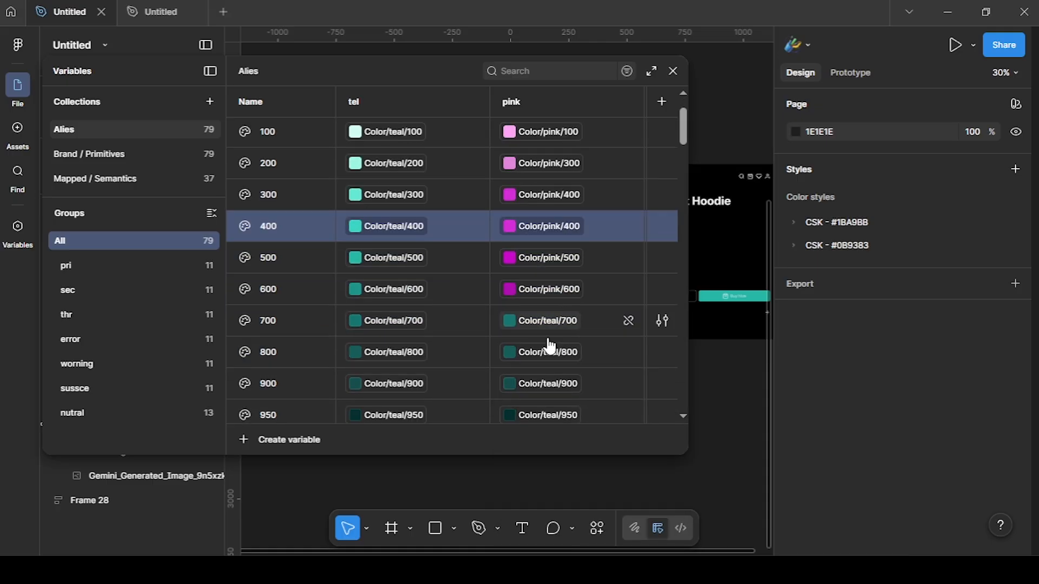
{"action": "left_click", "coordinate": [552, 313]}
{"action": "type", "text": "pi"}
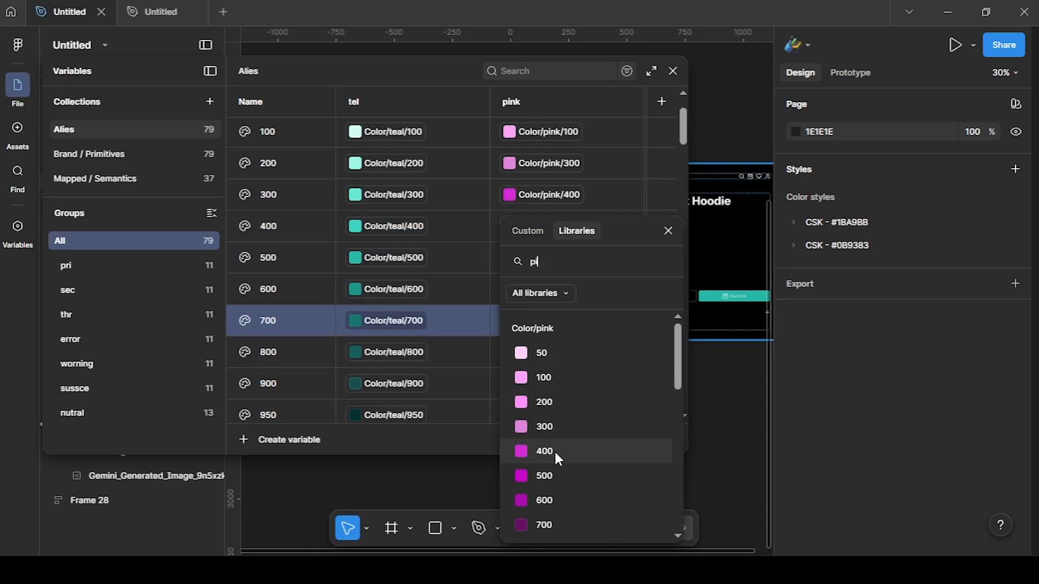
{"action": "left_click", "coordinate": [550, 522]}
{"action": "scroll", "coordinate": [568, 314], "scroll_direction": "down", "scroll_amount": 2}
{"action": "left_click", "coordinate": [565, 281]}
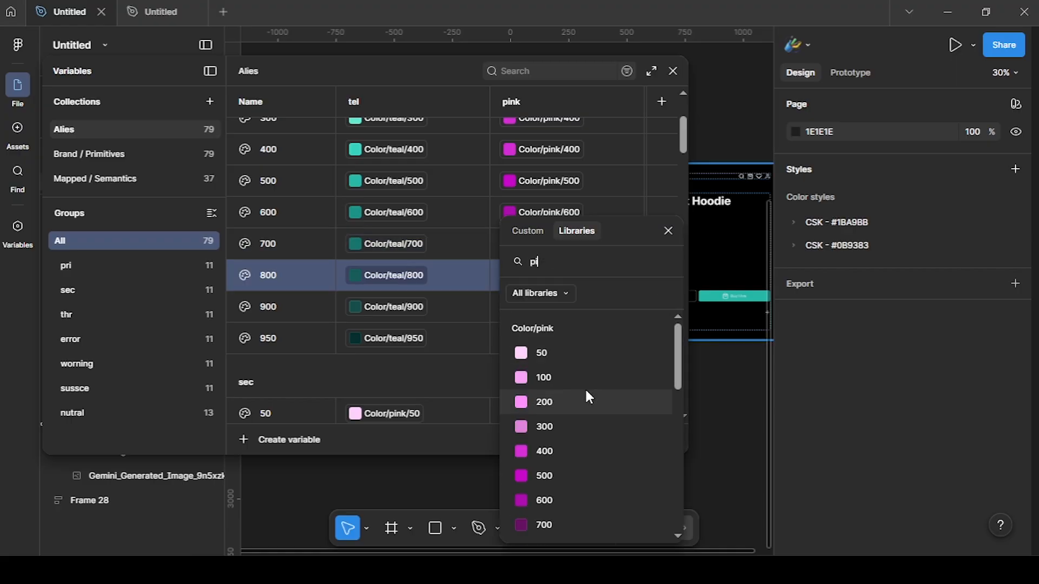
{"action": "scroll", "coordinate": [587, 411], "scroll_direction": "down", "scroll_amount": 3}
{"action": "left_click", "coordinate": [554, 393]}
In the pink mode of the pri group, set variable 900 to Color/pink/900 and switch 950 to the pink palette.
{"action": "left_click", "coordinate": [503, 306]}
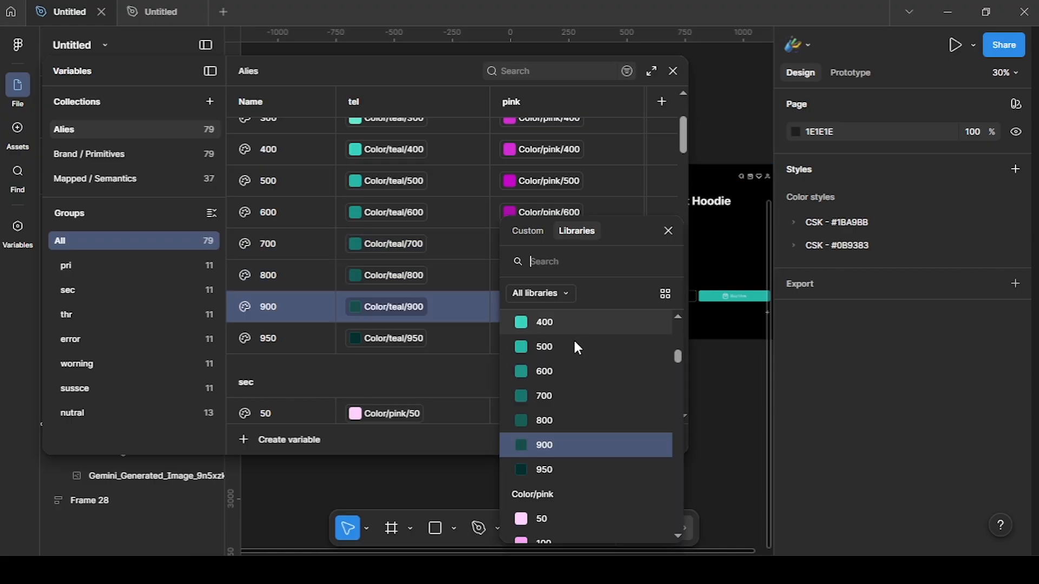
{"action": "scroll", "coordinate": [573, 378], "scroll_direction": "down", "scroll_amount": 5}
{"action": "left_click", "coordinate": [549, 435]}
{"action": "left_click", "coordinate": [556, 339]}
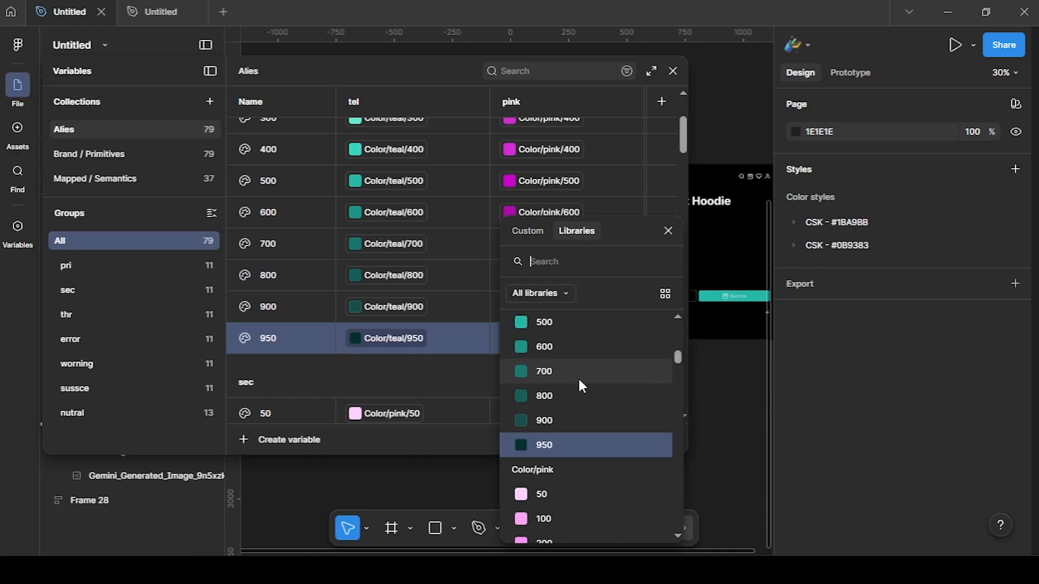
{"action": "type", "text": "pi"}
{"action": "left_click", "coordinate": [563, 440]}
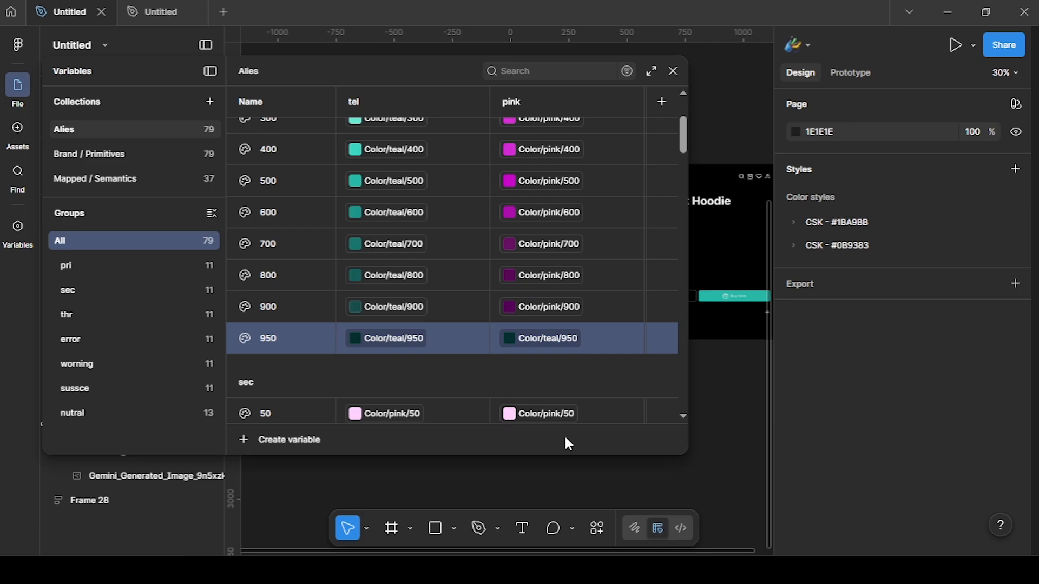
Close the variables window, apply the Alies pink mode of this file to the Main Container, and switch it to tel.
{"action": "left_click", "coordinate": [672, 71]}
{"action": "scroll", "coordinate": [686, 86], "scroll_direction": "right", "scroll_amount": 5}
{"action": "left_click", "coordinate": [338, 173]}
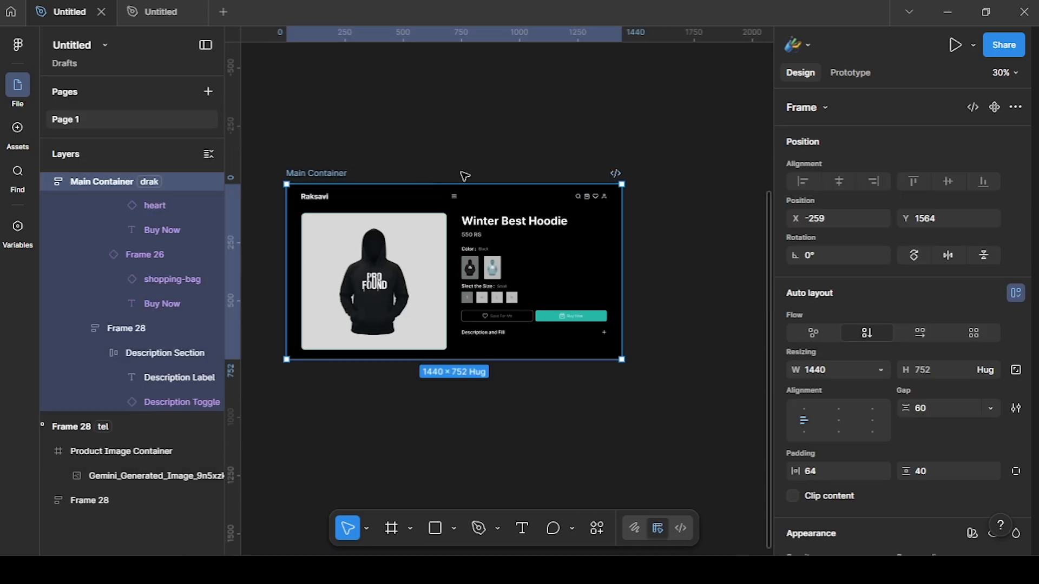
{"action": "scroll", "coordinate": [932, 413], "scroll_direction": "down", "scroll_amount": 3}
{"action": "left_click", "coordinate": [975, 379]}
{"action": "mouse_move", "coordinate": [977, 387]}
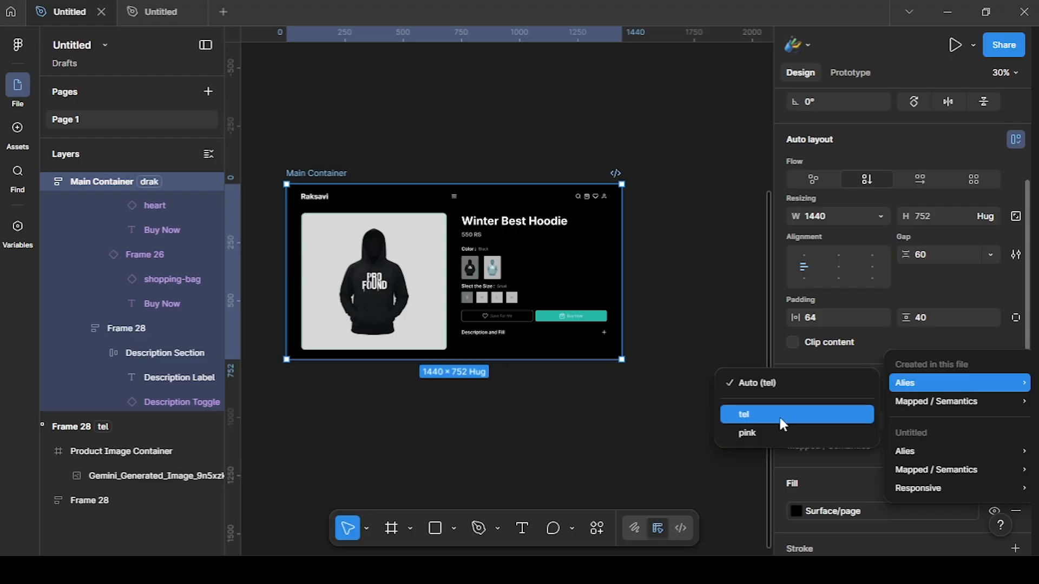
{"action": "left_click", "coordinate": [788, 432]}
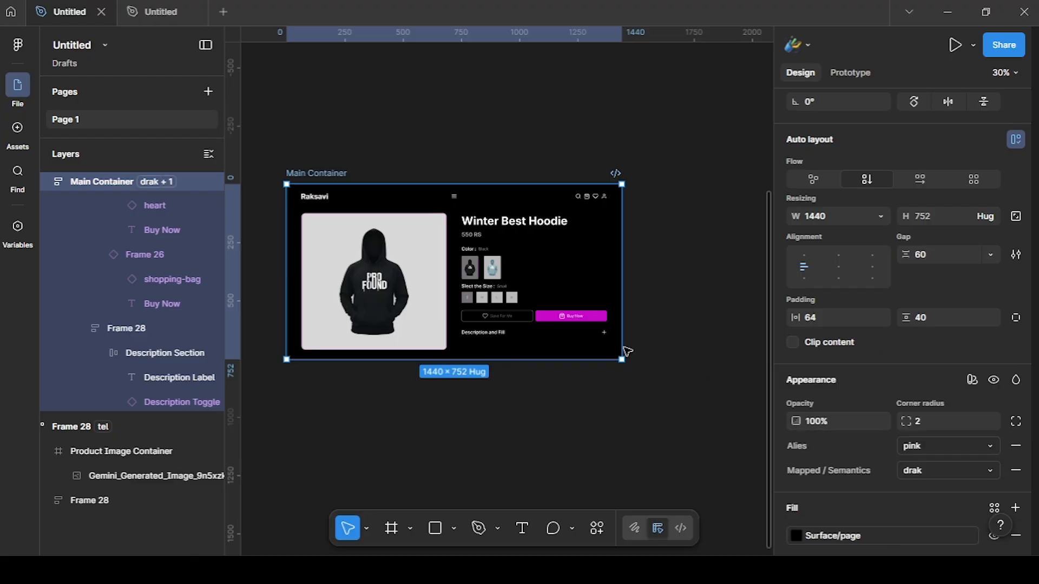
{"action": "left_click", "coordinate": [918, 447]}
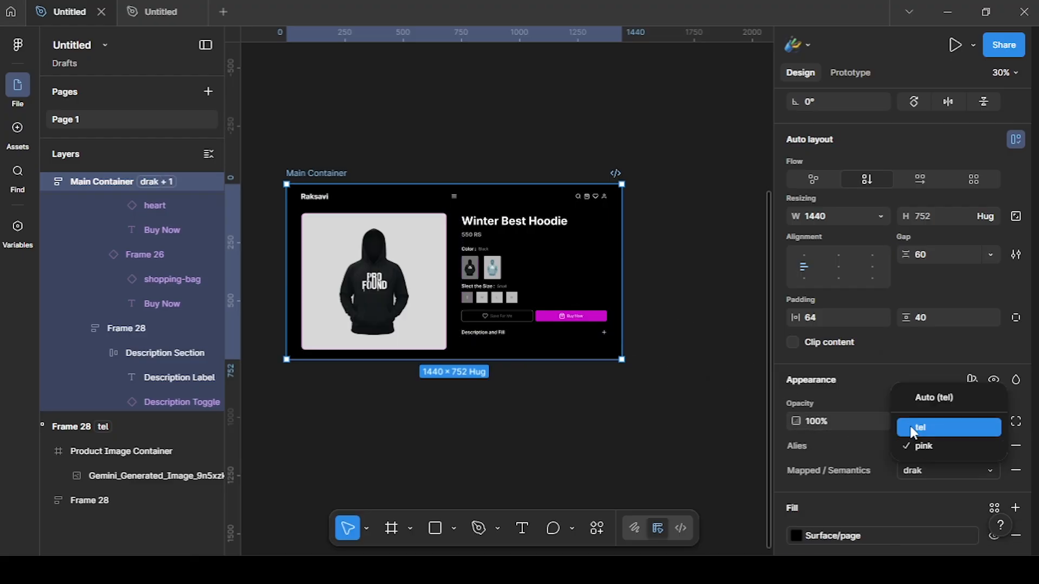
{"action": "left_click", "coordinate": [910, 425]}
Set the Main Container's Mapped / Semantics mode to light and its Alies mode to pink.
{"action": "left_click", "coordinate": [921, 471]}
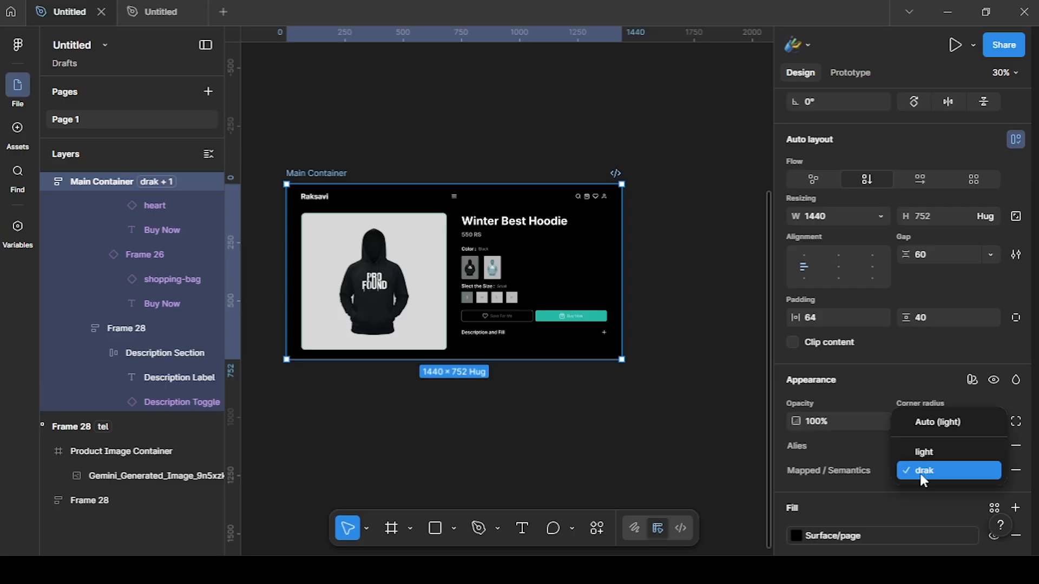
{"action": "left_click", "coordinate": [922, 449]}
{"action": "left_click", "coordinate": [921, 446]}
{"action": "left_click", "coordinate": [922, 463]}
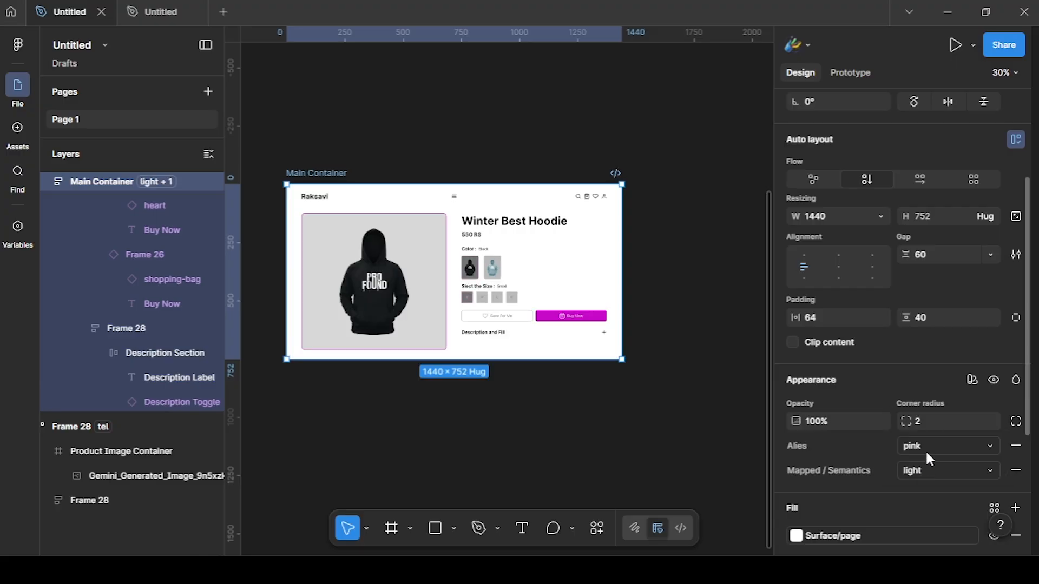
Set the Main Container's Mapped / Semantics mode to drak and its Alies mode to tel.
{"action": "left_click", "coordinate": [926, 471]}
{"action": "left_click", "coordinate": [921, 486]}
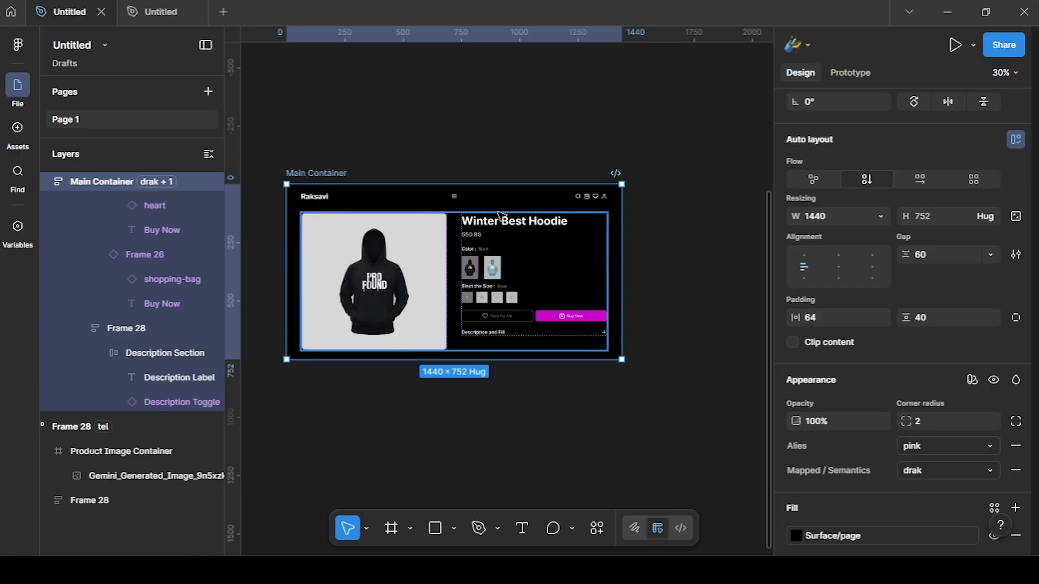
{"action": "left_click", "coordinate": [949, 444]}
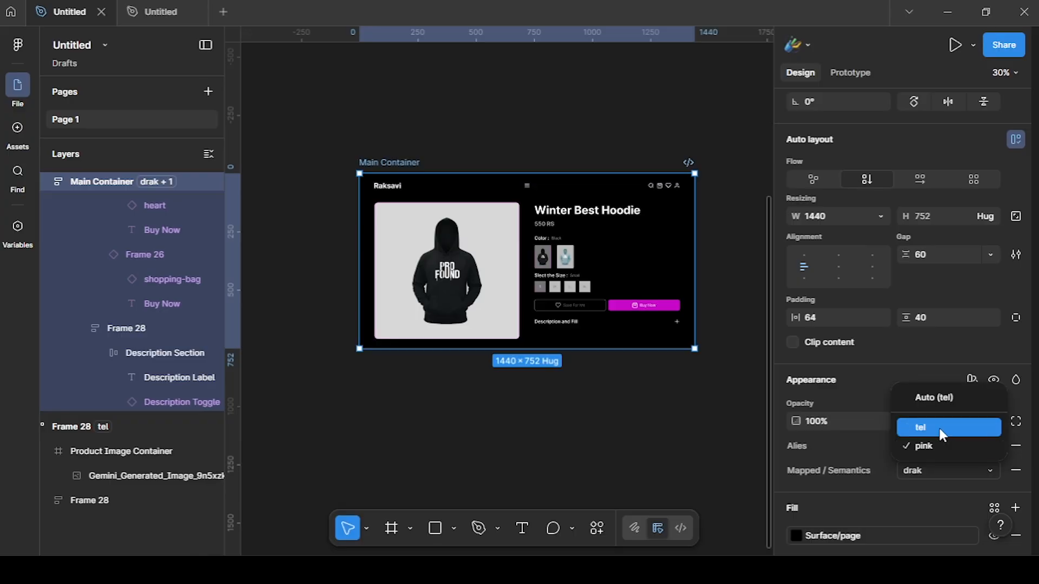
{"action": "left_click", "coordinate": [938, 426]}
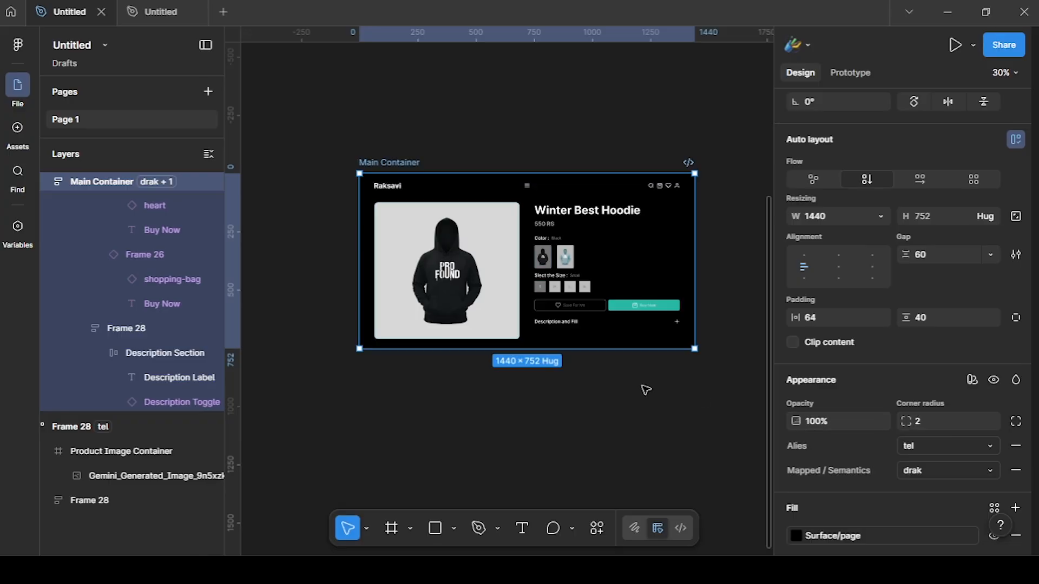